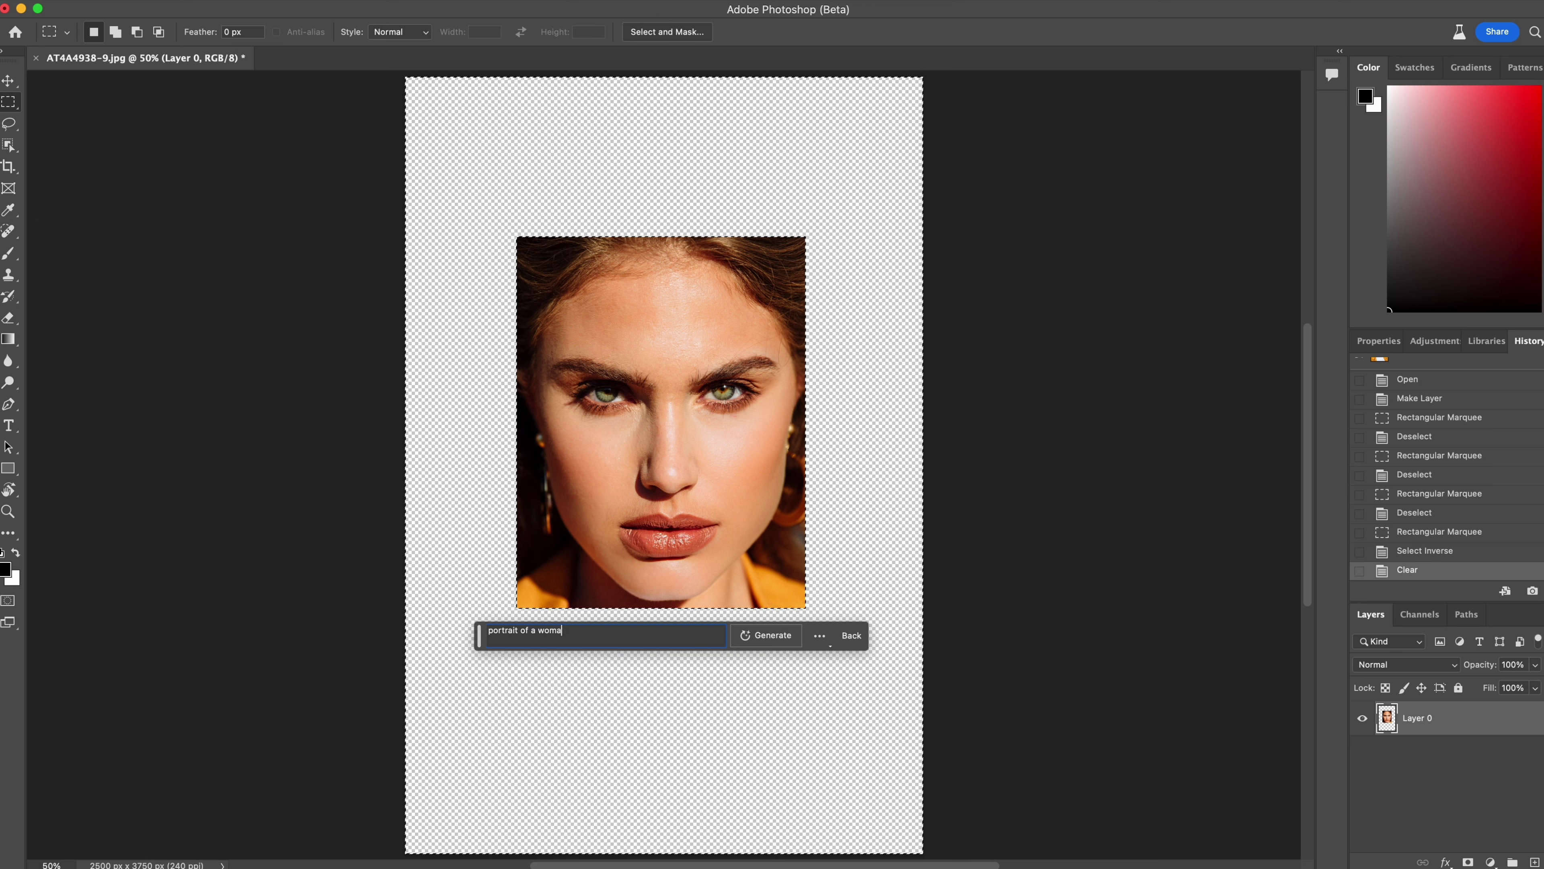
Step: Generate the cleared area around the woman's face from the prompt "portrait of a woman", and preview the second and third variations
key(Return)
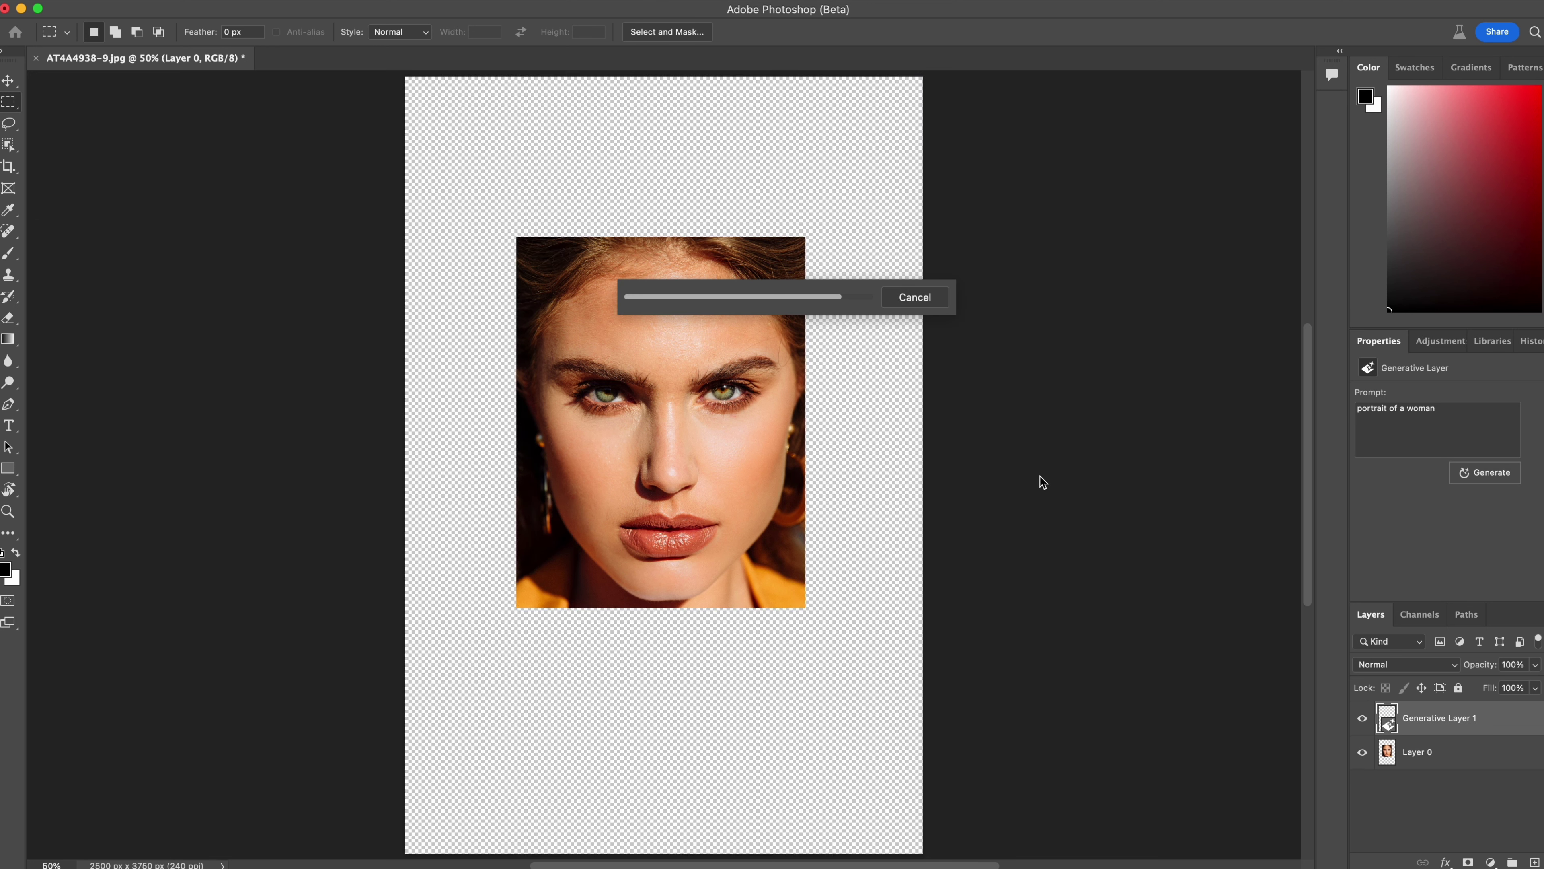
click(1454, 550)
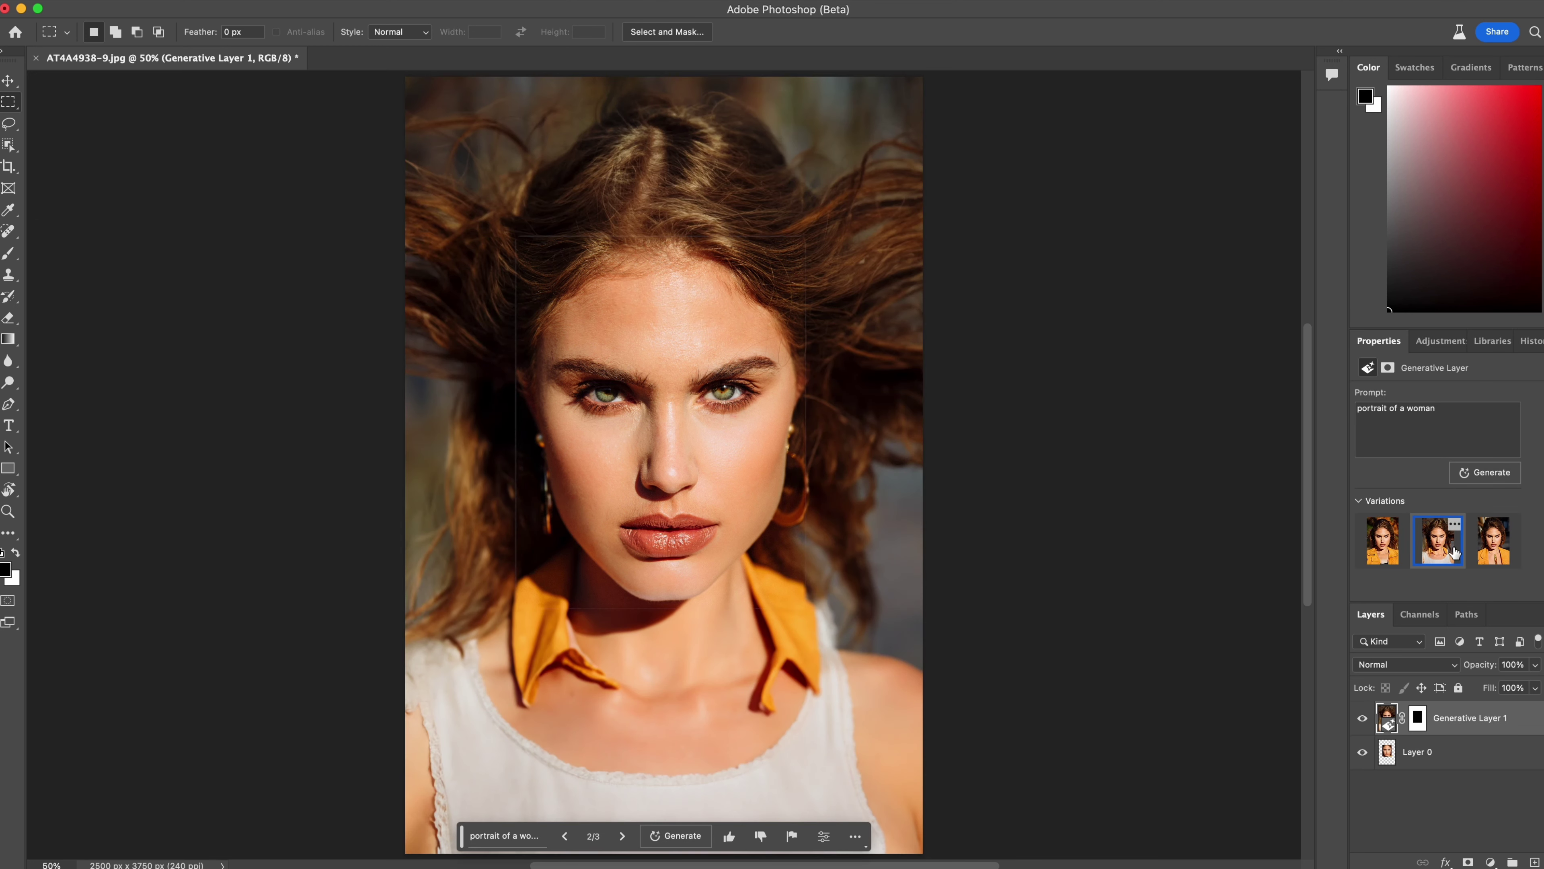
click(1494, 554)
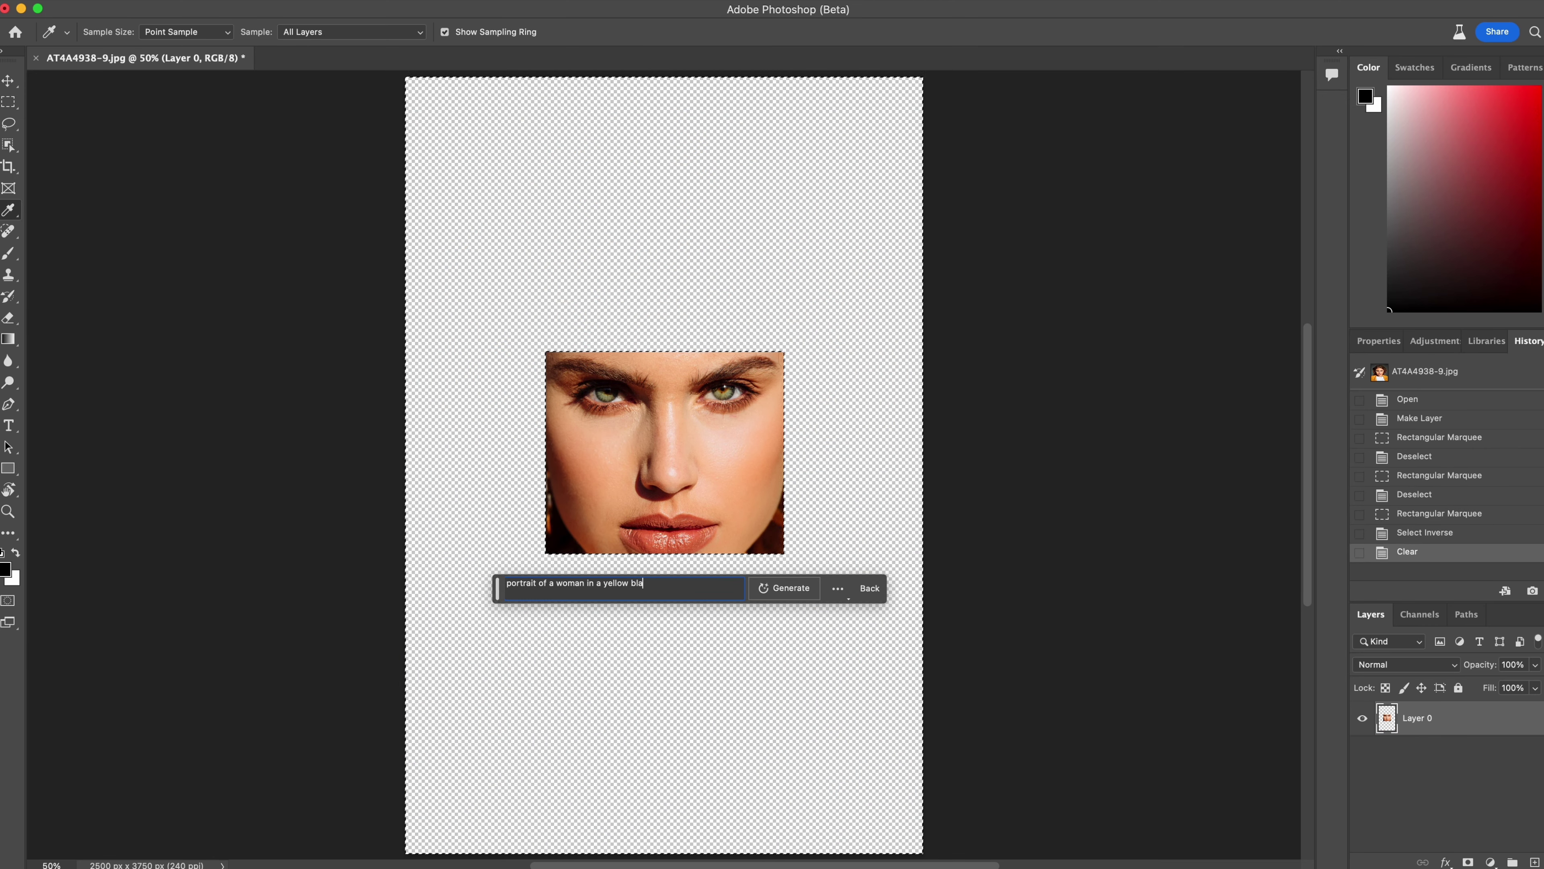
Step: Generate the area around the tighter face crop from the prompt "portrait of a woman in a yellow blazer", and view variations two and three
text(zer)
key(Return)
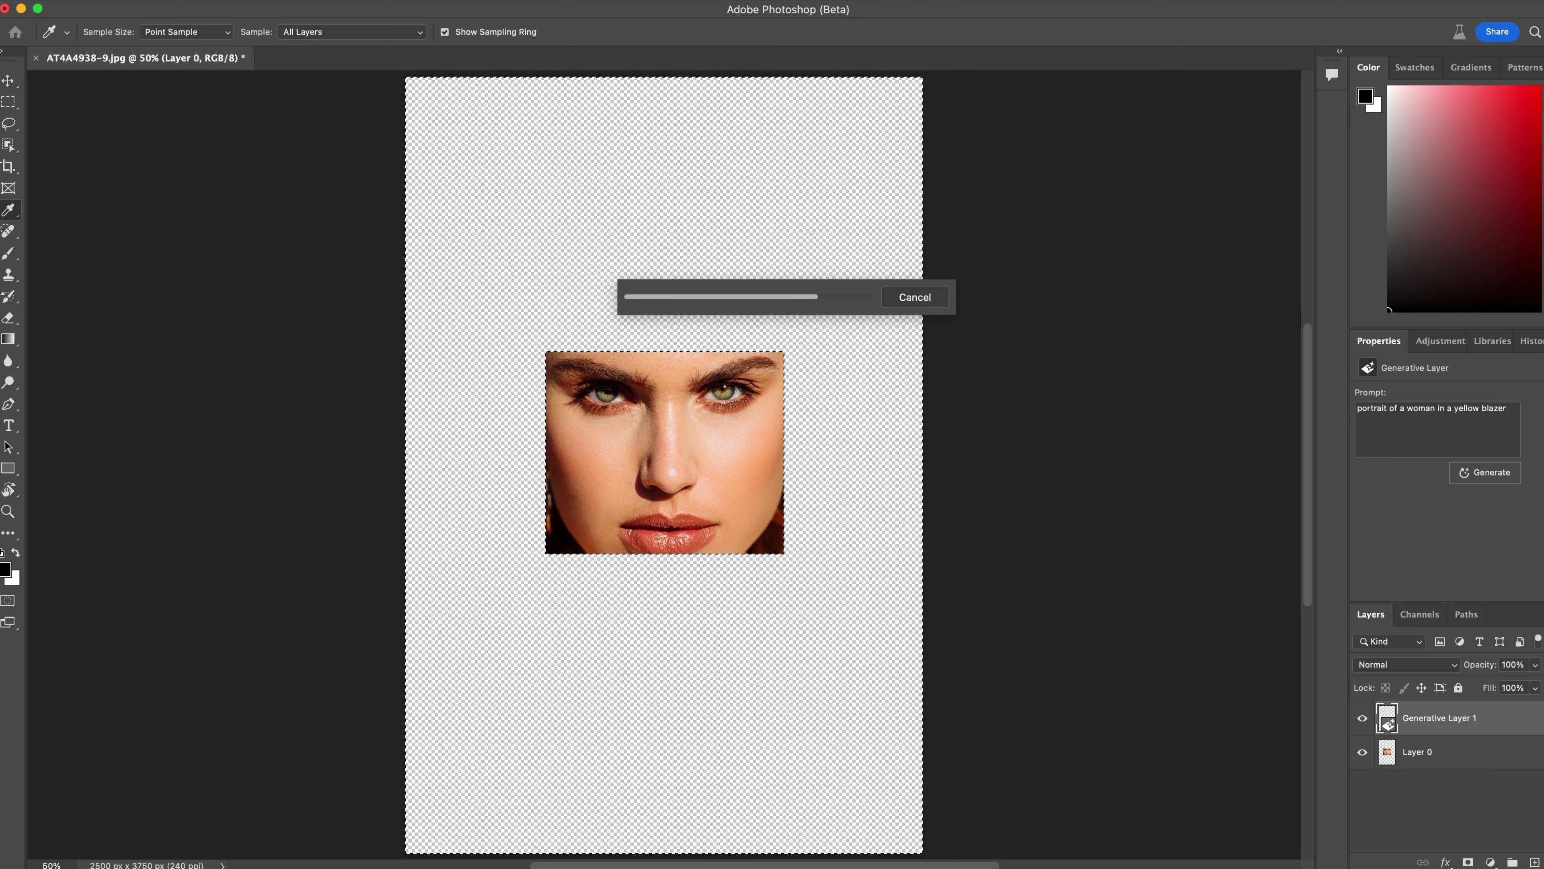
click(1443, 549)
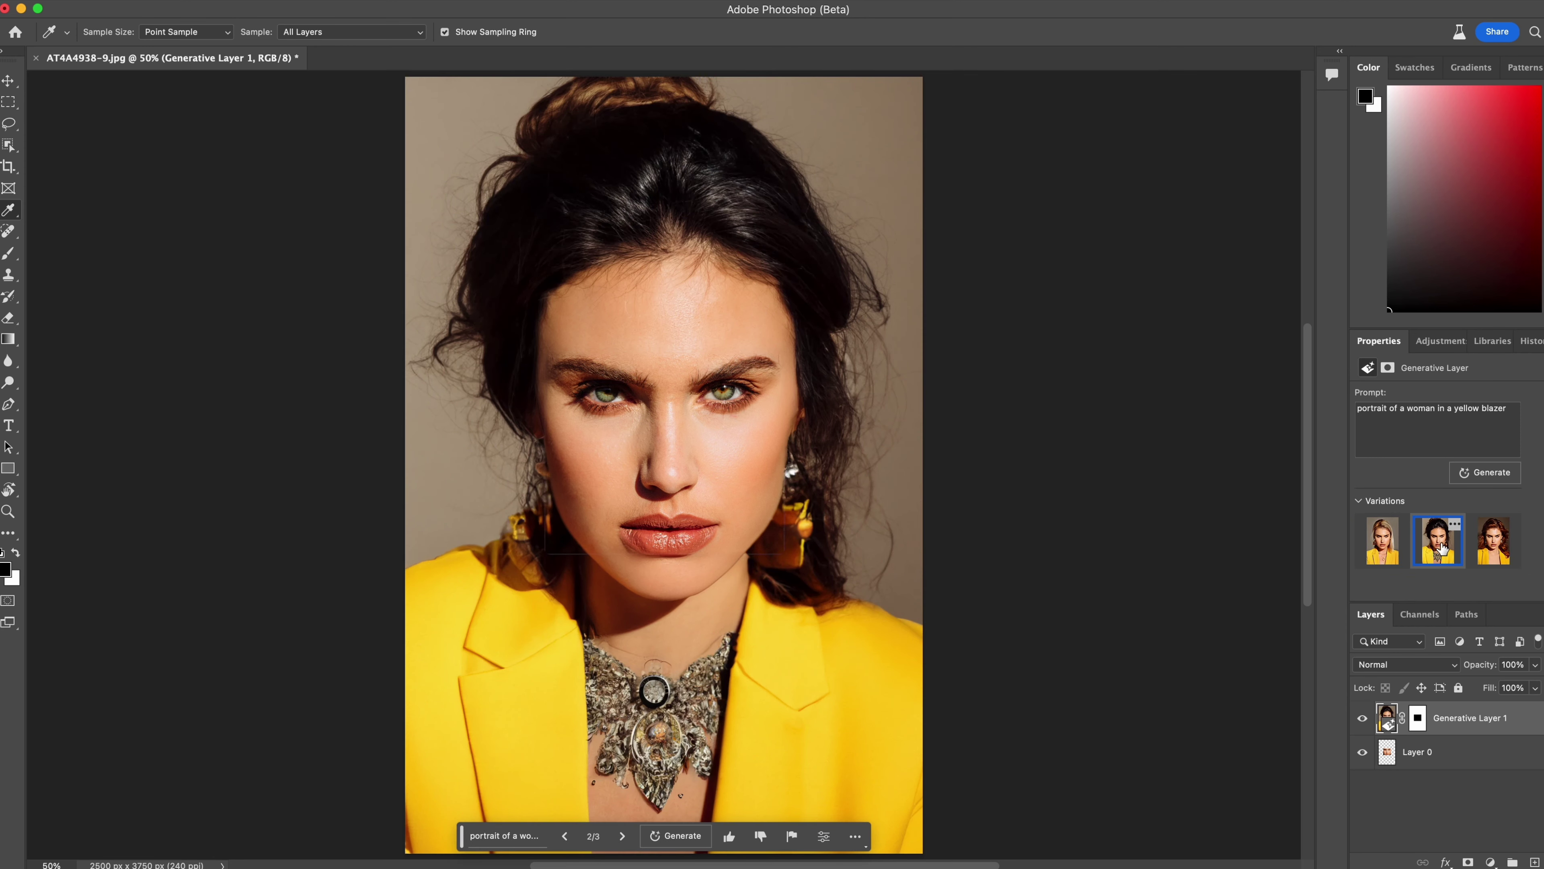
click(1502, 557)
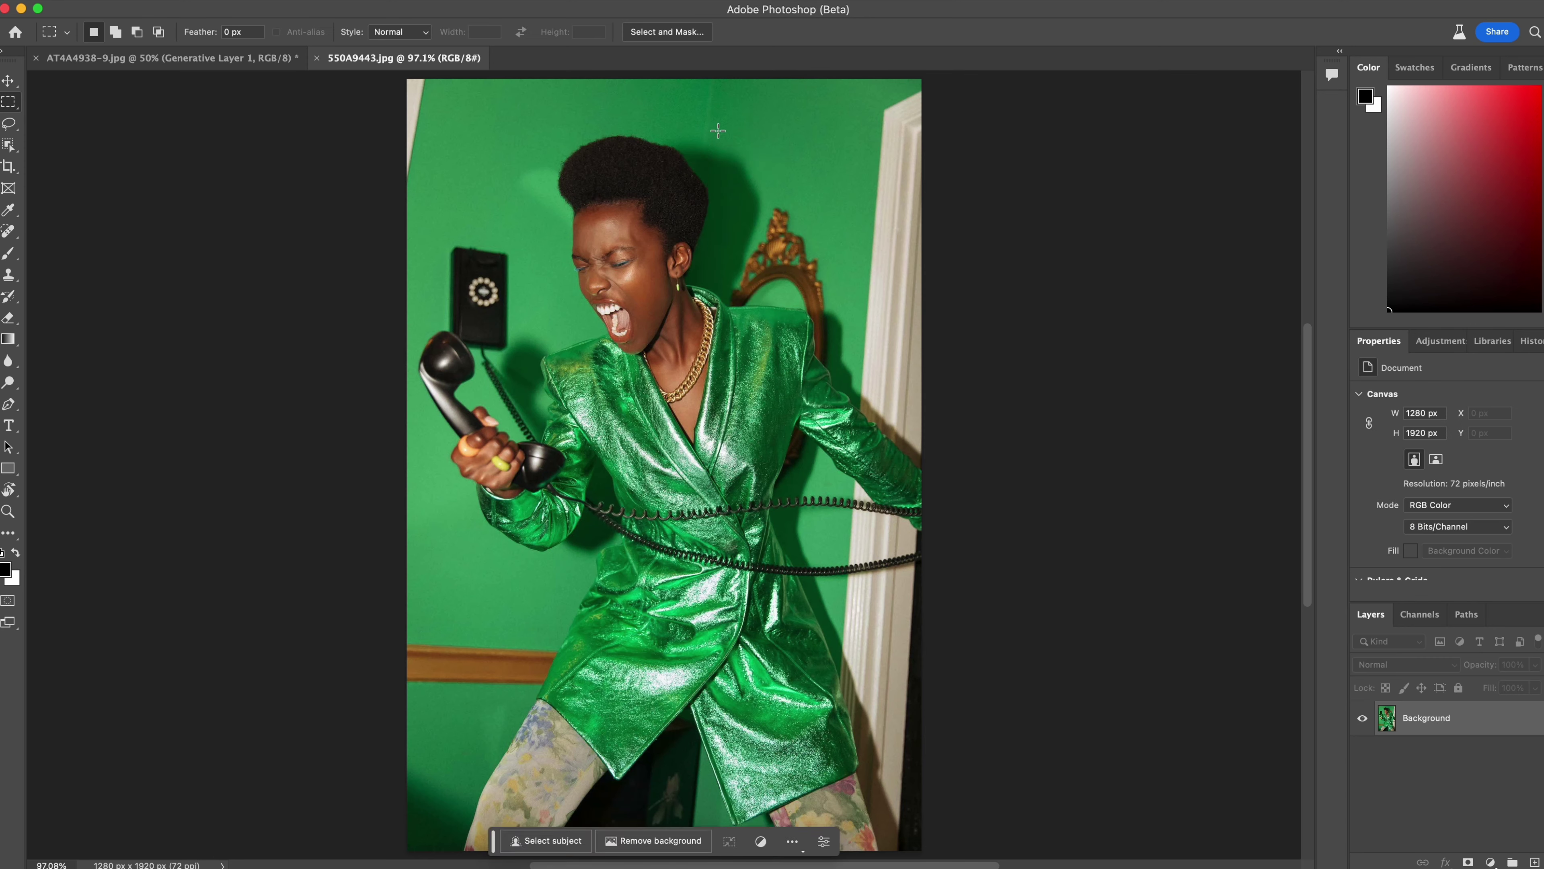
Step: Keep only the woman's head in 550A9443.jpg, generate the rest from "woman screaming into a phone", and preview the second and third variations
drag(718, 130, 556, 361)
text(wom)
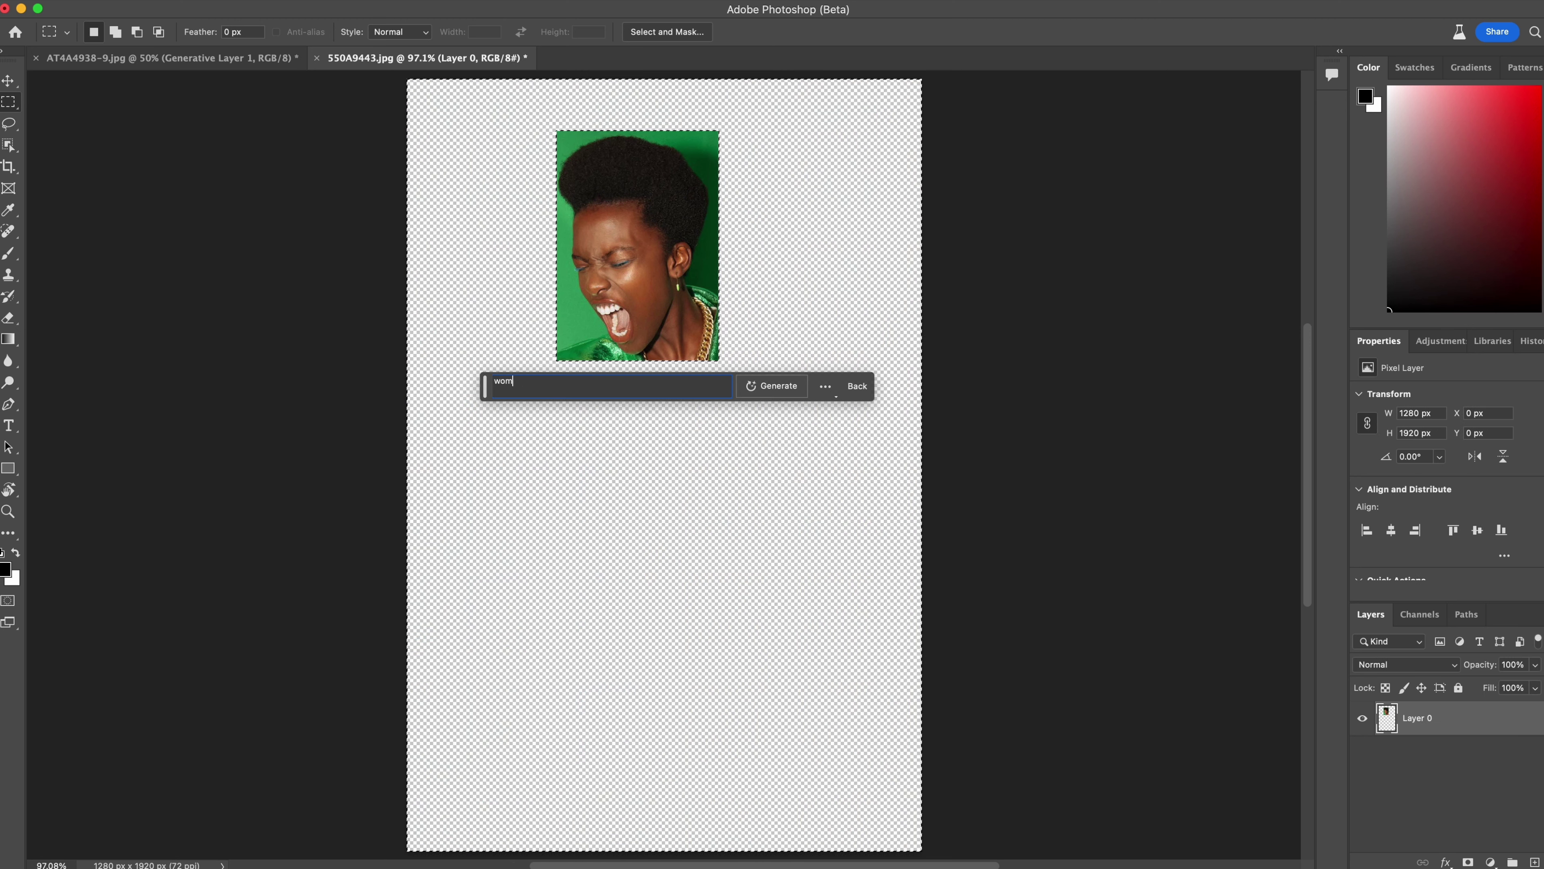
text(an screaming into a phone)
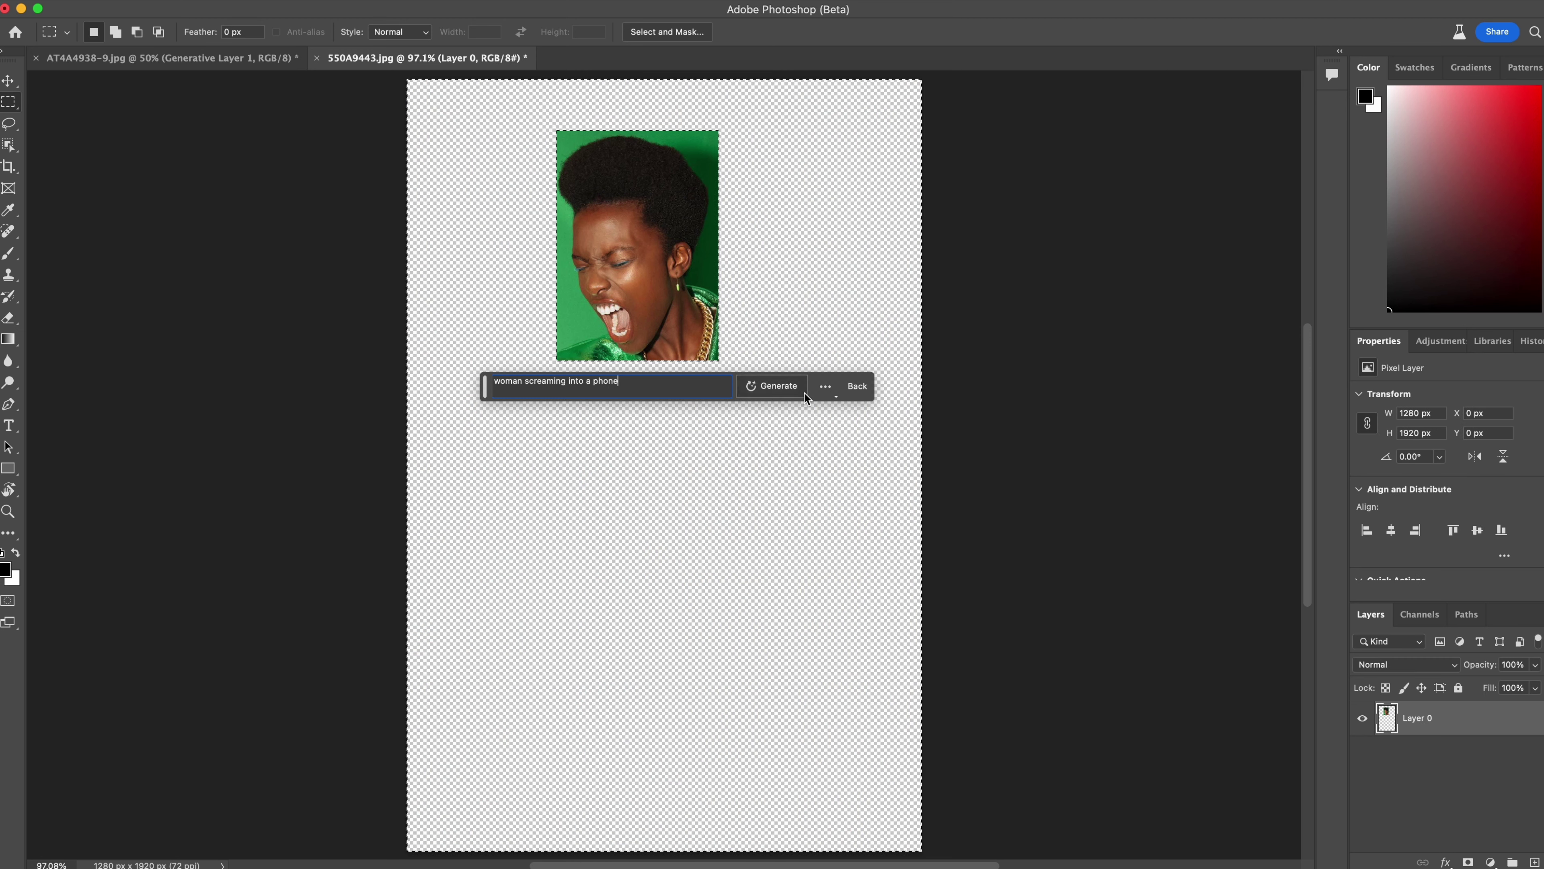
click(802, 391)
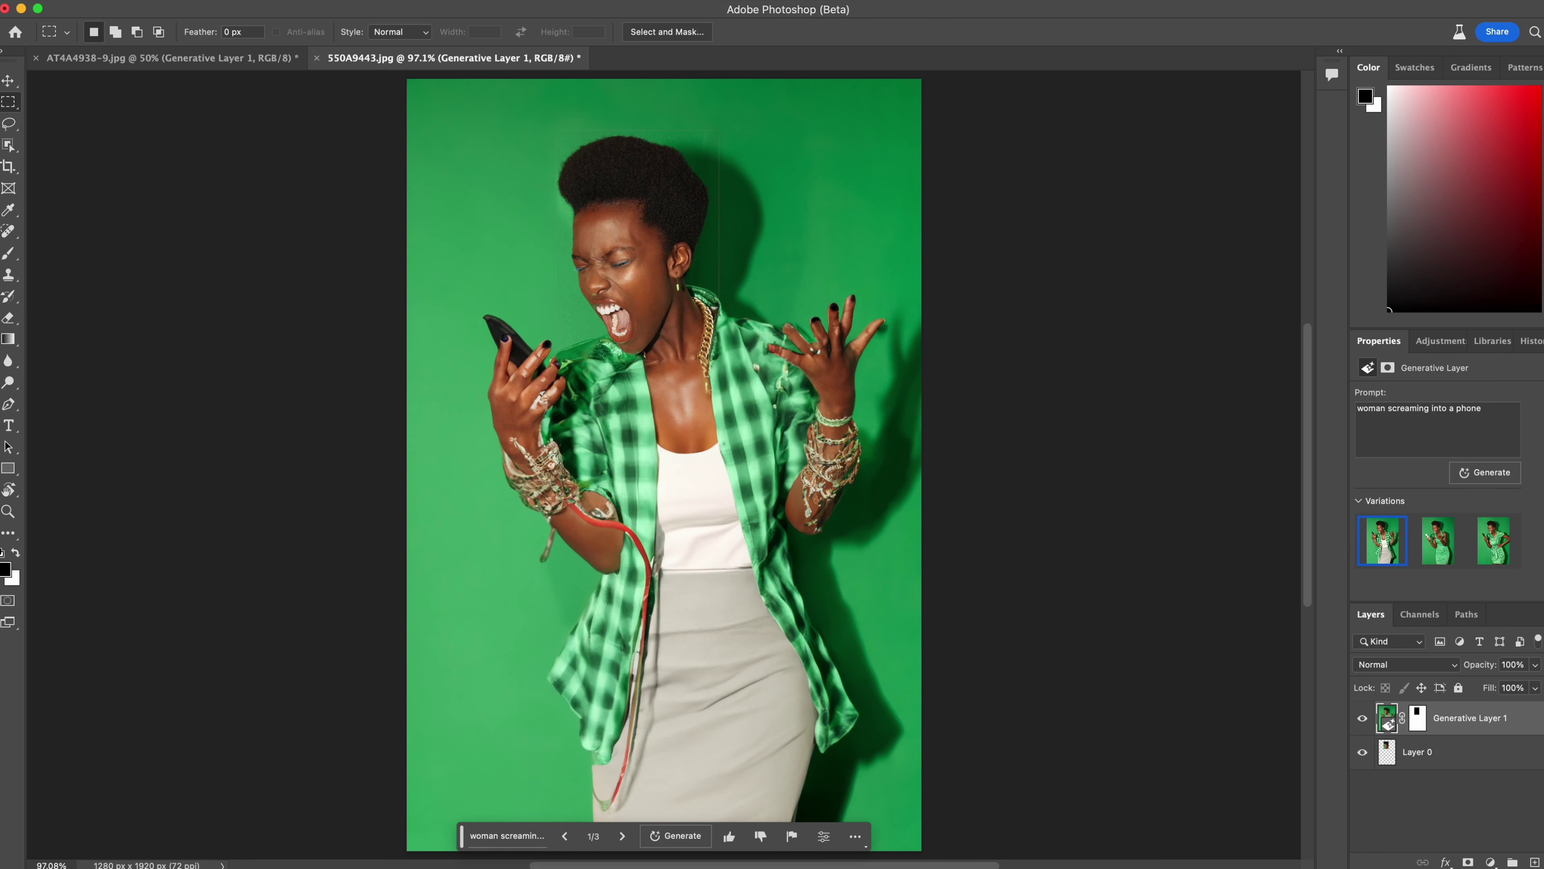
click(1441, 546)
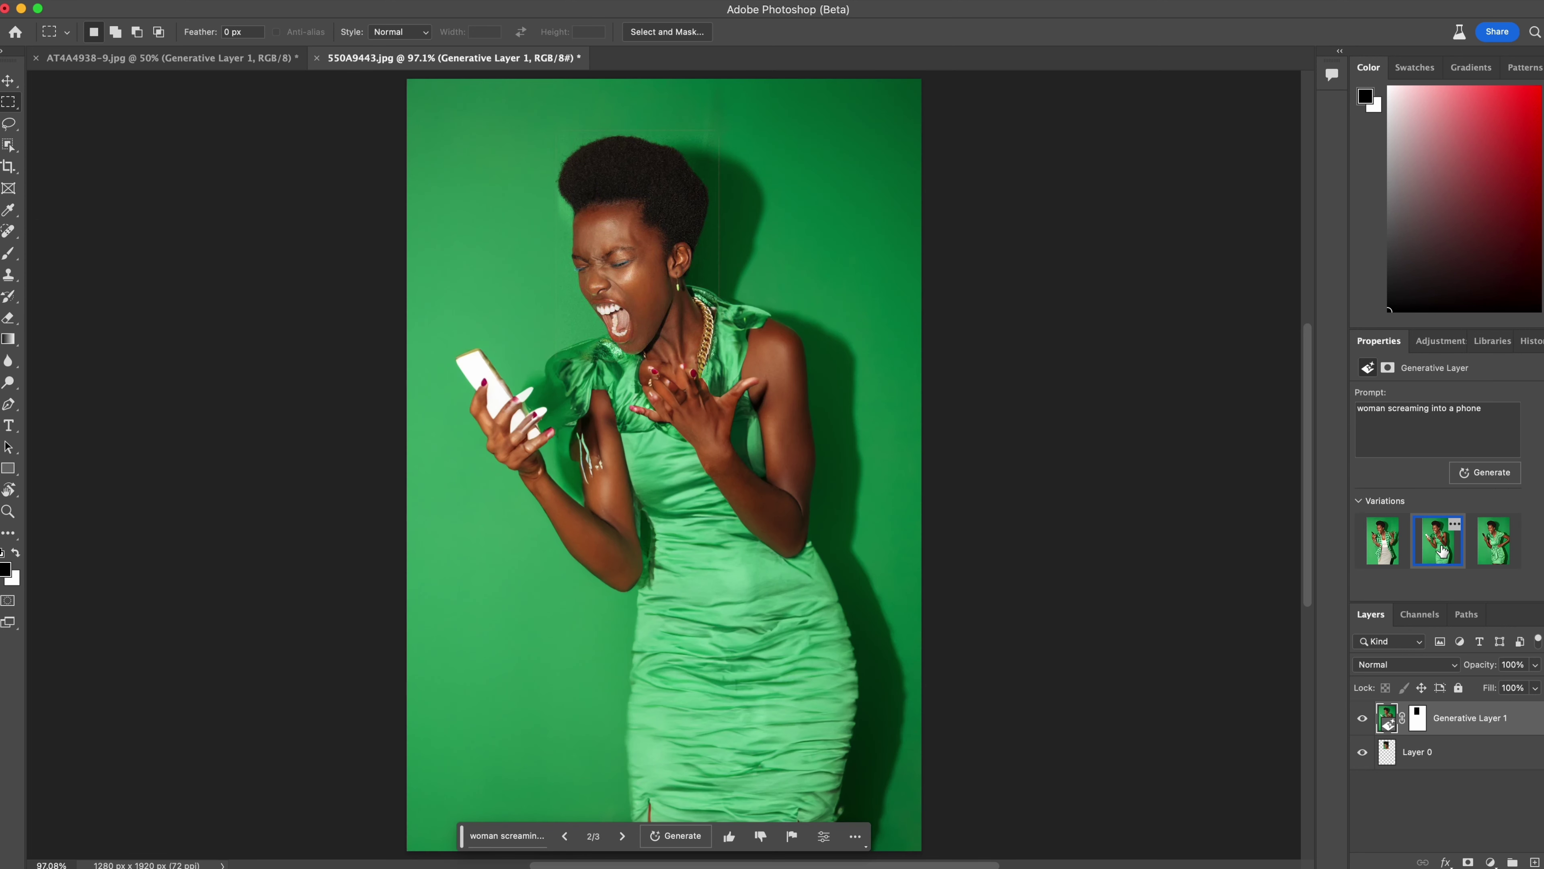
click(1494, 540)
Step: Regenerate the layer with the prompt "woman screaming into a vintage phone" and view its second and third variations
click(1457, 408)
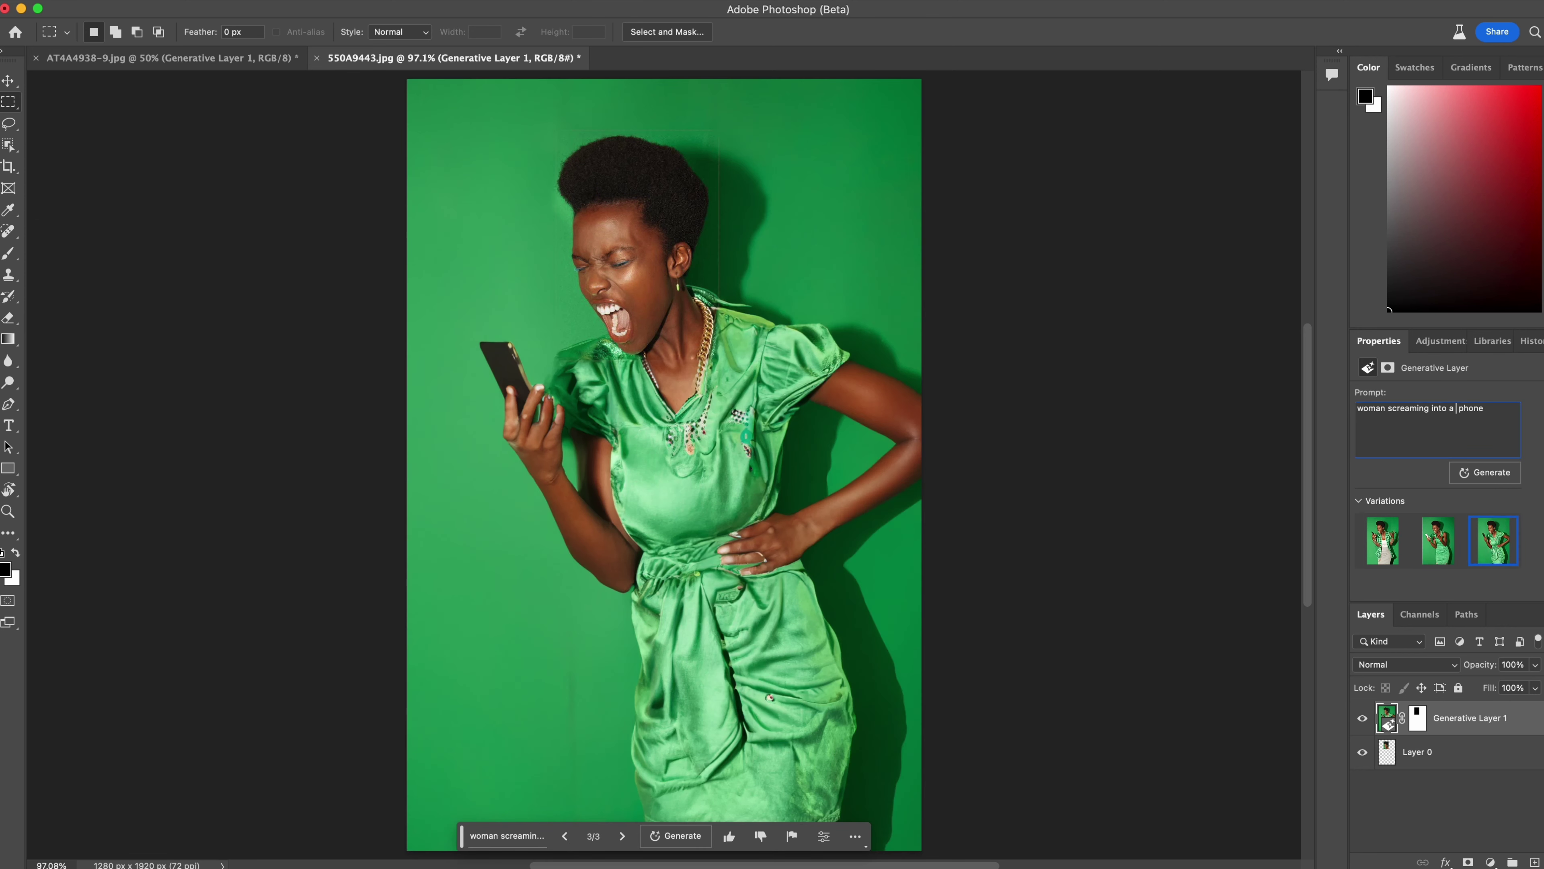
text(vintage)
click(1485, 473)
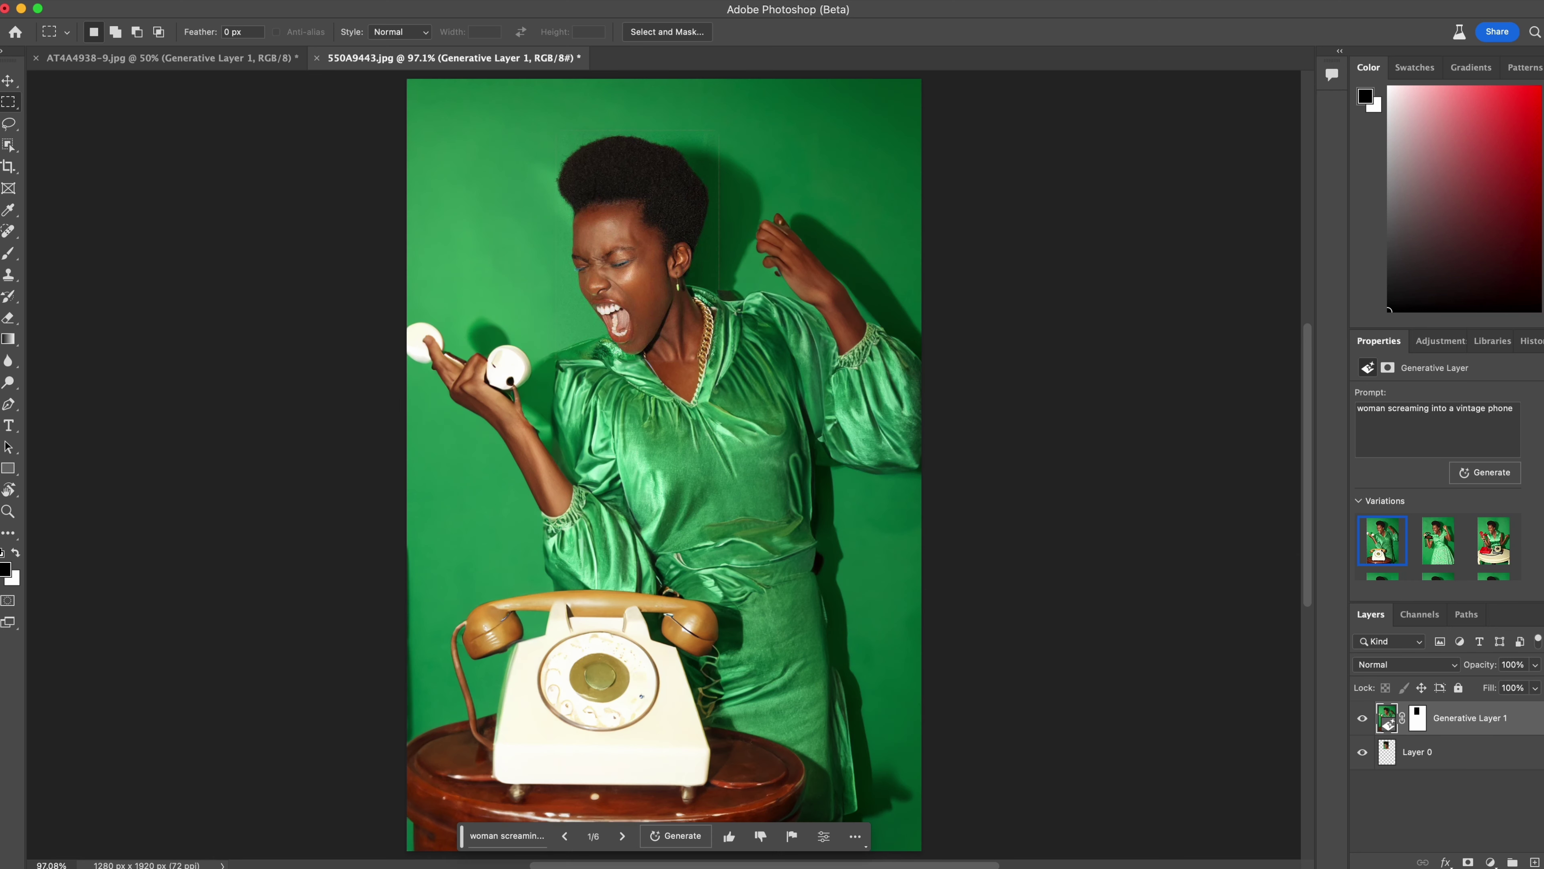
click(1448, 525)
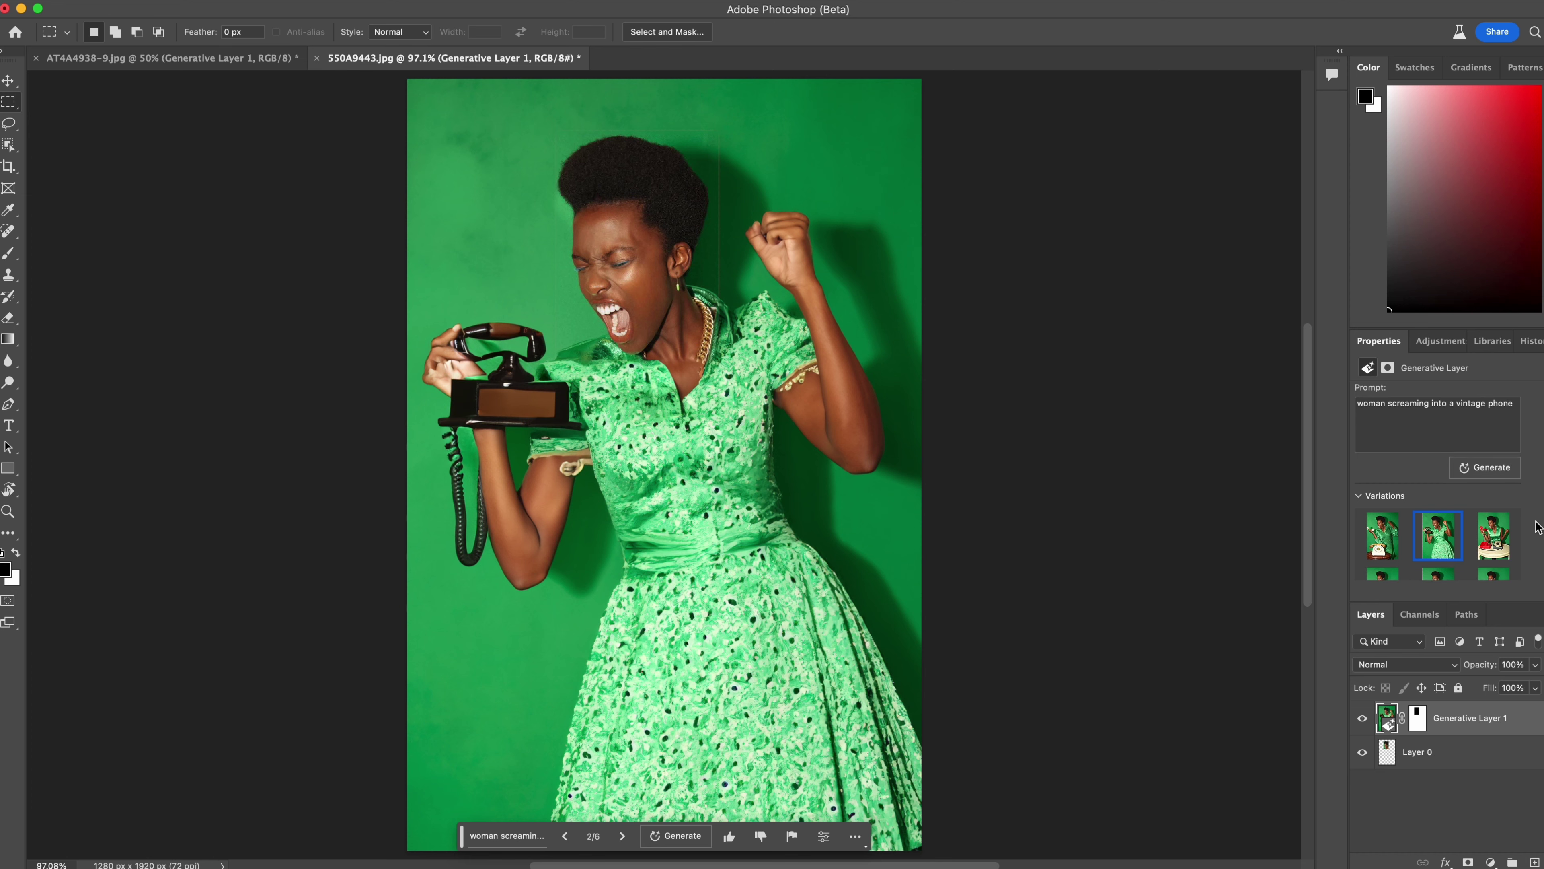
click(1494, 535)
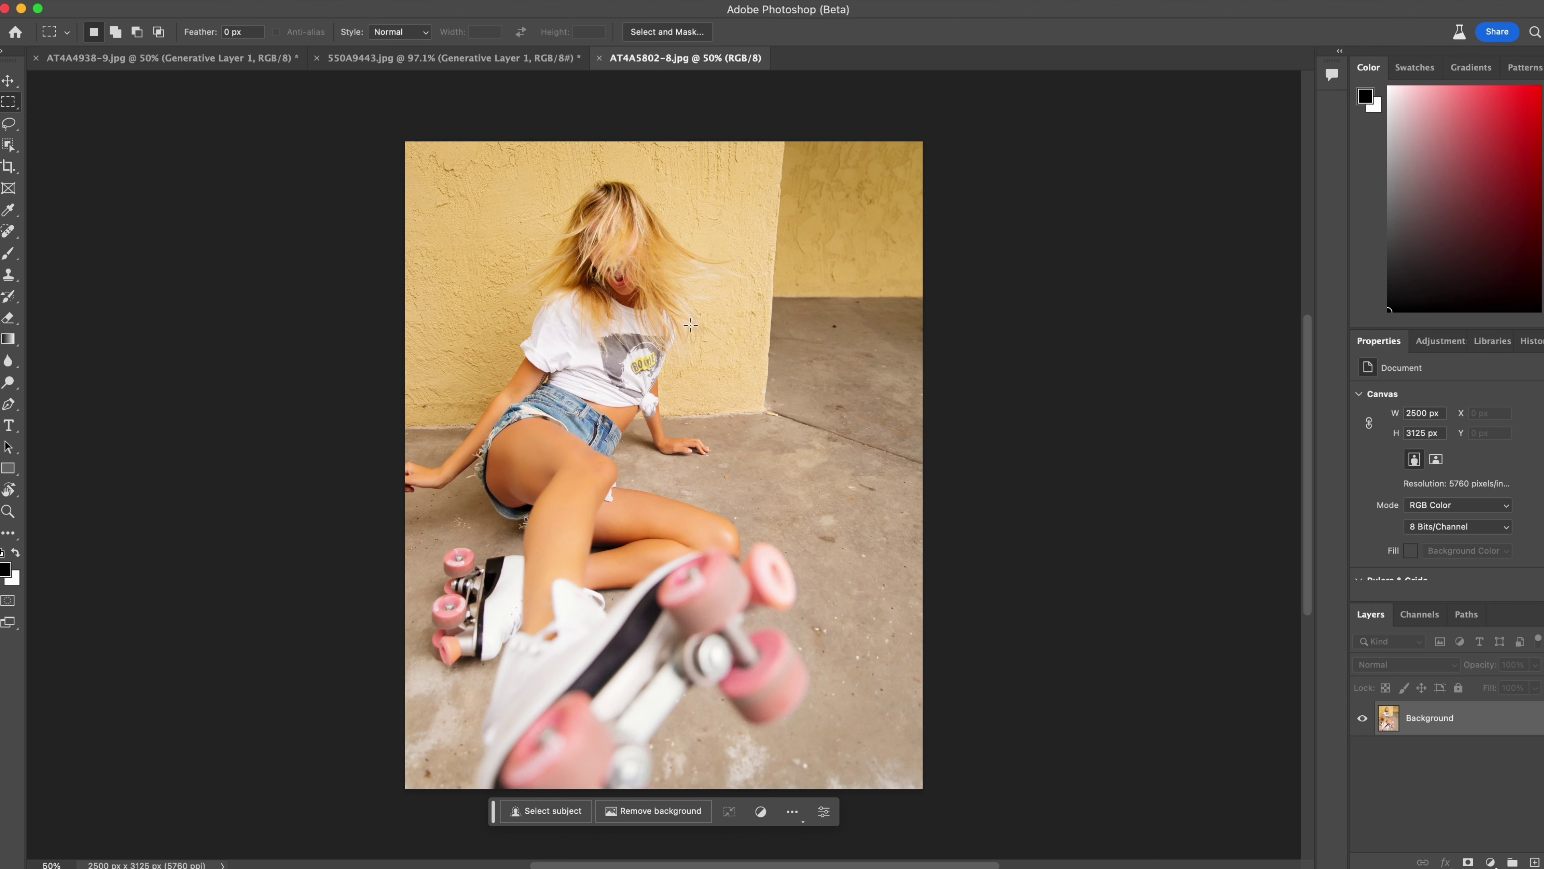
Step: Keep only the blonde woman's head, generate the rest from "woman kicking vintage white an pink roller skates in the air", and preview the variations
drag(688, 318, 549, 176)
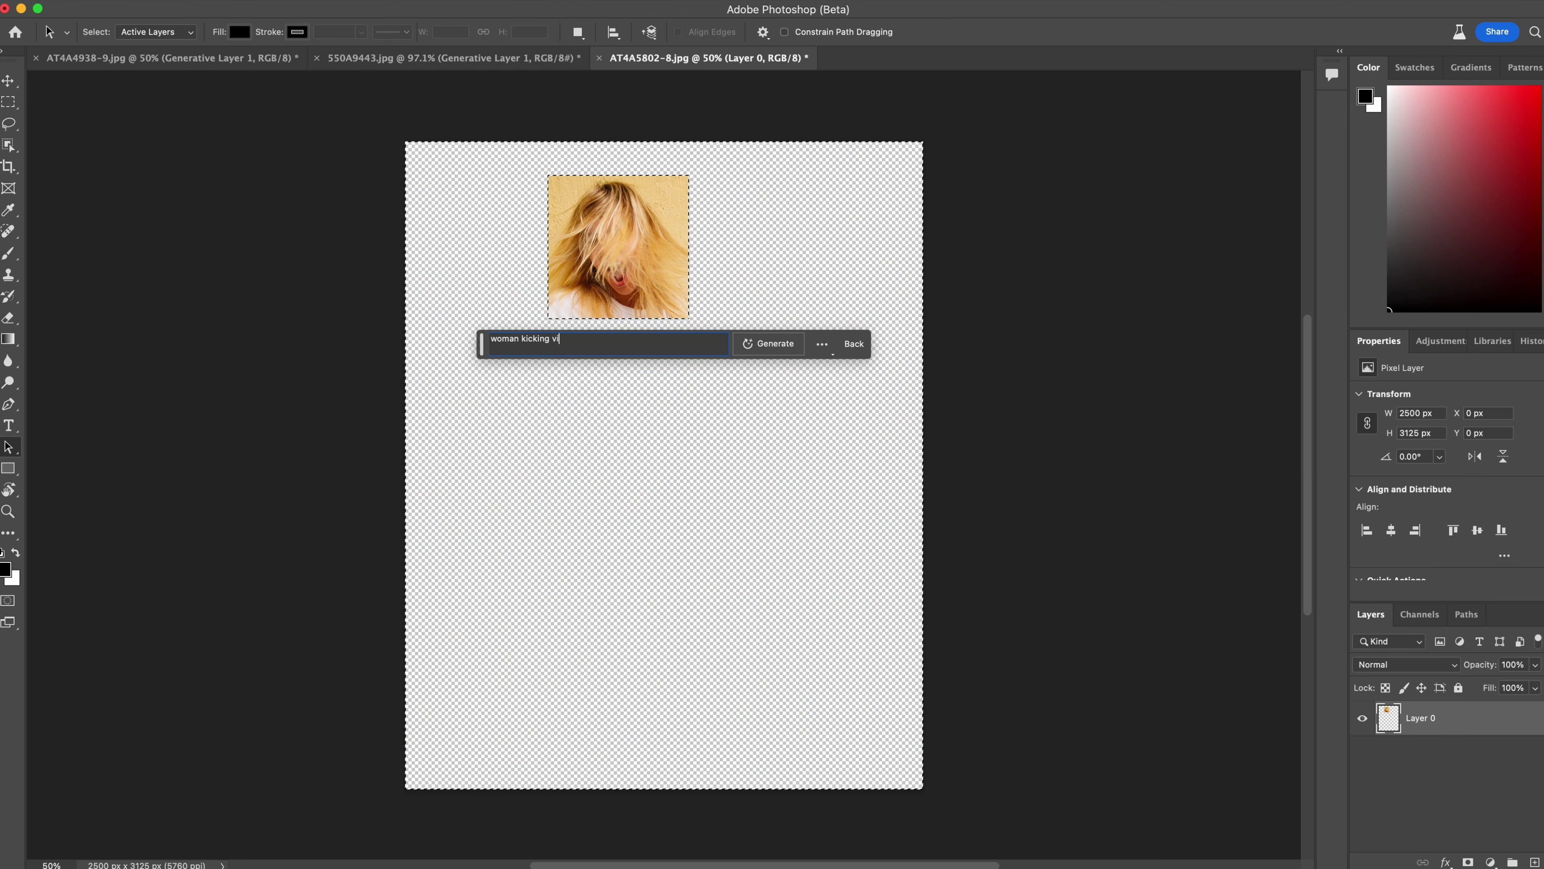
text(ntage white an pink roller skates in the air)
key(Return)
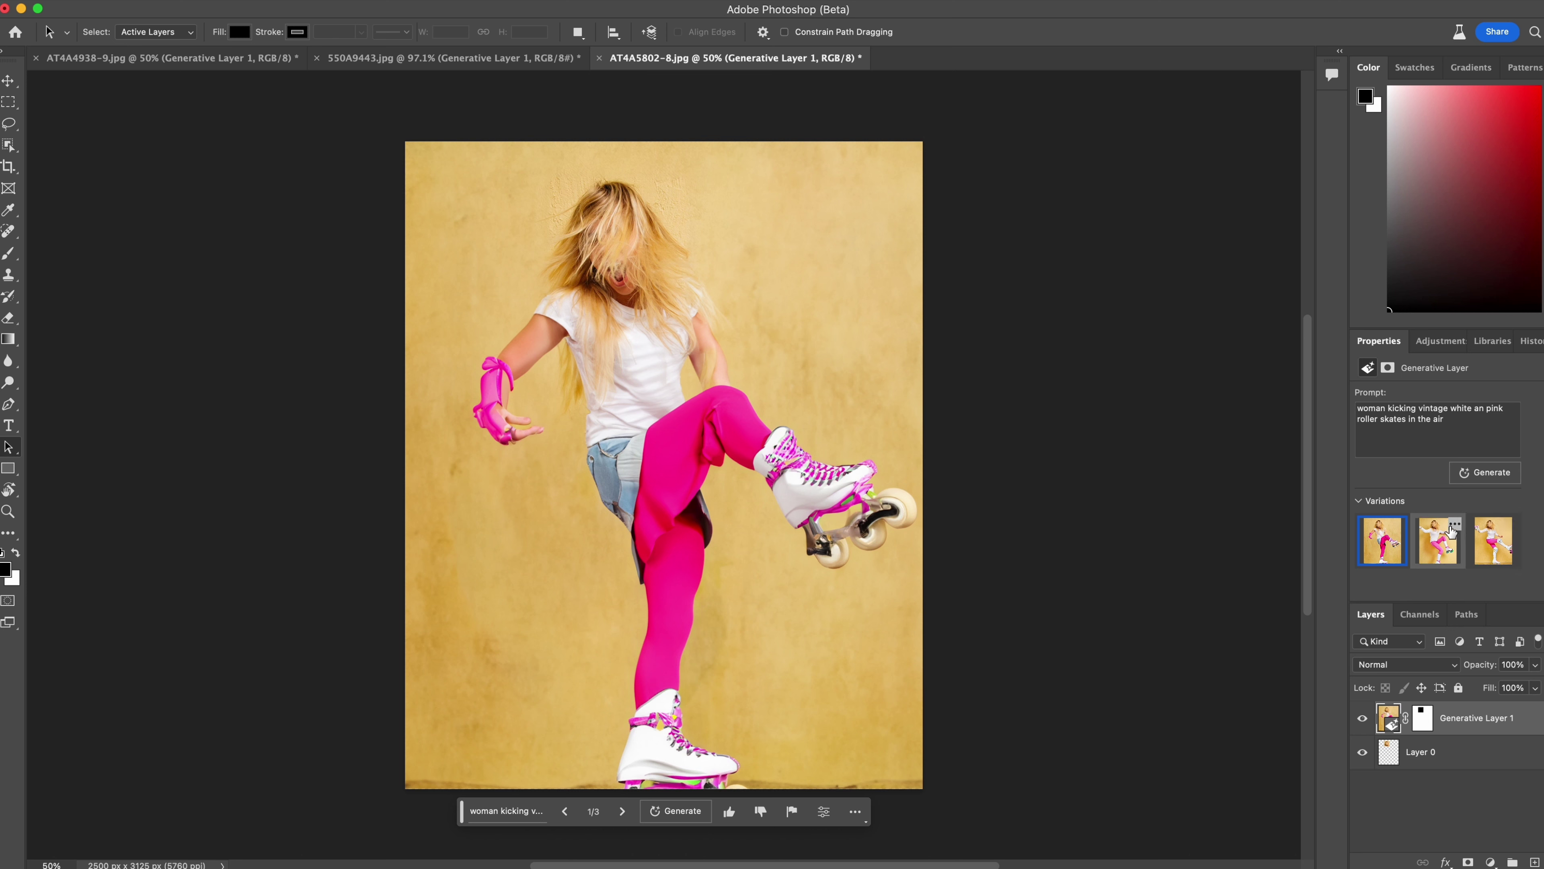
click(1448, 539)
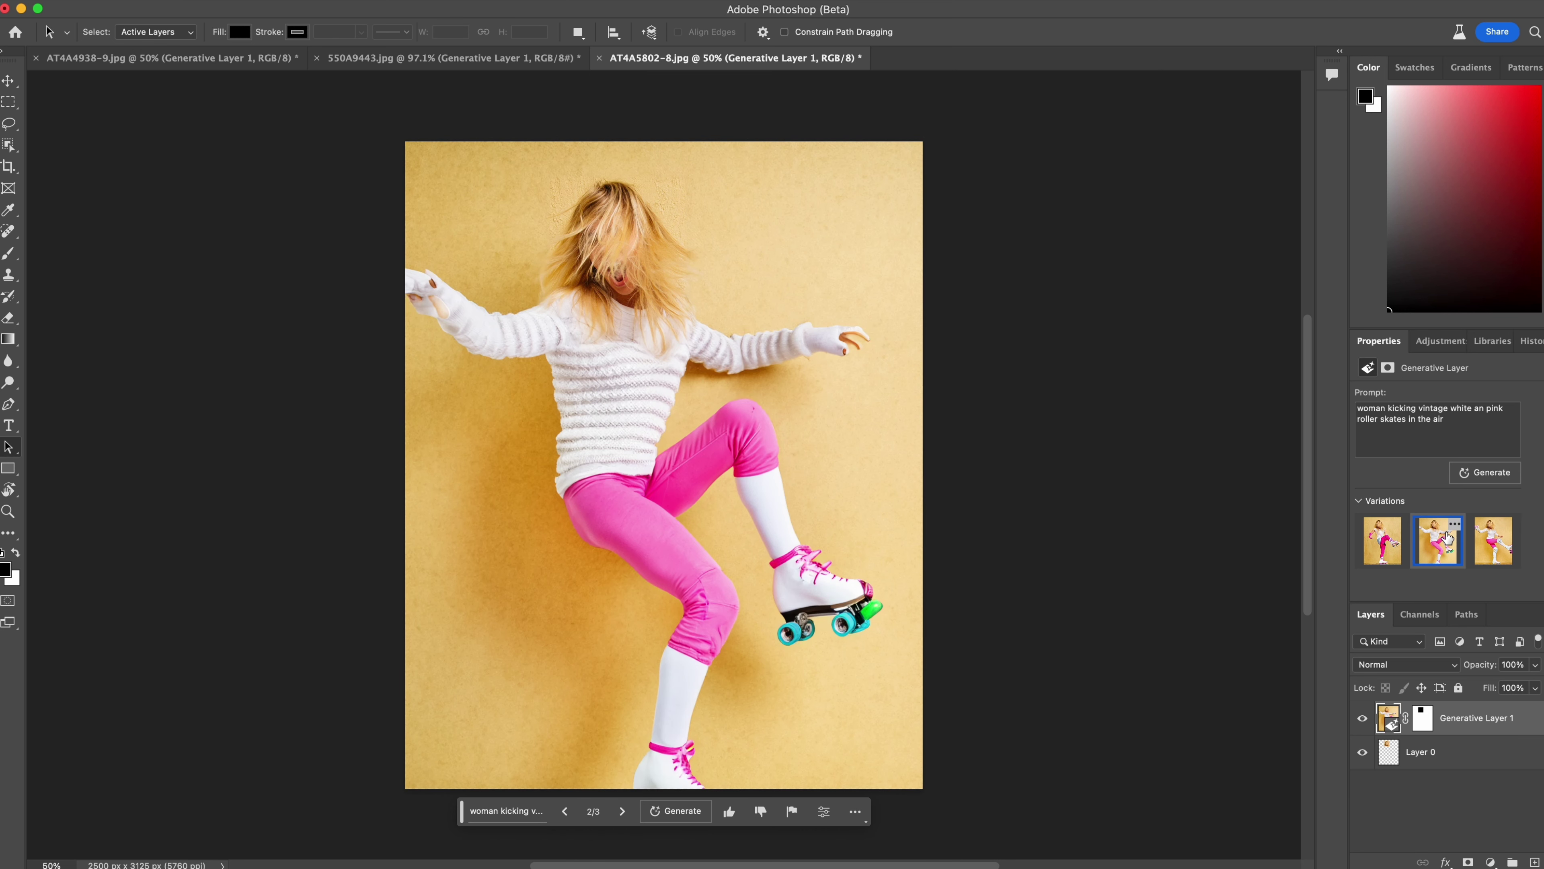
click(1491, 551)
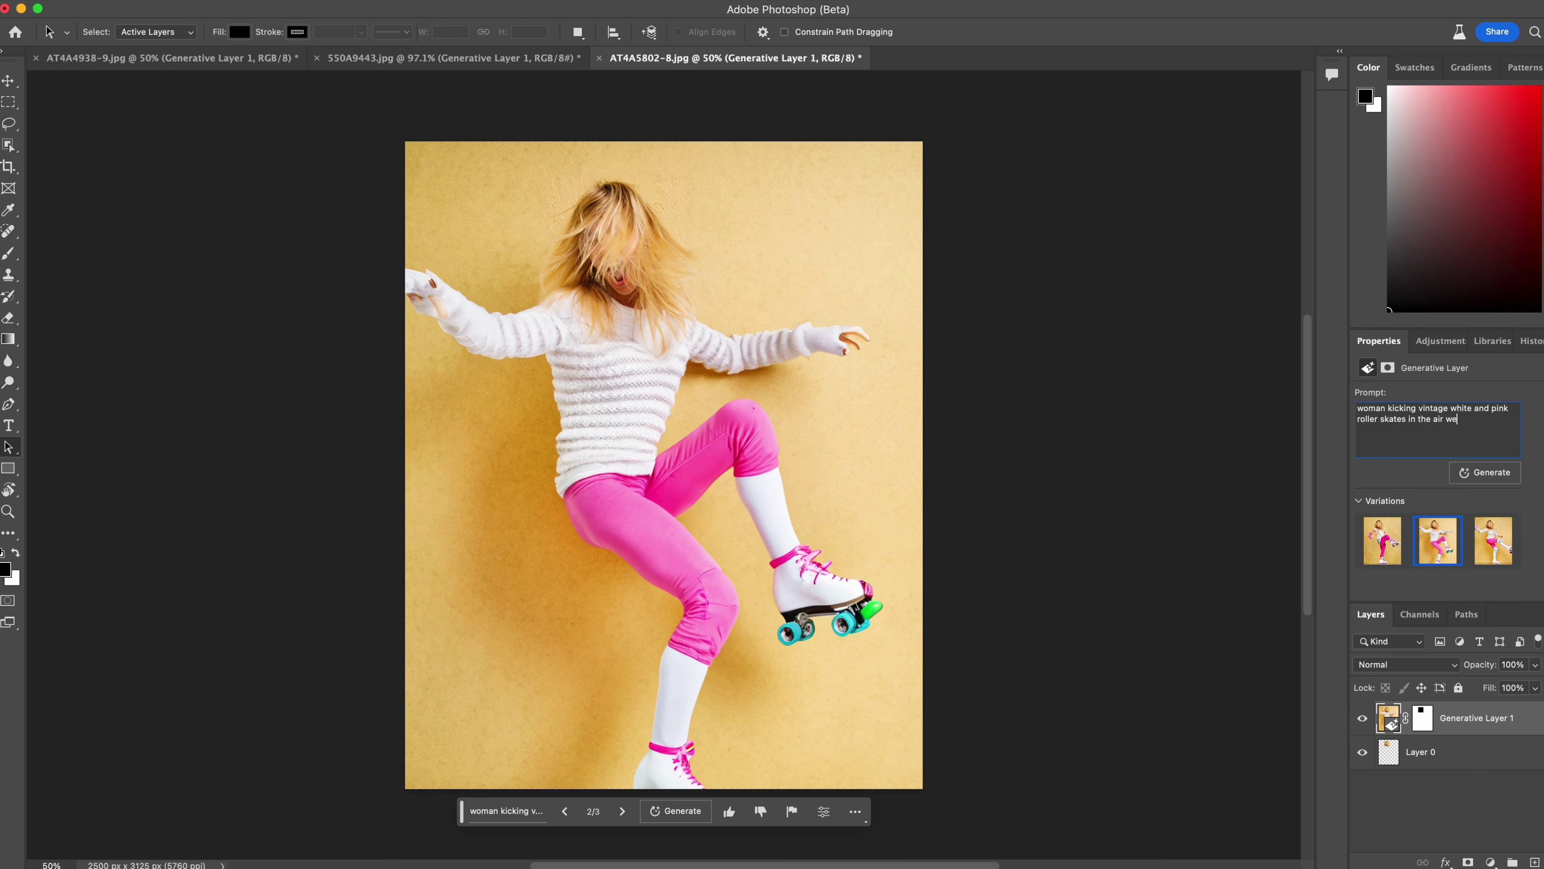
Step: Correct "an" to "and" in the skates prompt, add "wearing a band tee and jean shorts", regenerate, and view variations two and three
text(wearing a band tee and jean shorts)
click(1486, 472)
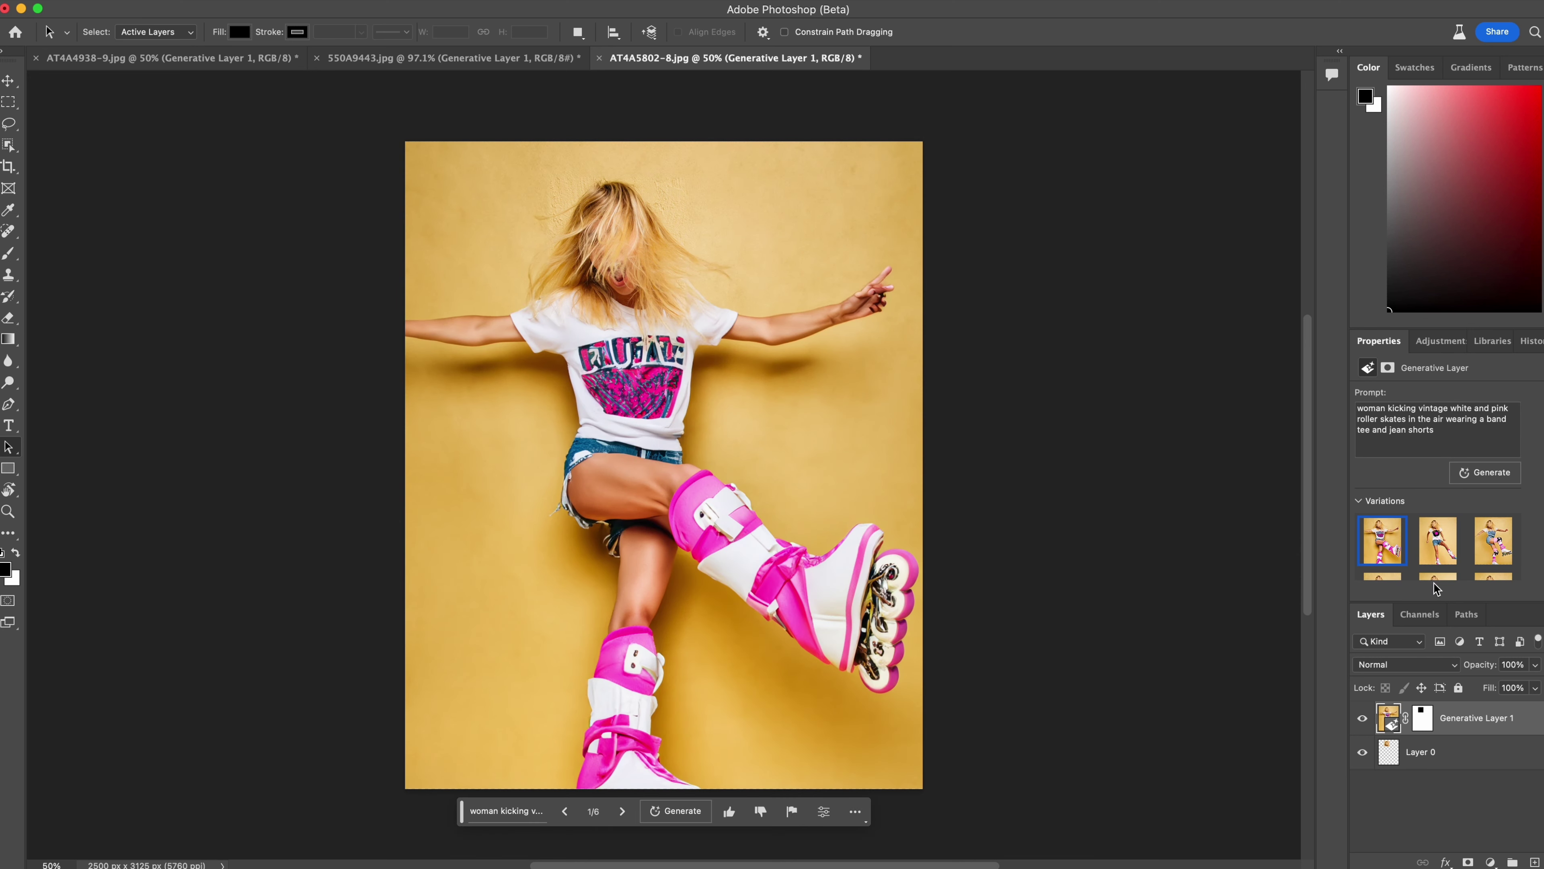
click(1436, 550)
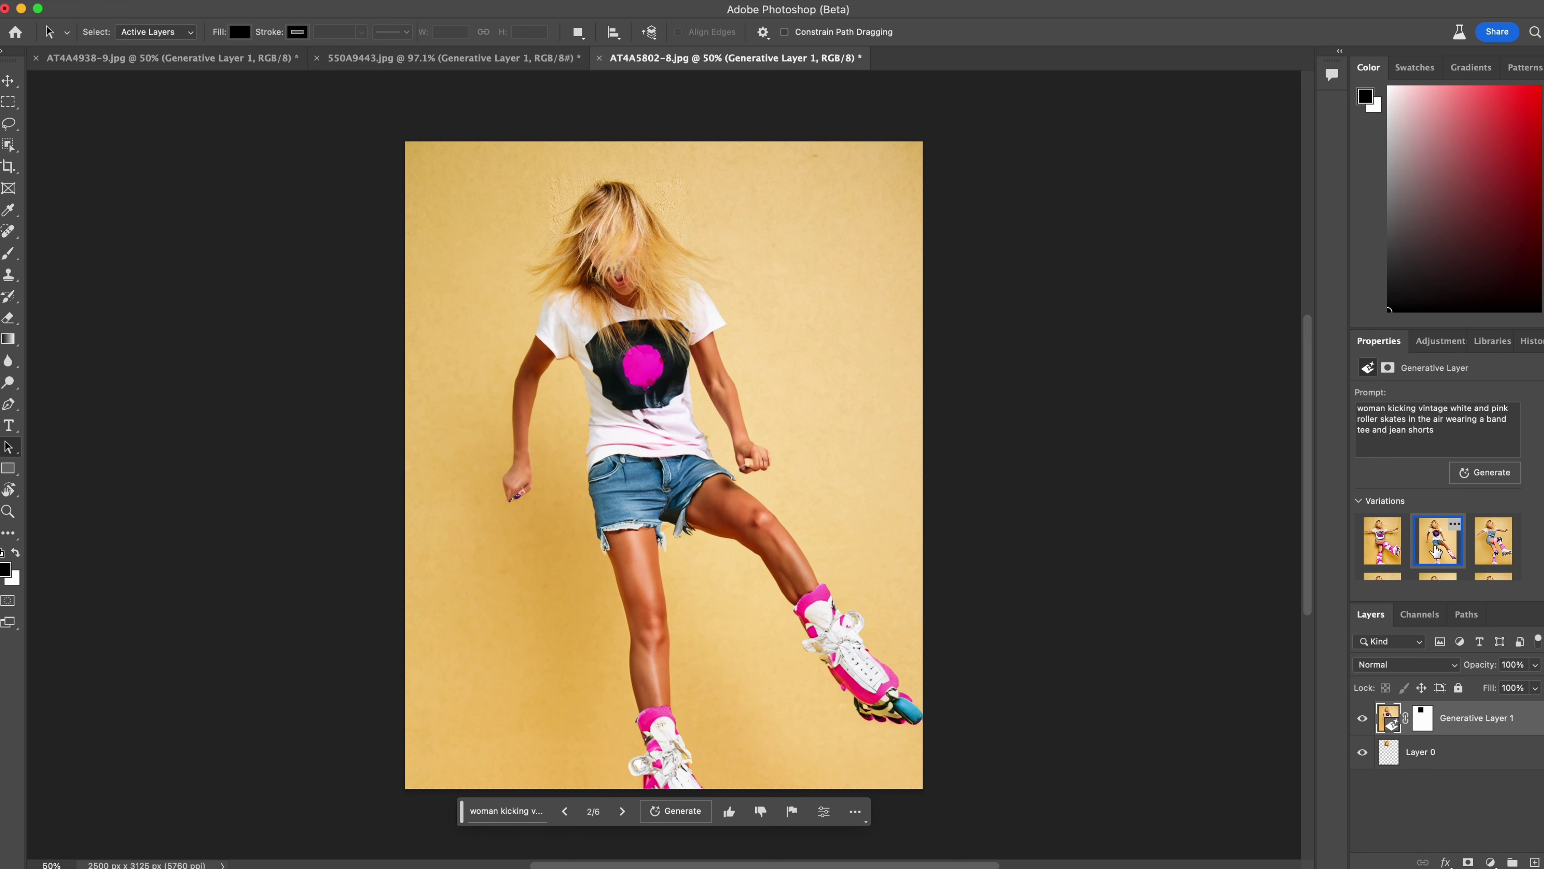
click(1490, 551)
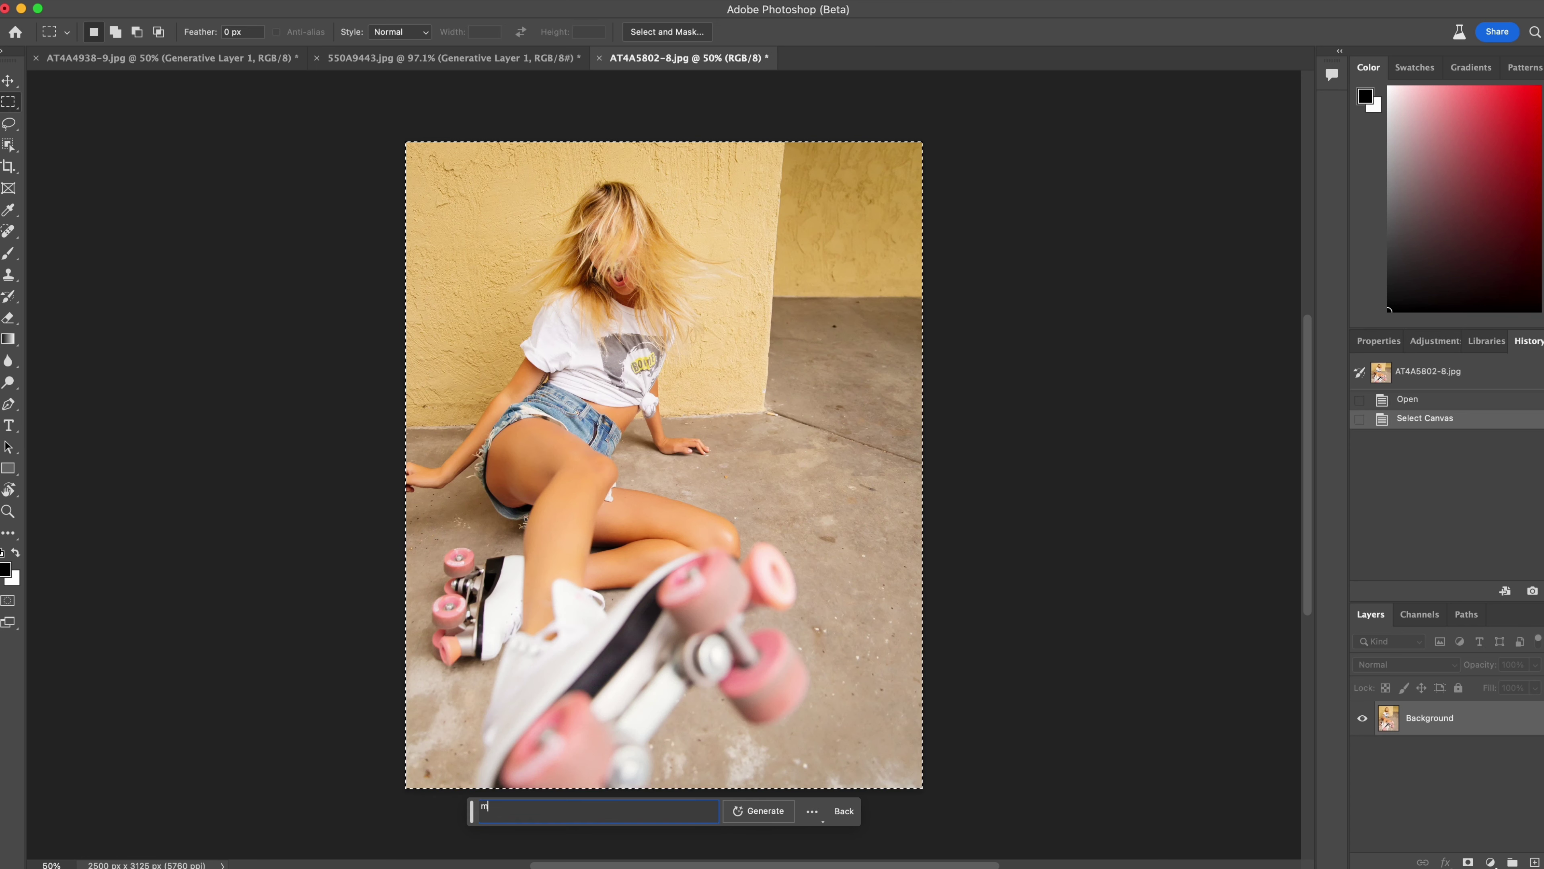
Step: Try to generate over the whole roller-skate photo with the prompt "make her standing", and view the second and third variations
text(make her standing)
key(Return)
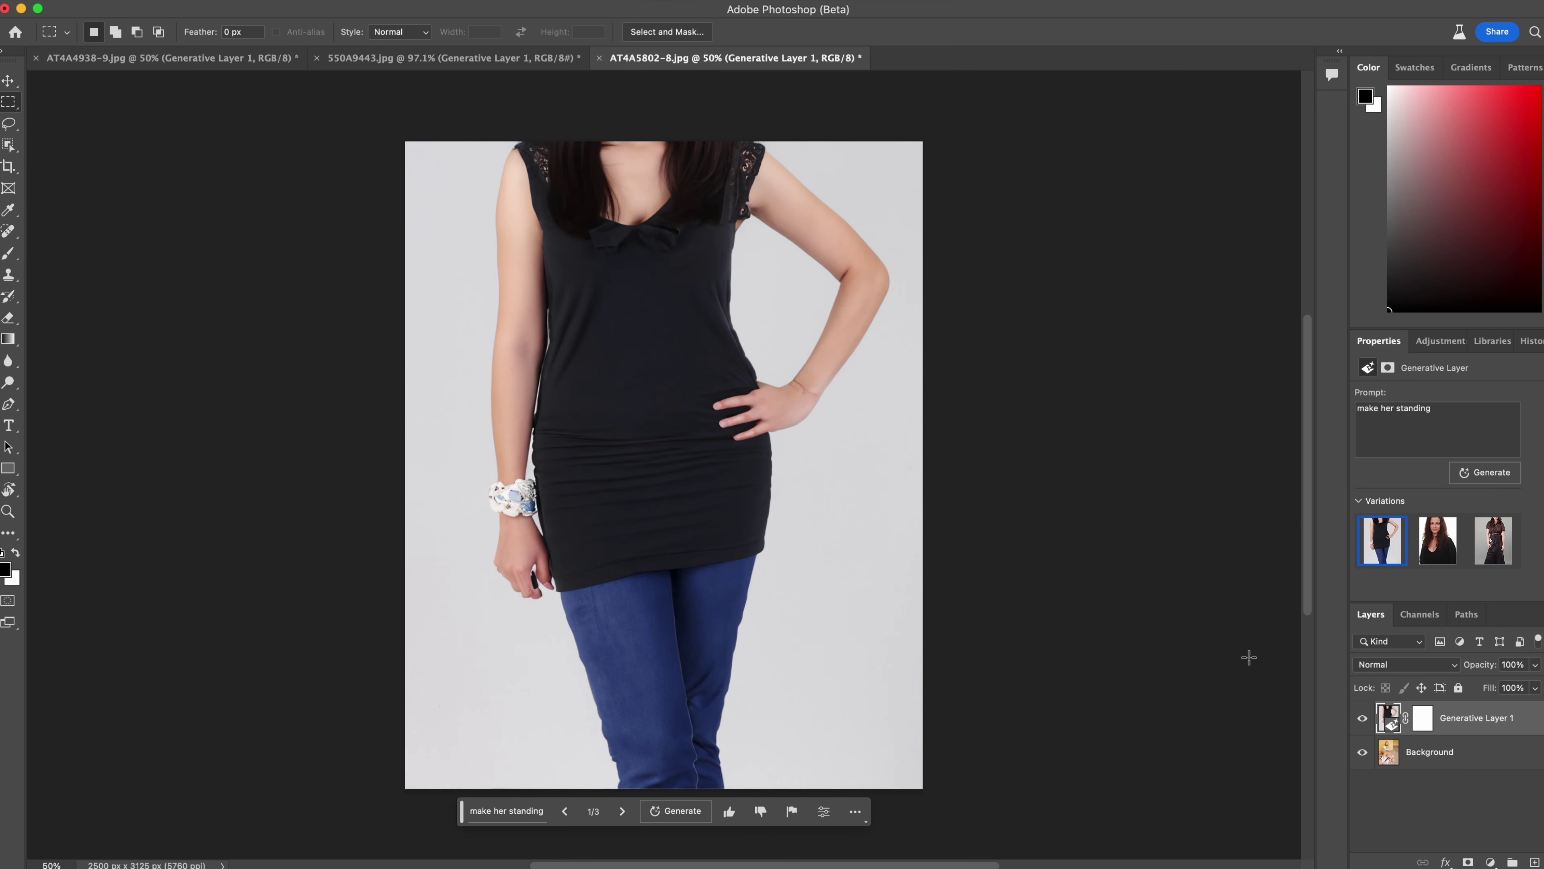
click(1450, 557)
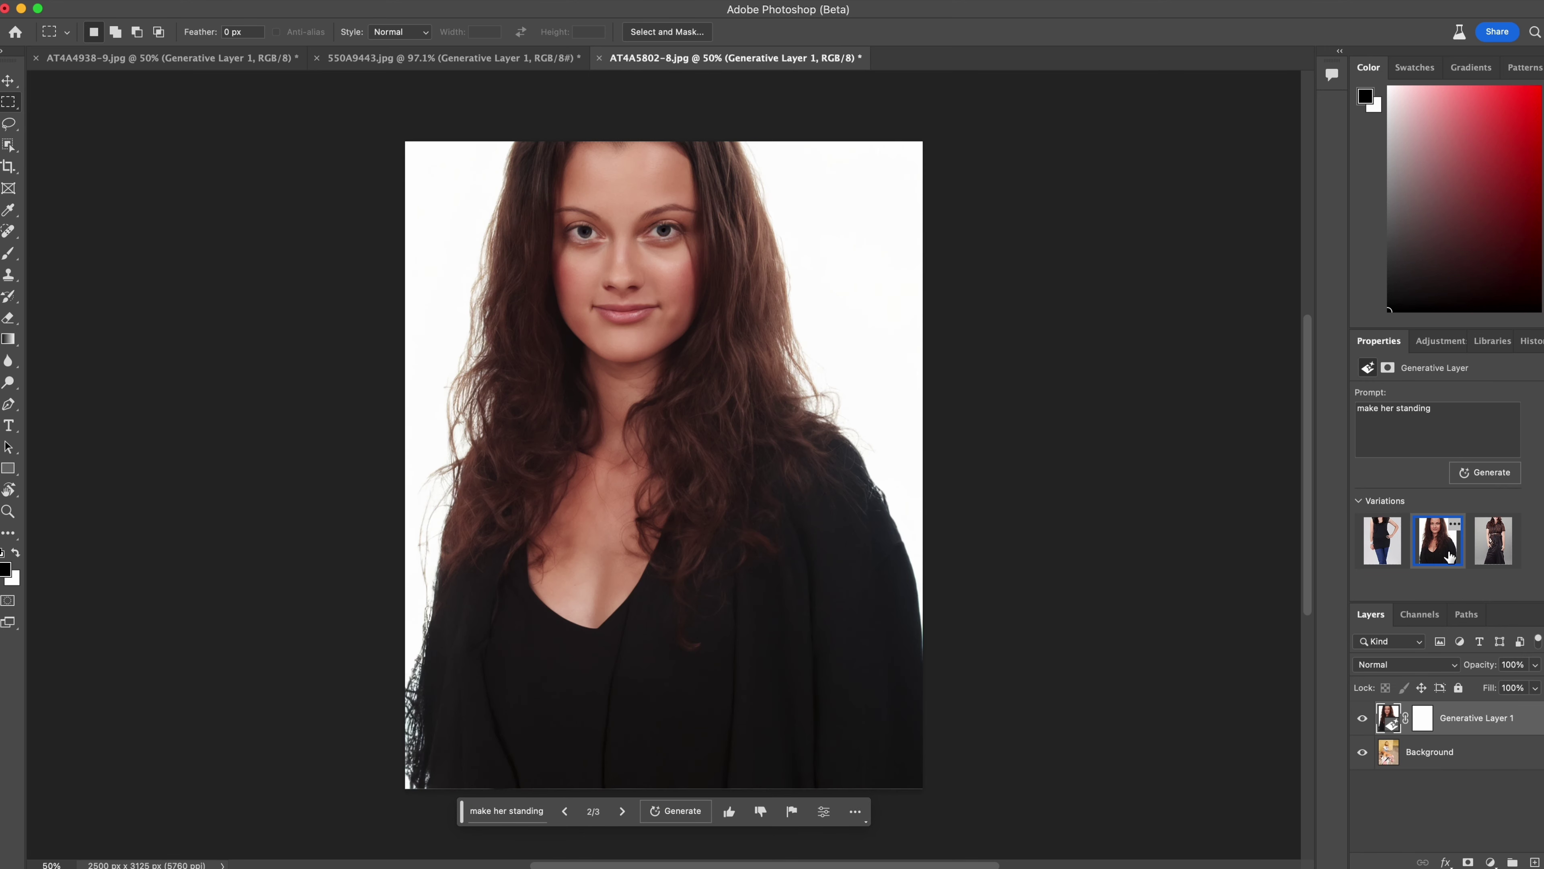
click(1485, 558)
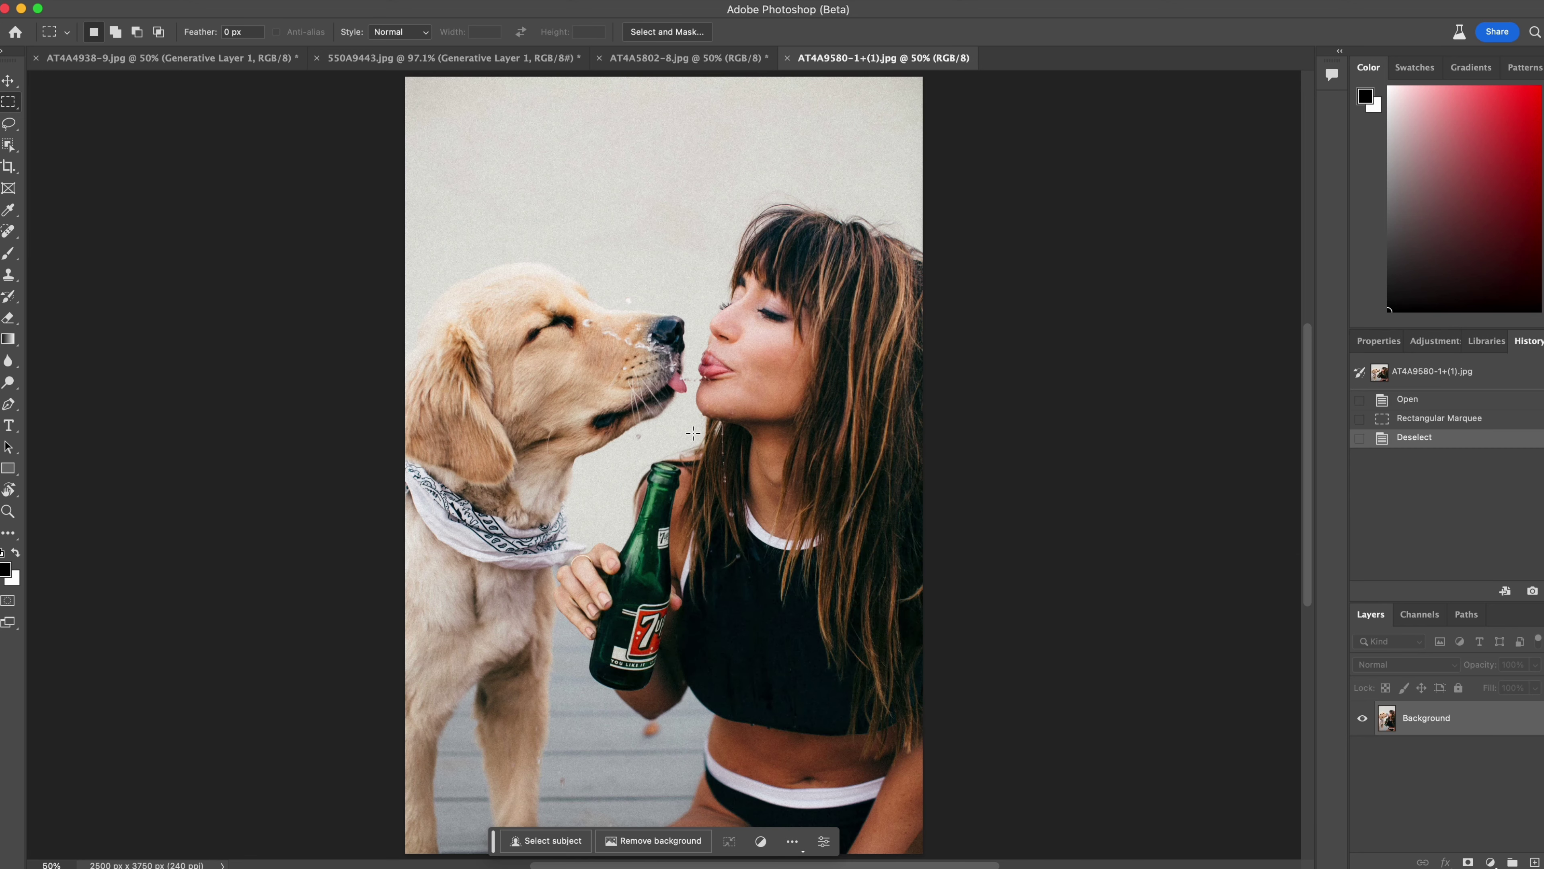
Step: Keep only the woman's head in AT4A9580-1+(1).jpg, generate the rest from "spitting soda on a golden retriever", and preview the second and third variations
drag(691, 431, 938, 212)
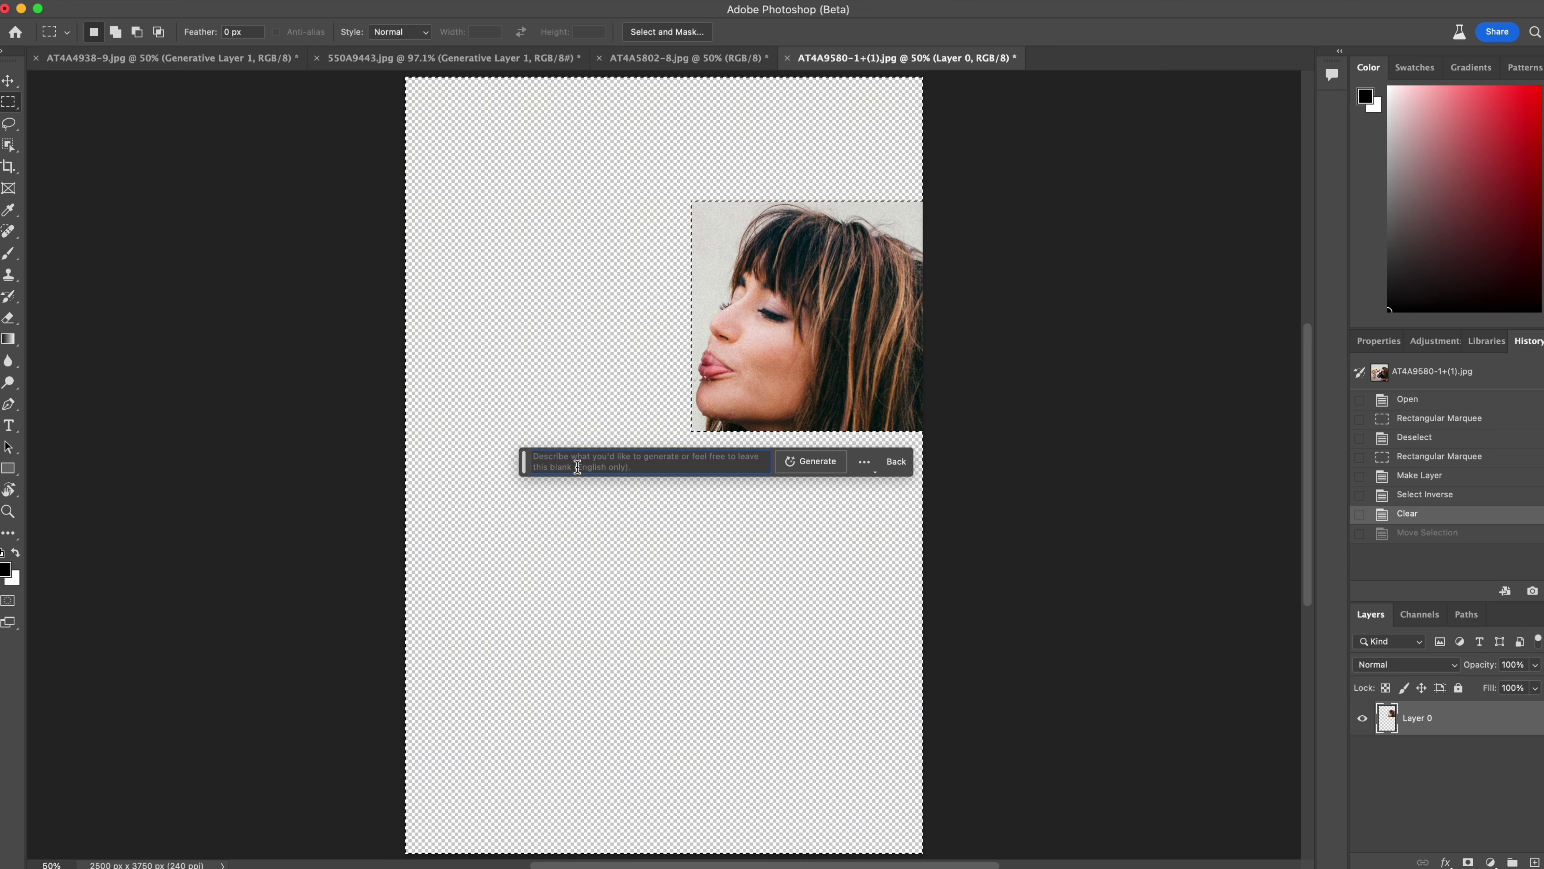
text(spitting so)
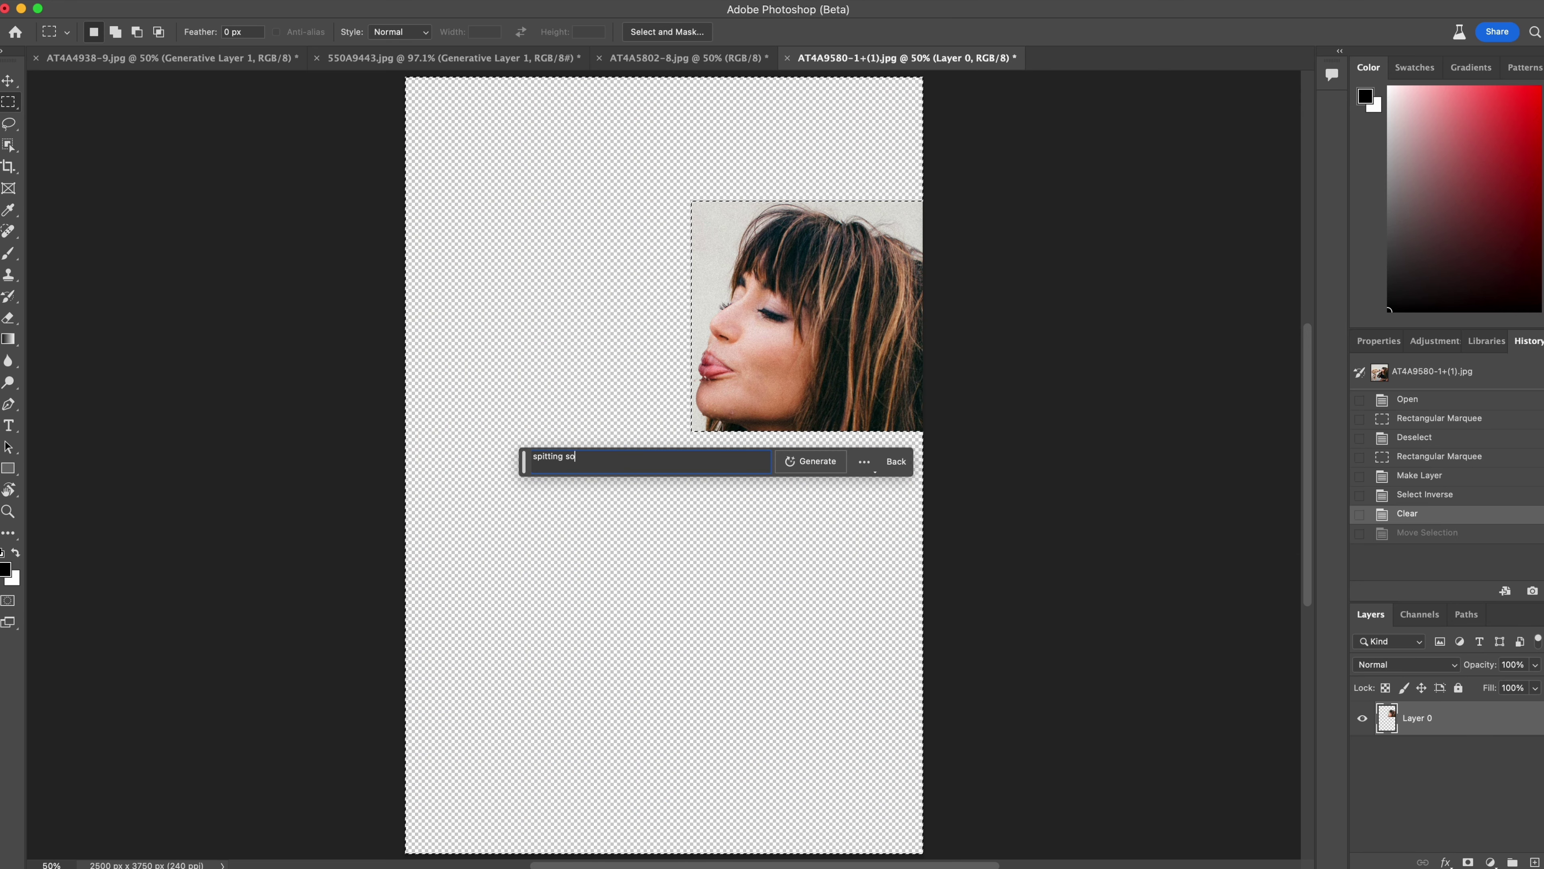
text(da on a golden retriever)
key(Return)
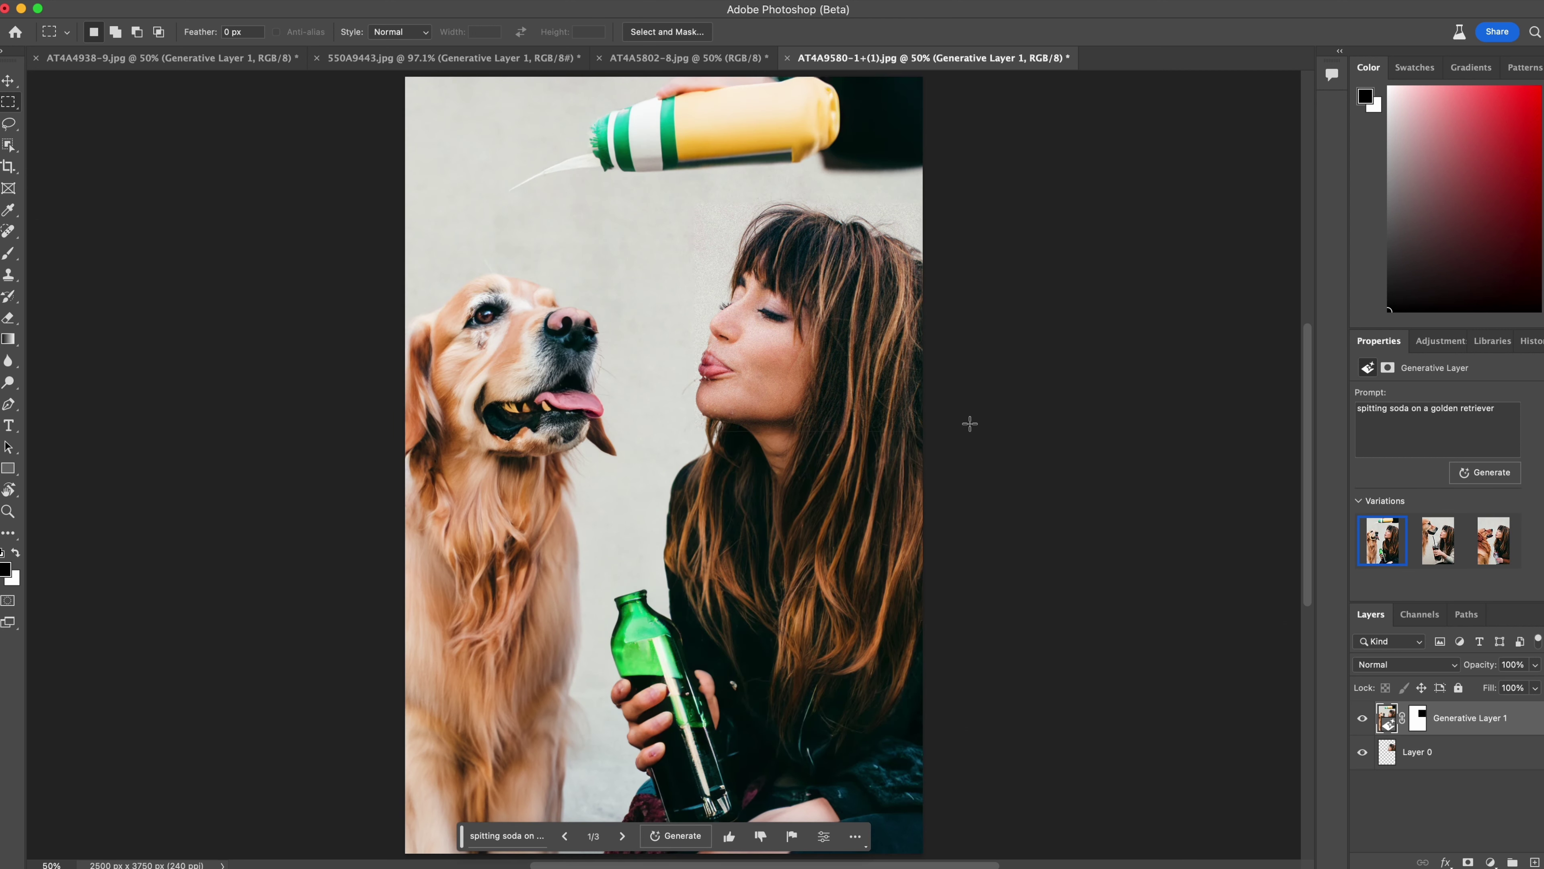
click(1451, 550)
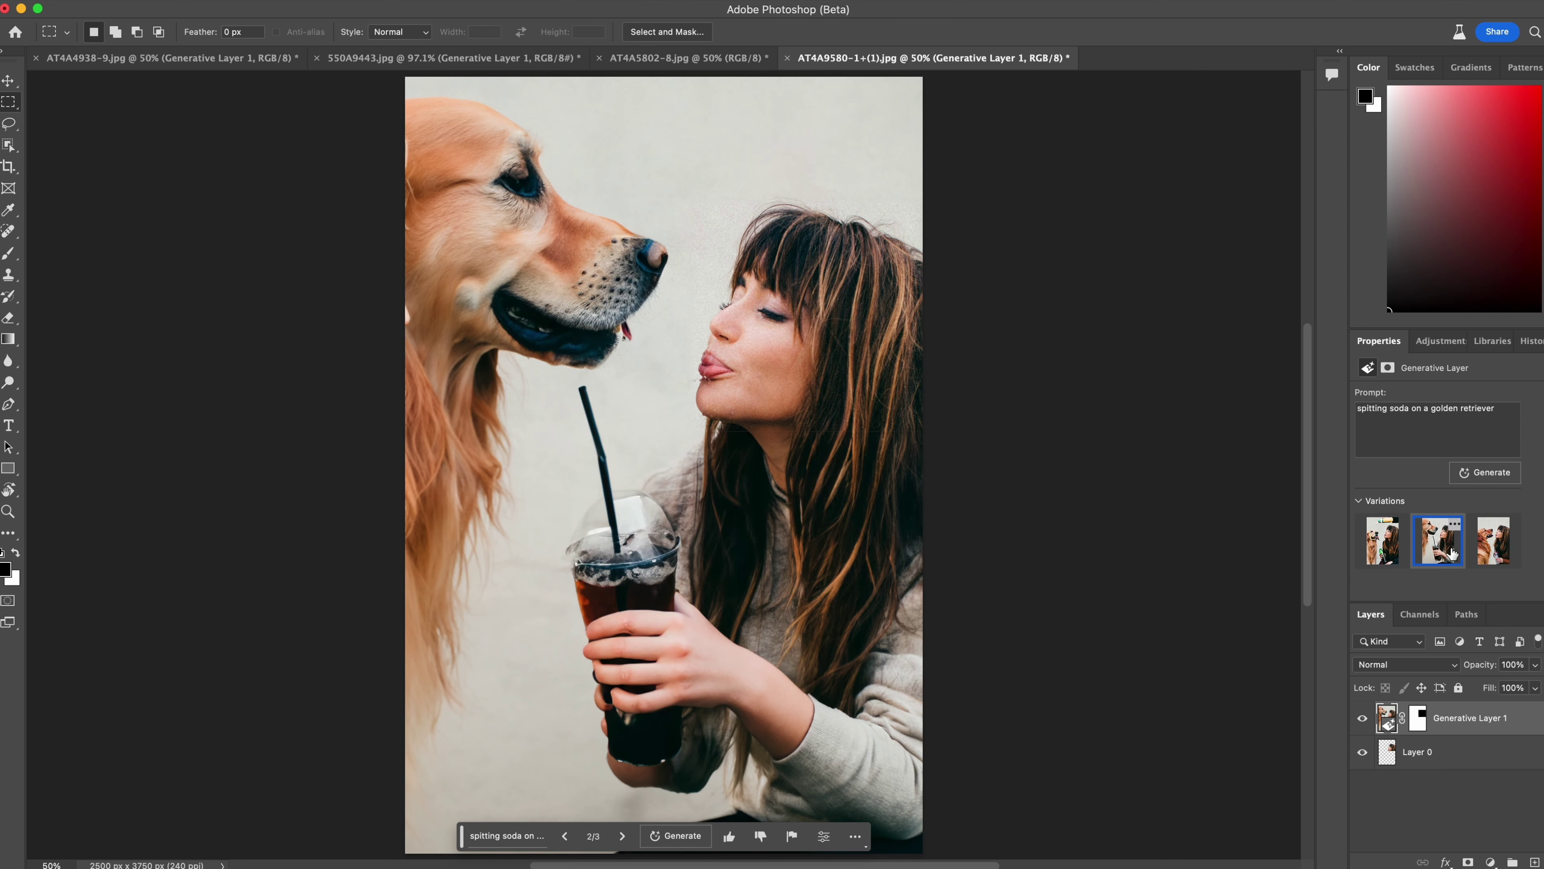
click(1492, 556)
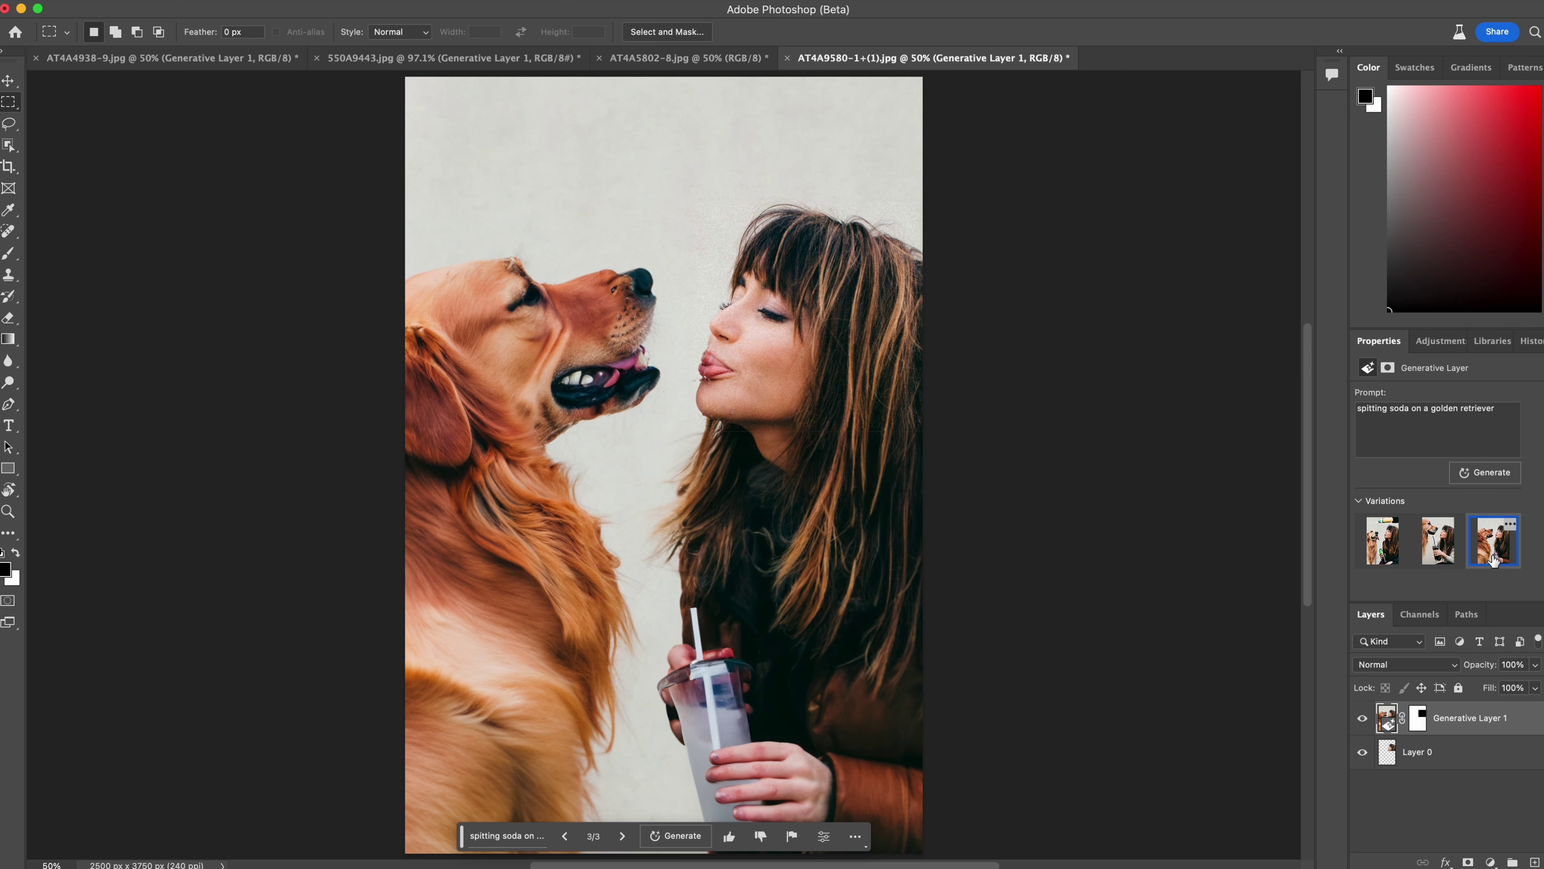
Step: Replace the prompt with "sharing a soda with a dog", regenerate the layer, and view the second and third variations
click(1511, 425)
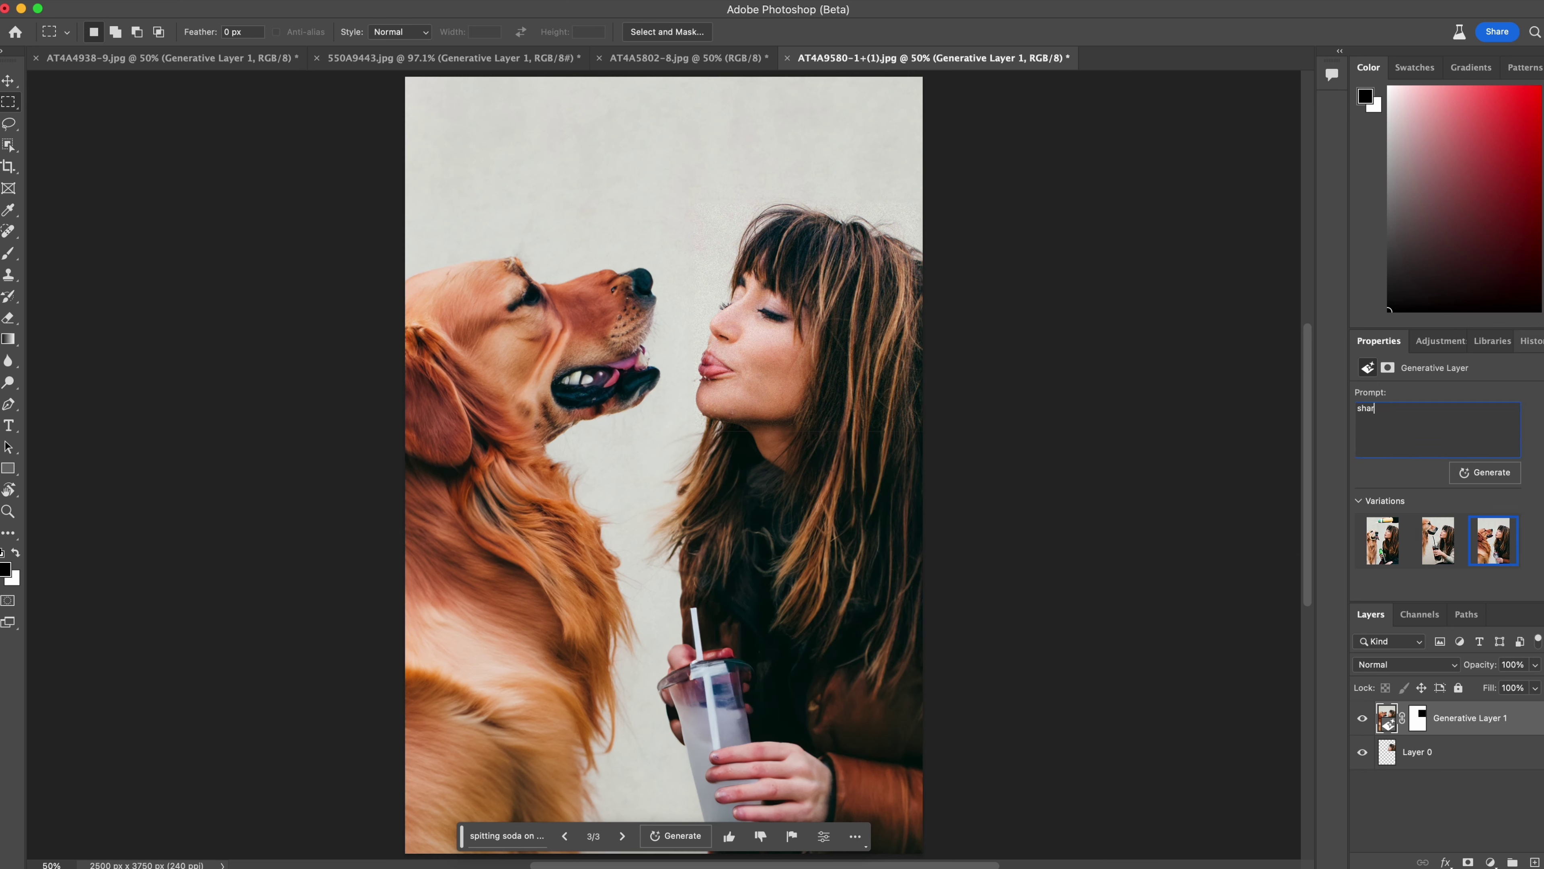
text(sharing a soda with a dog)
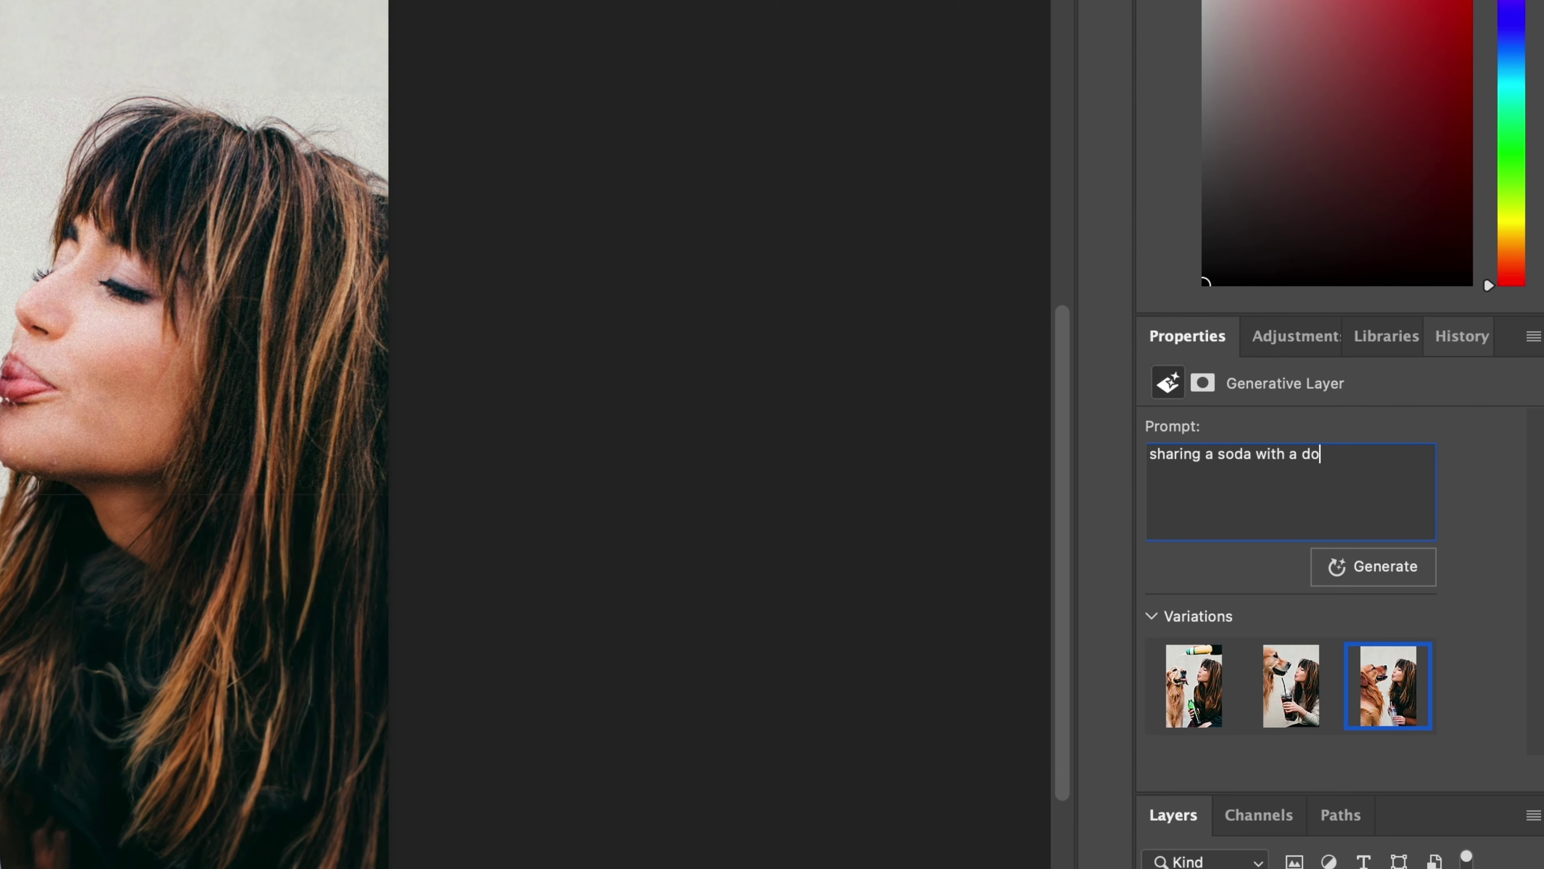
click(1410, 578)
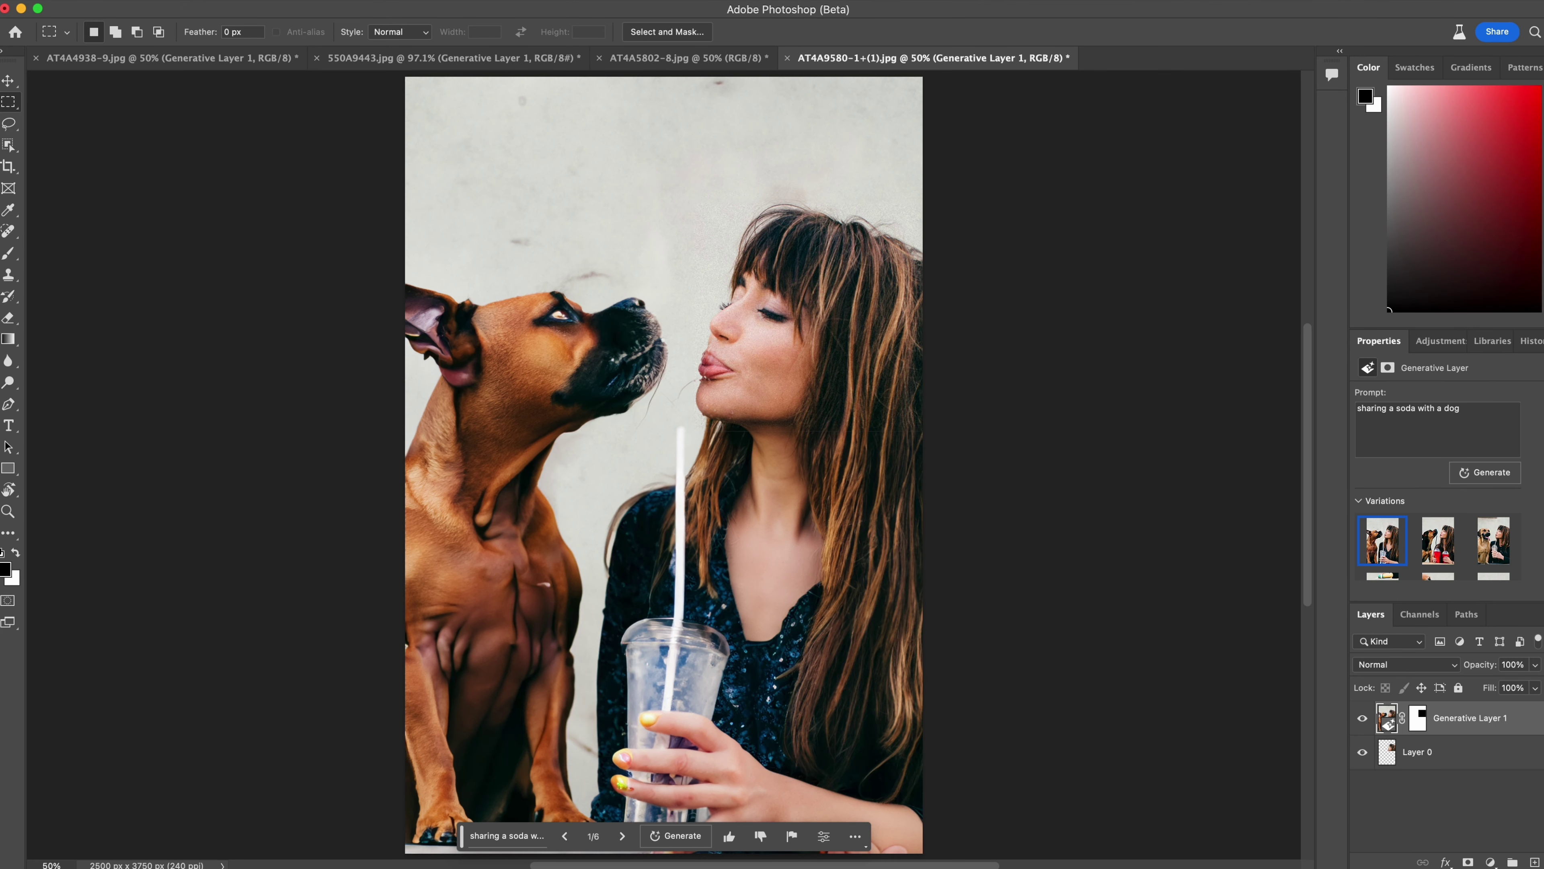
click(1448, 558)
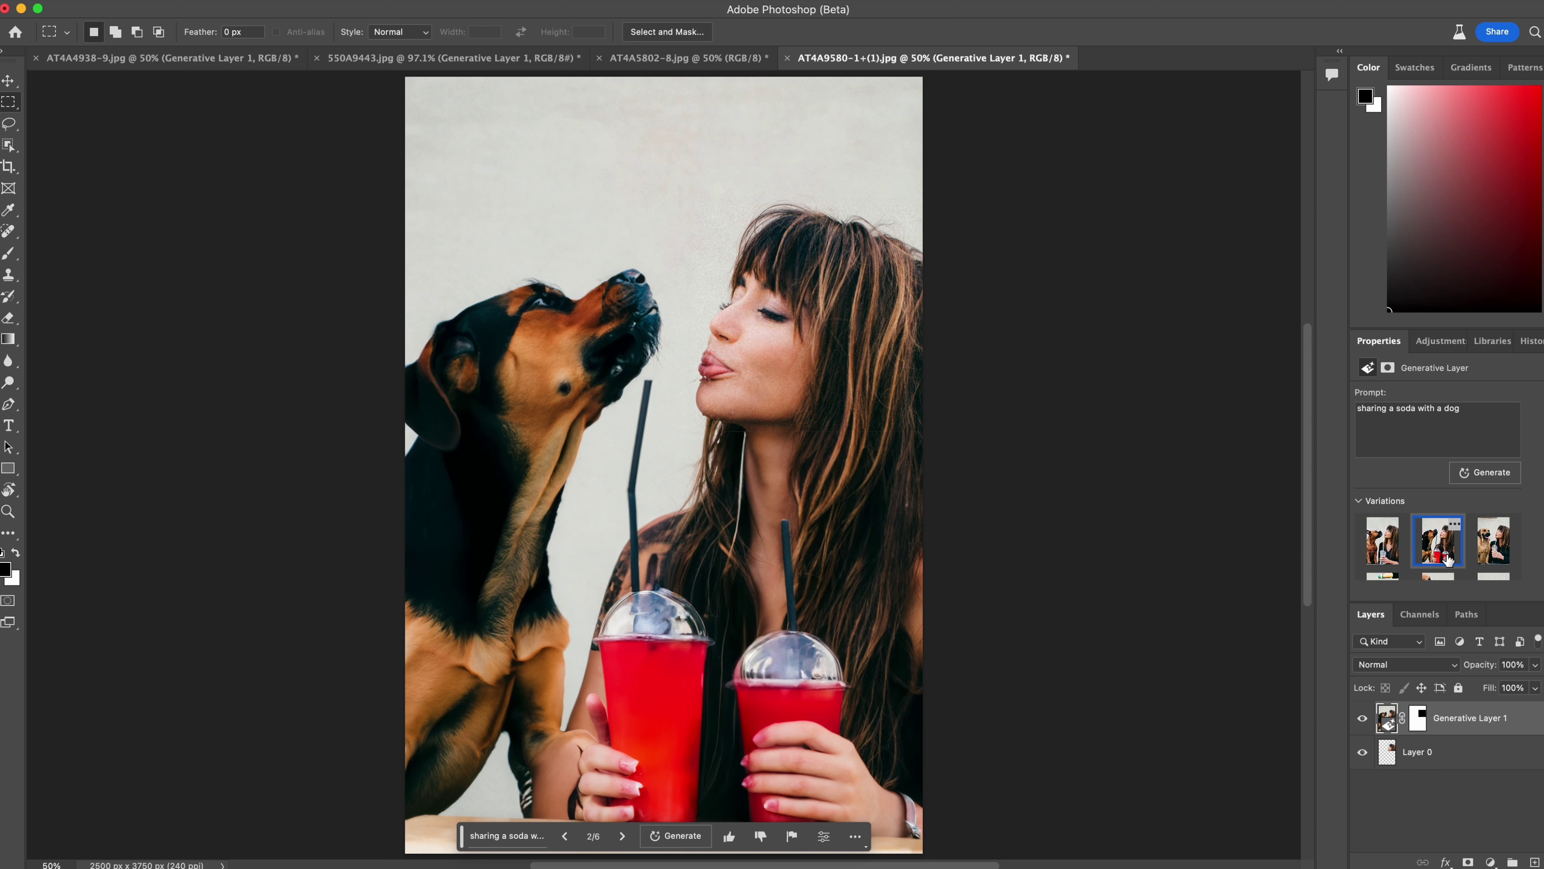
click(1494, 558)
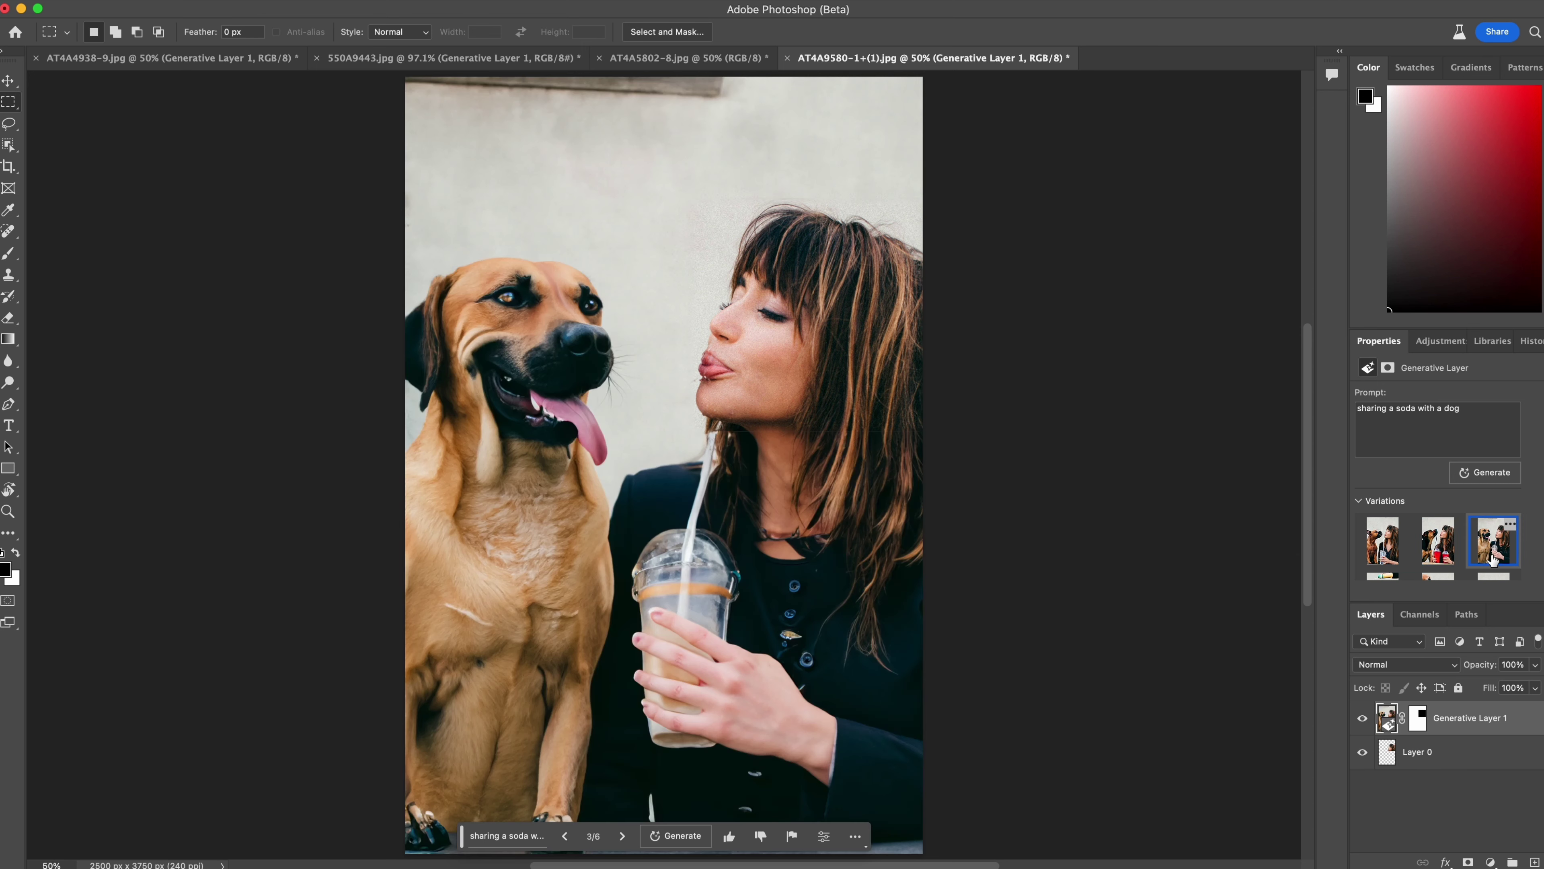
Step: In AT4A0349-1.jpg, keep only the face, generate "woman wearing a beautiful green dress on a sunny day in San Francisco" around it, and view variations 2 and 3
drag(632, 245, 554, 323)
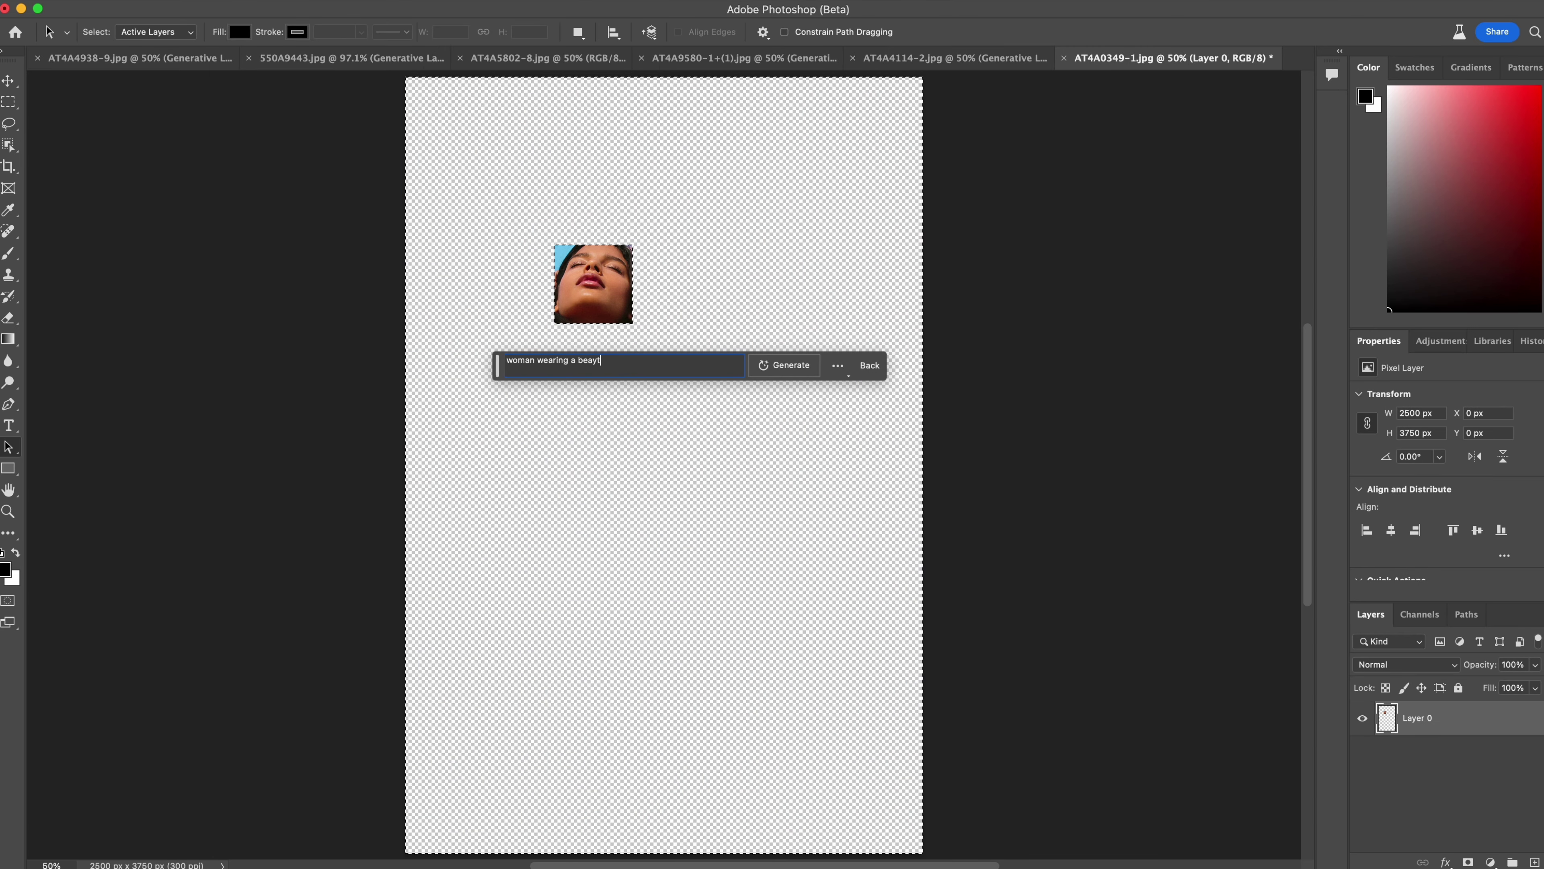
text(utiful green dress on a )
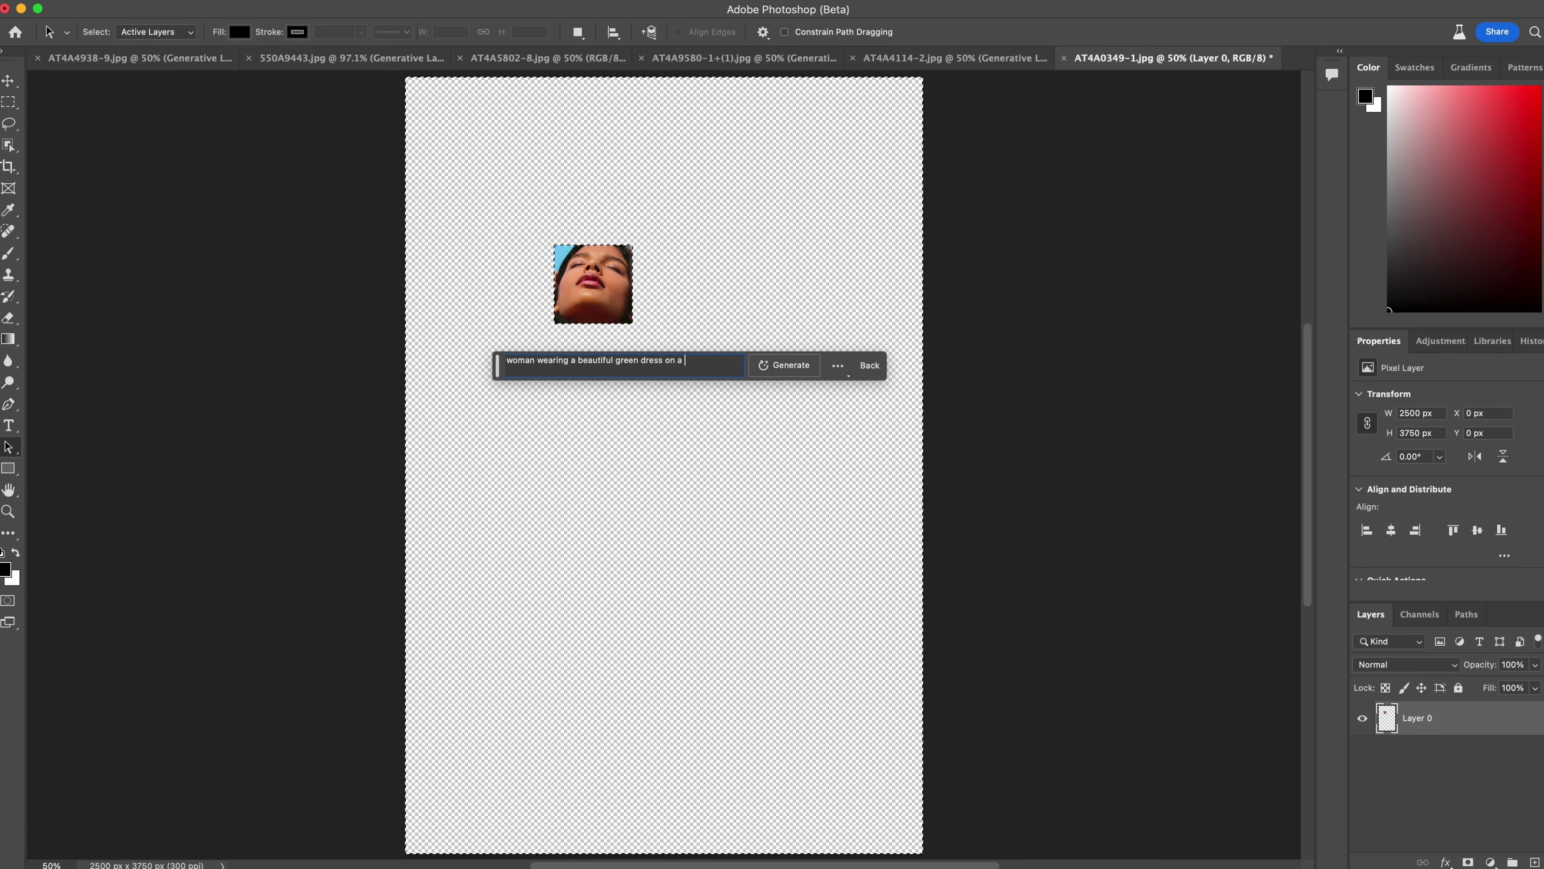
text(sunny day in San Francisco)
key(Return)
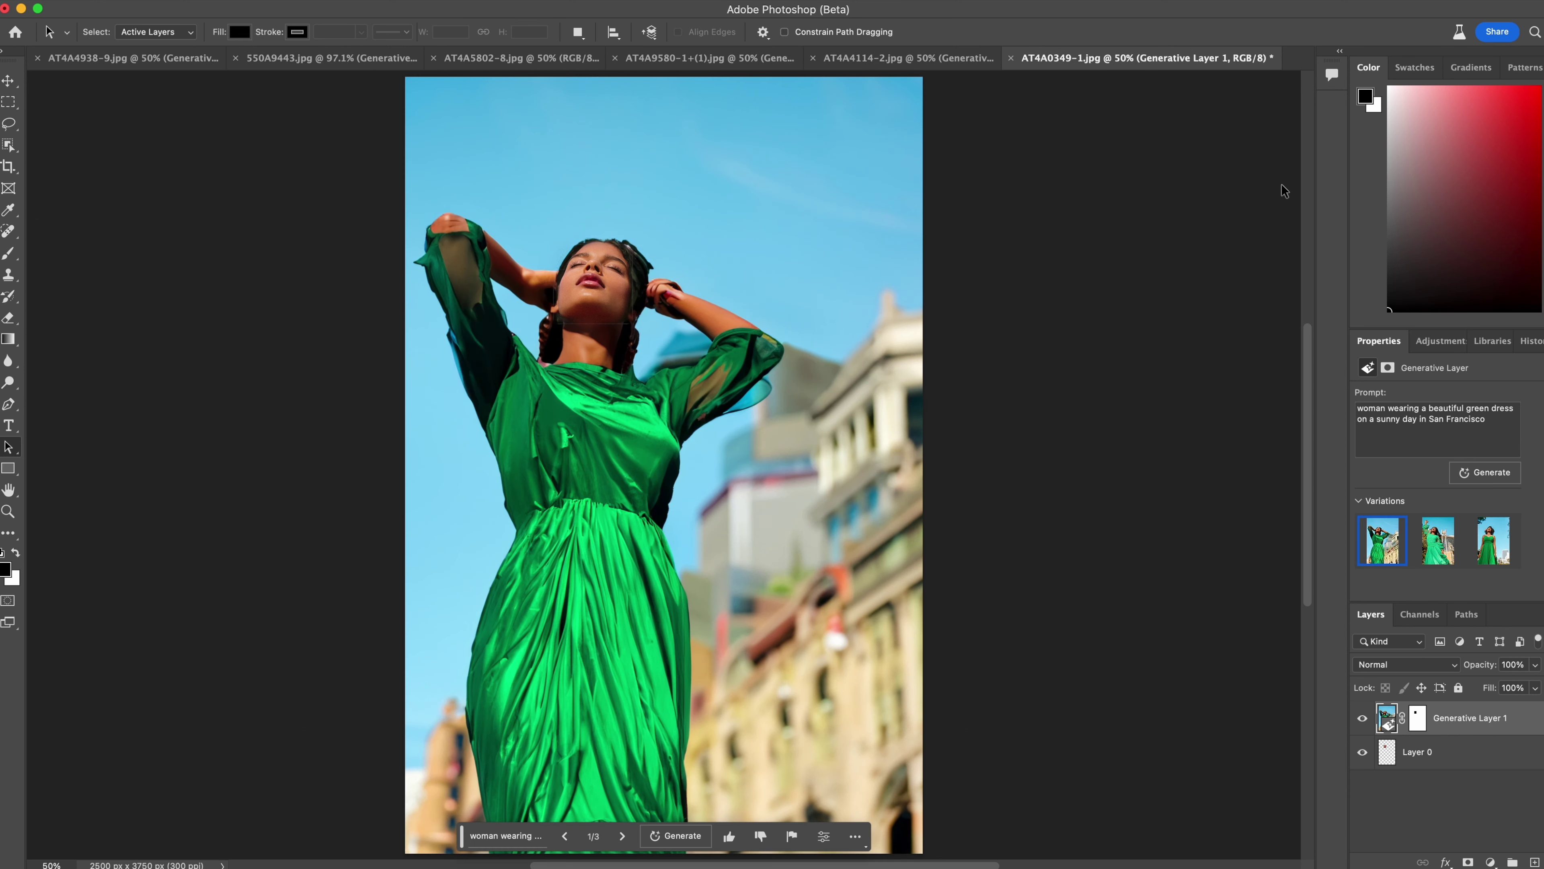
click(1436, 541)
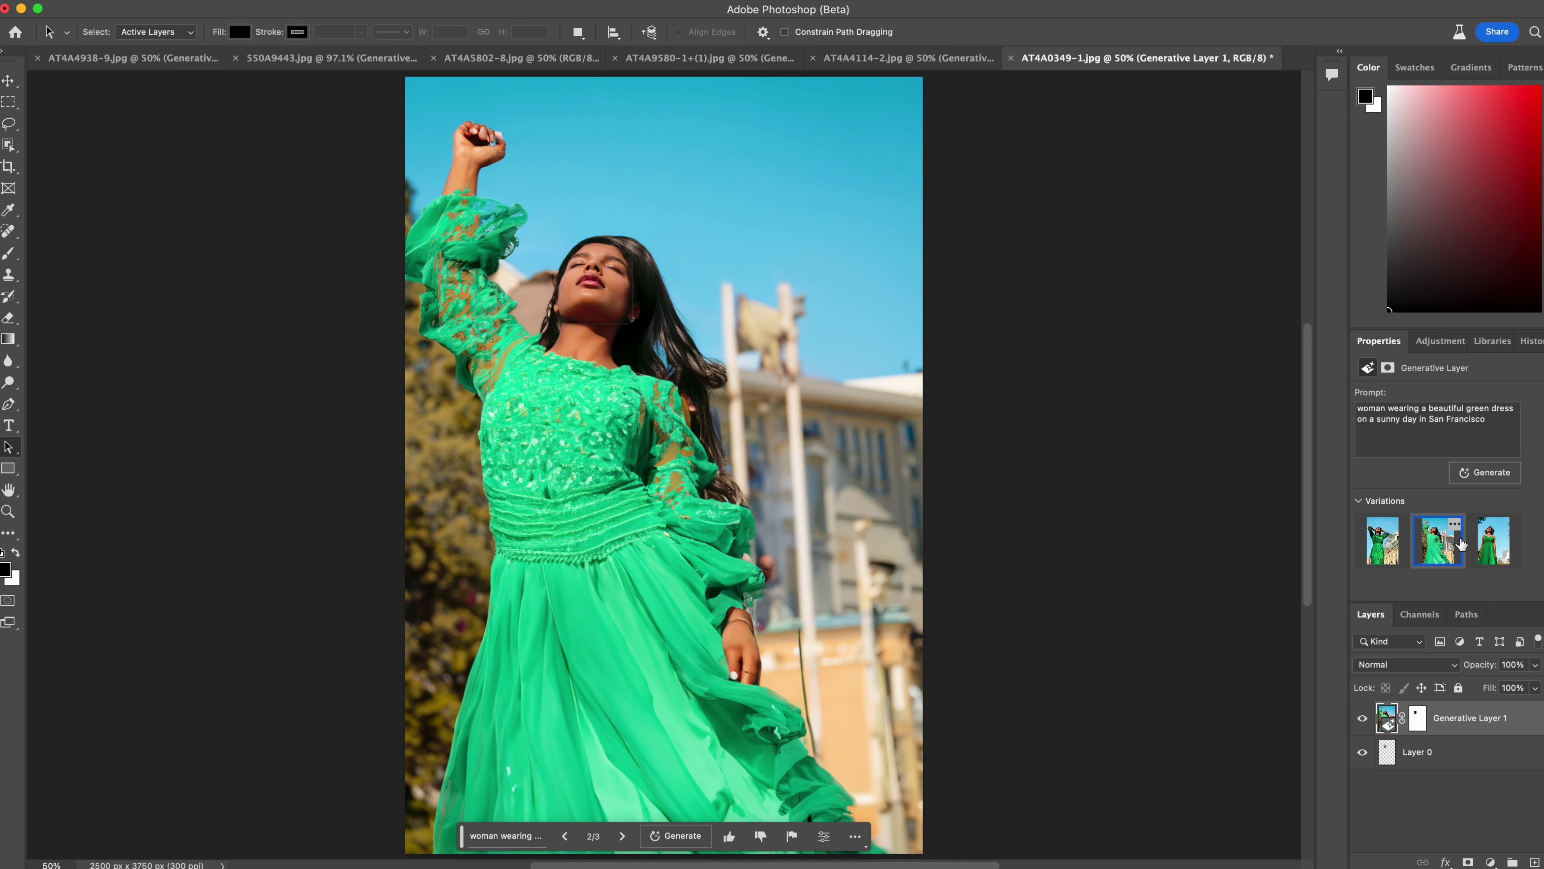
click(1480, 545)
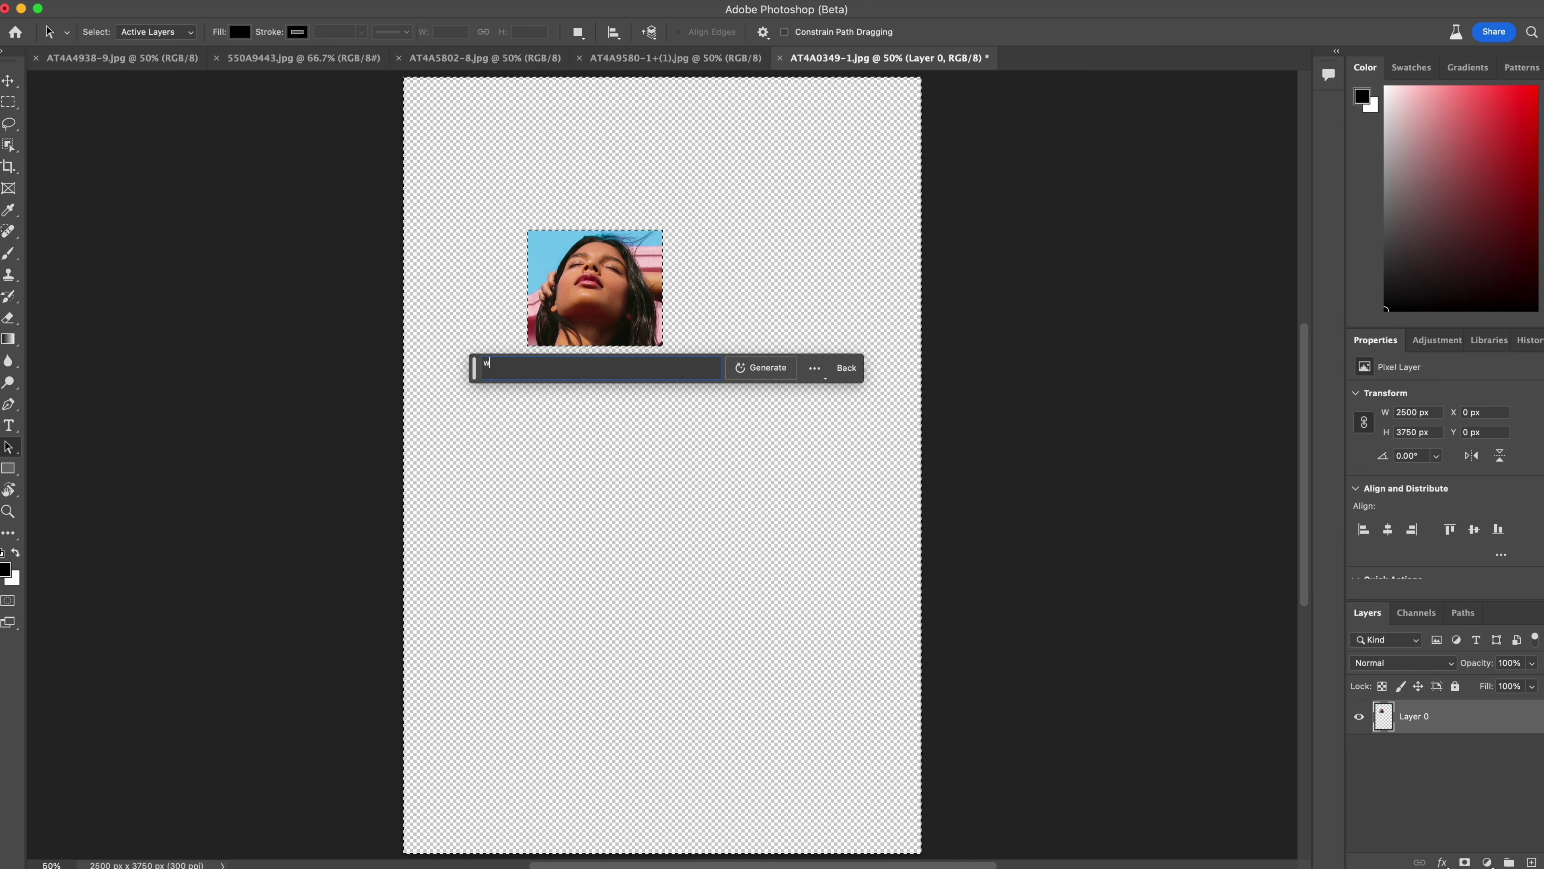
Step: Generate "woman in front of a pink house in san francisco" around the larger face-and-hair crop, and view the second and third variations
text(woman in front of a p)
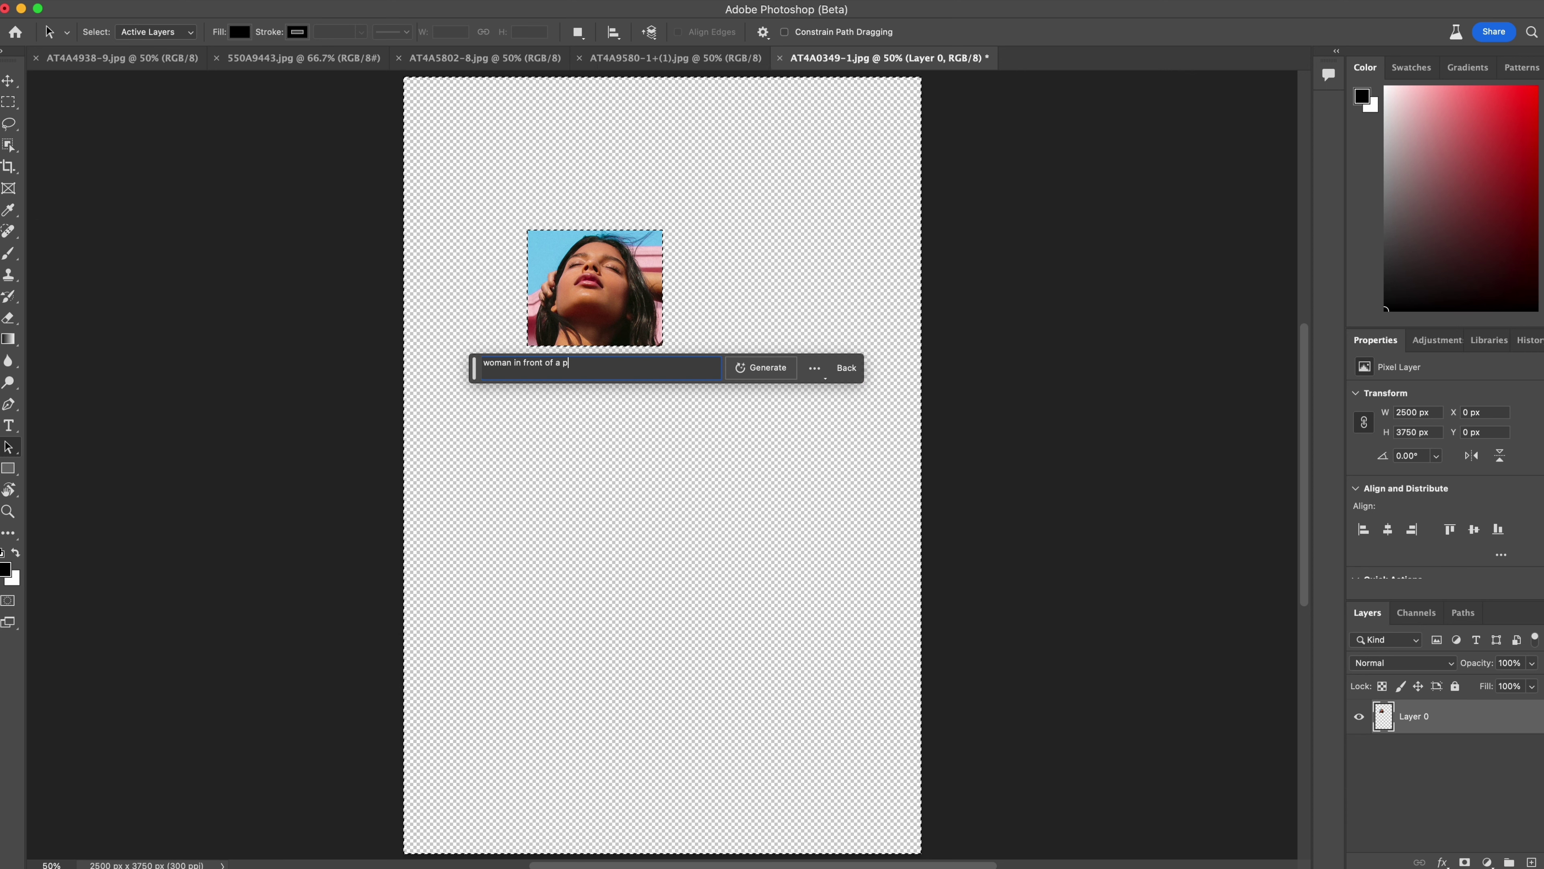
text(ink house in san francisco)
key(Return)
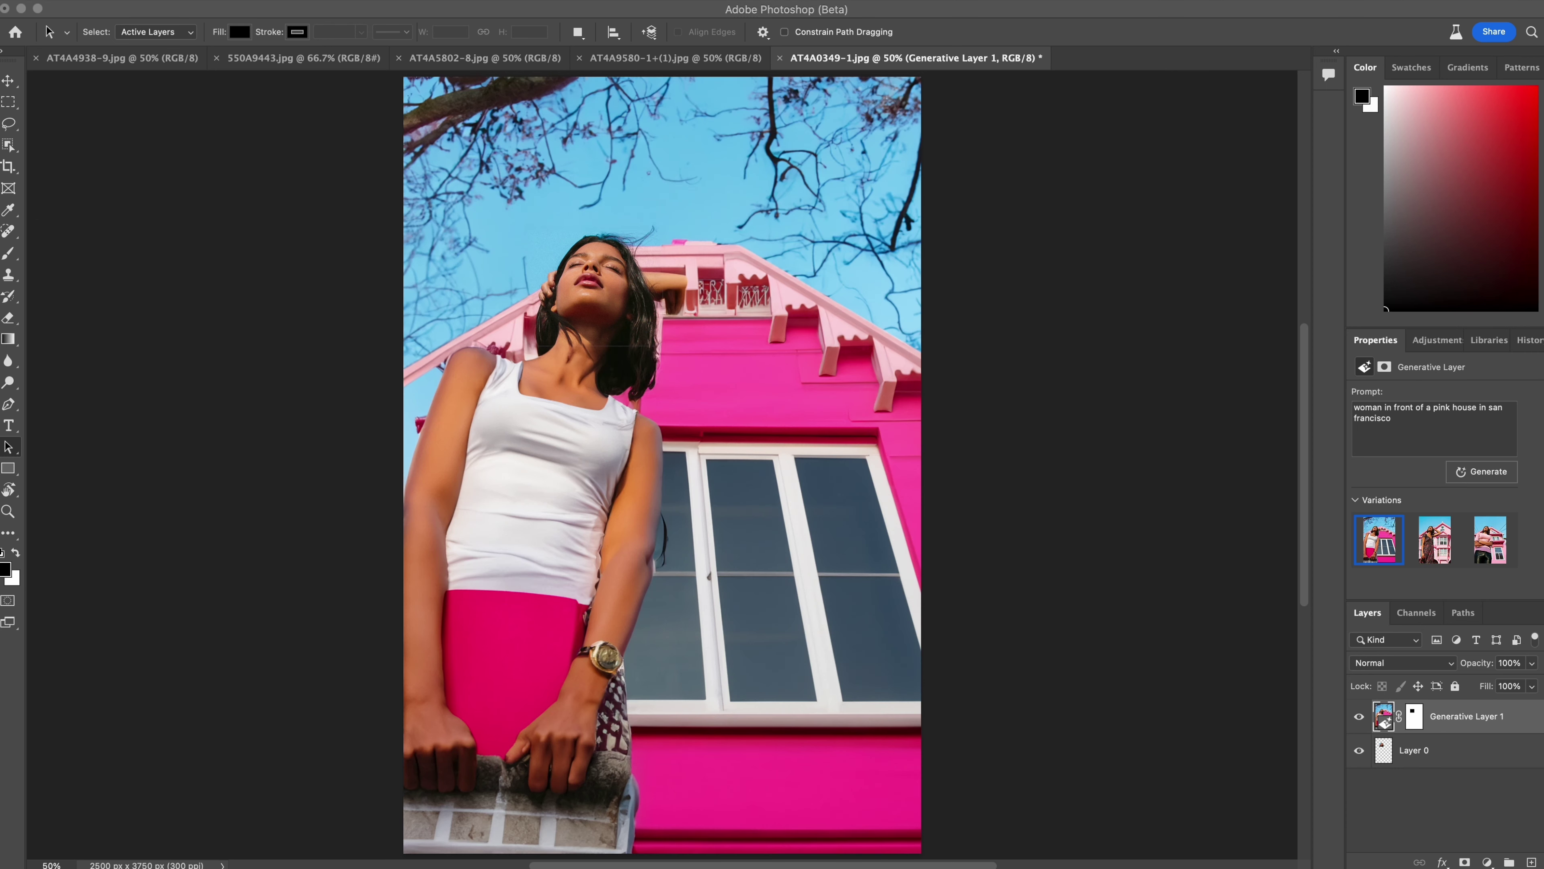
mouse_move(1452, 552)
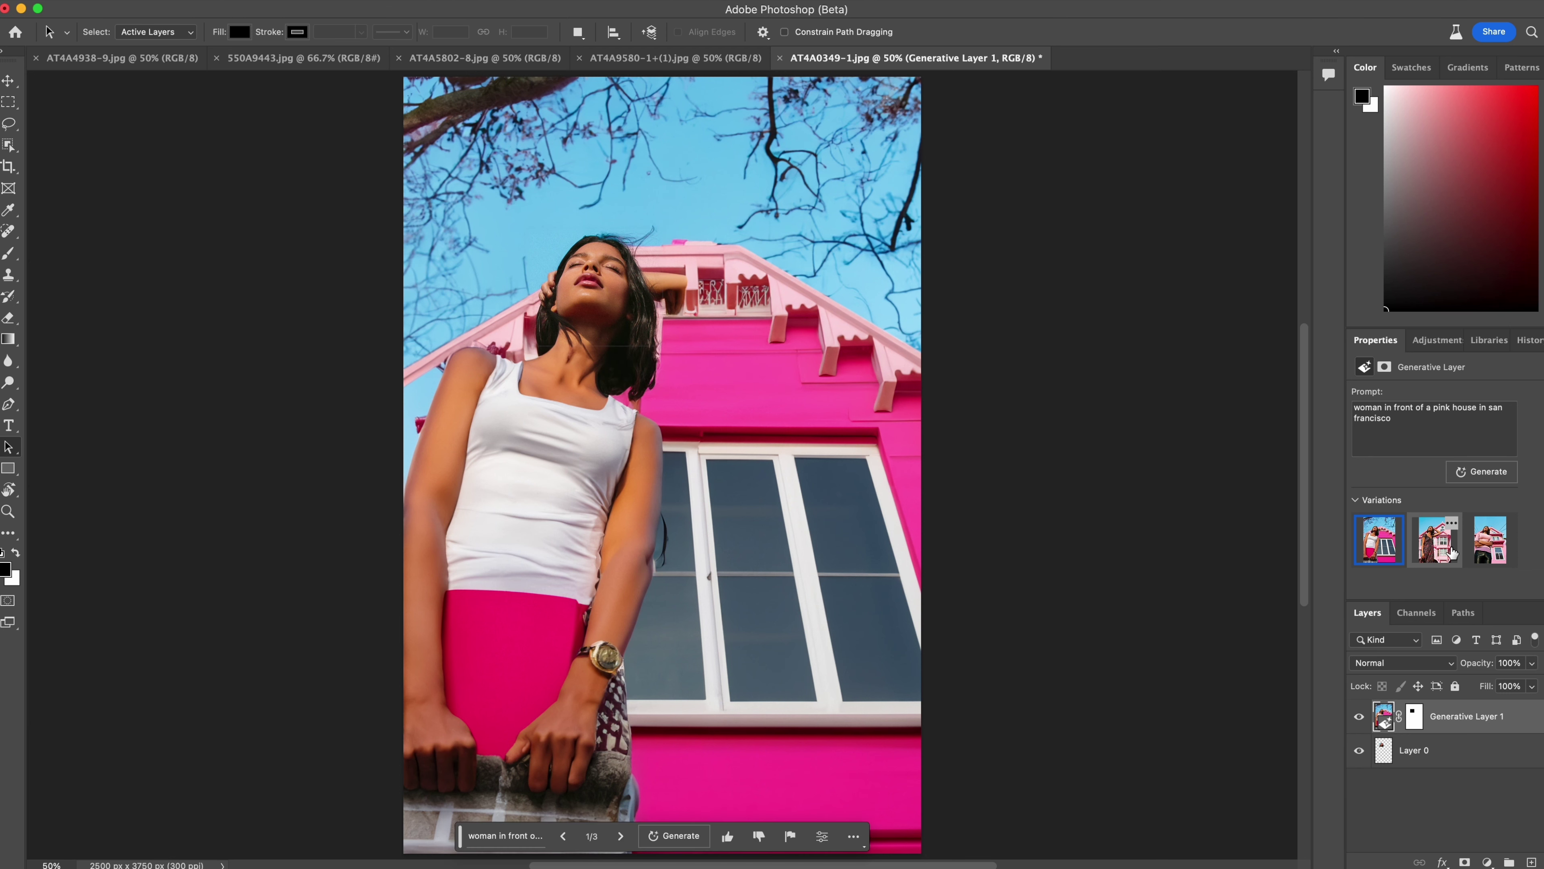
click(1452, 553)
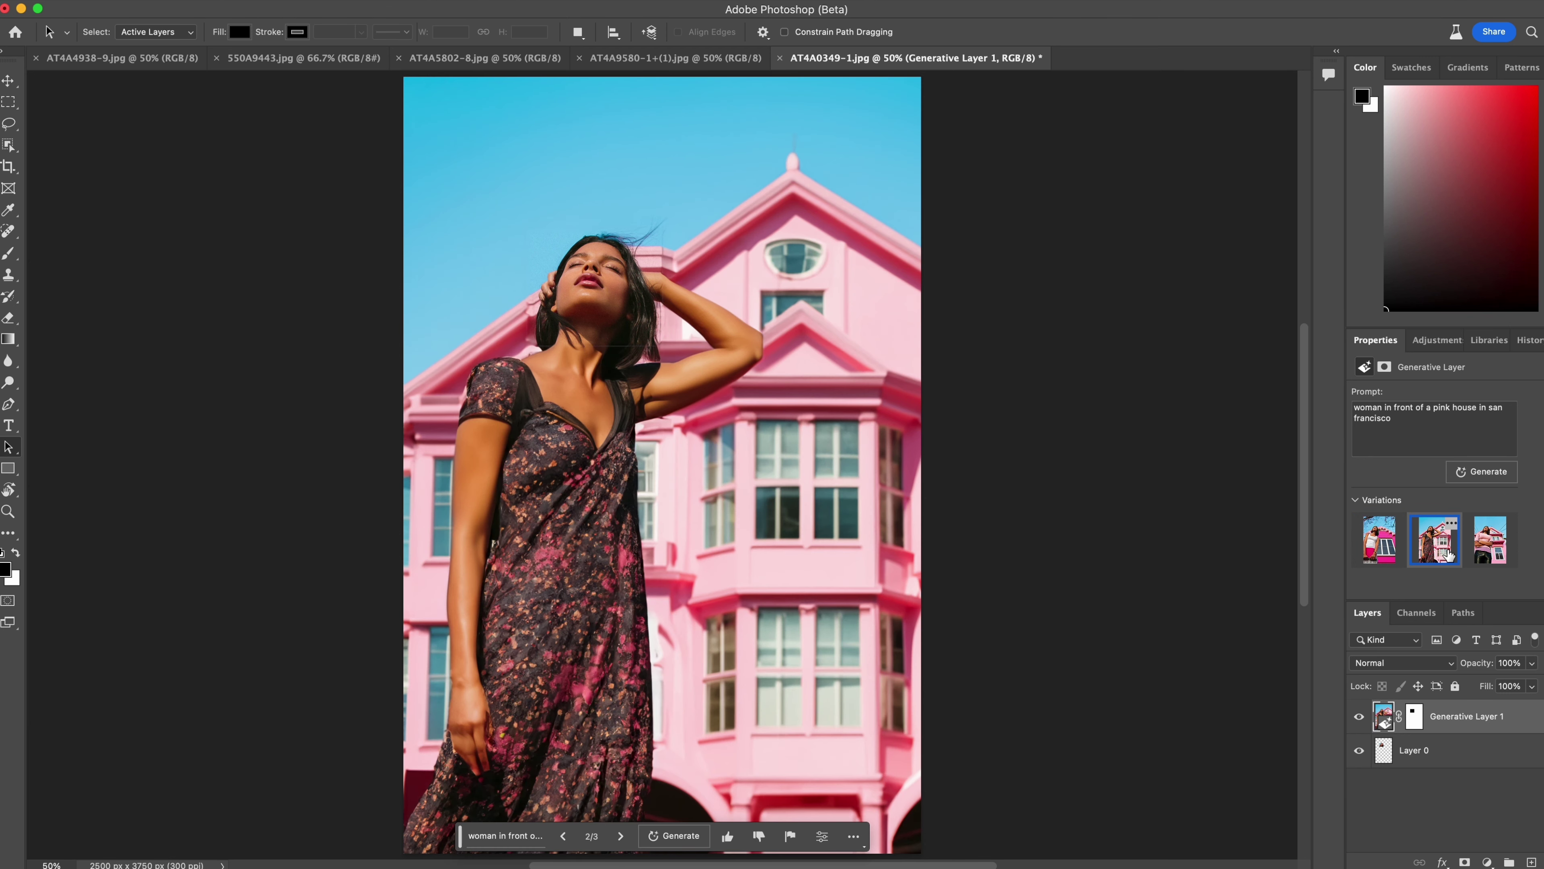
click(1480, 554)
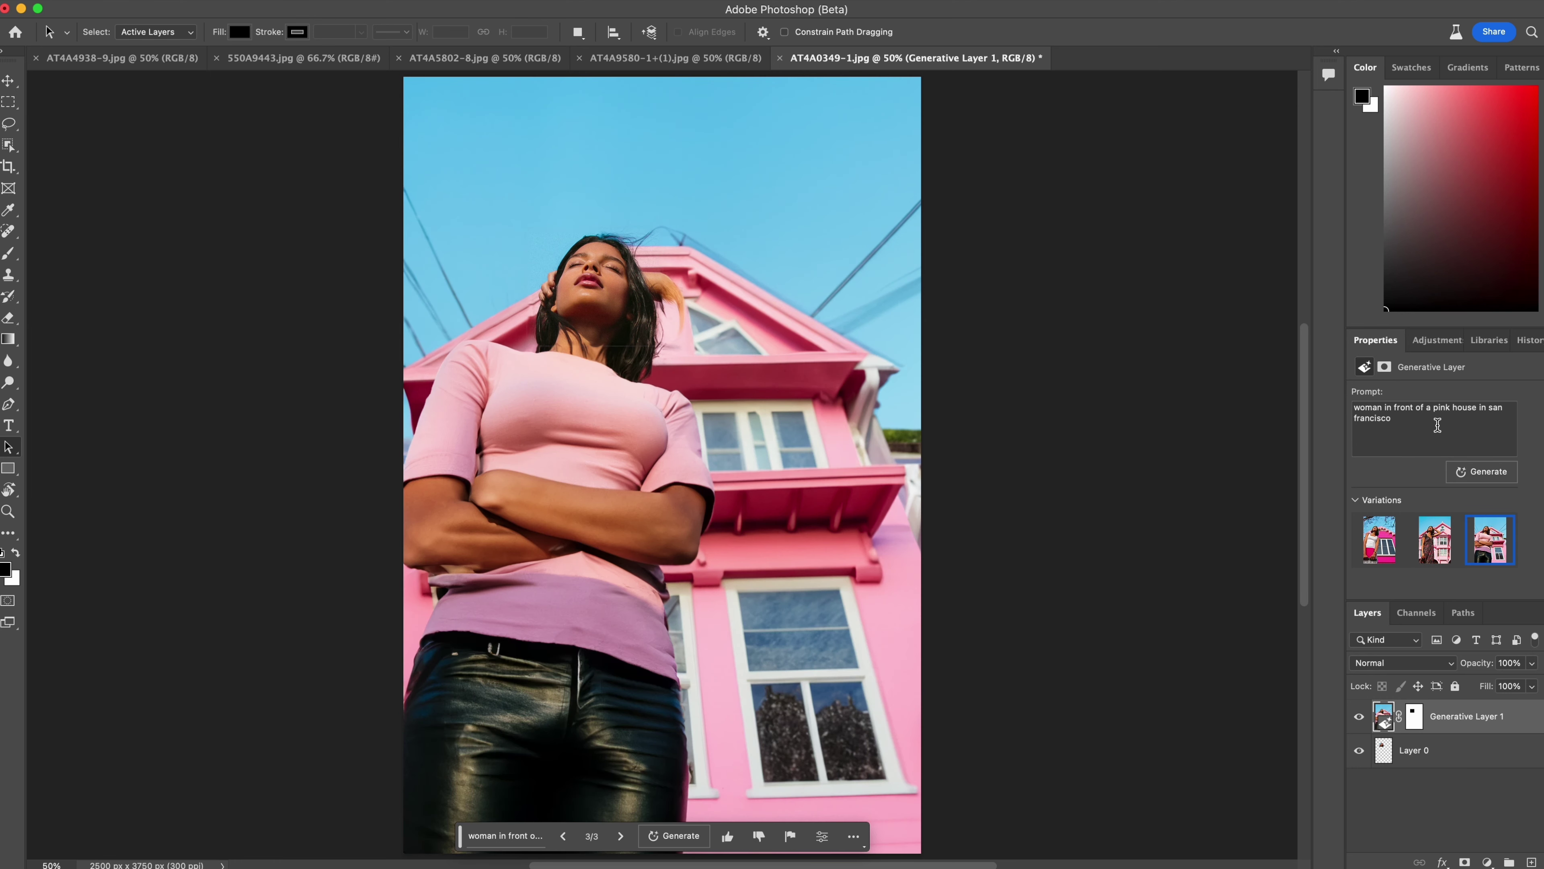
Step: Add "wearing a zara dress" to the pink house prompt, regenerate the layer, and view the second and third variations
key(z)
click(621, 289)
click(580, 285)
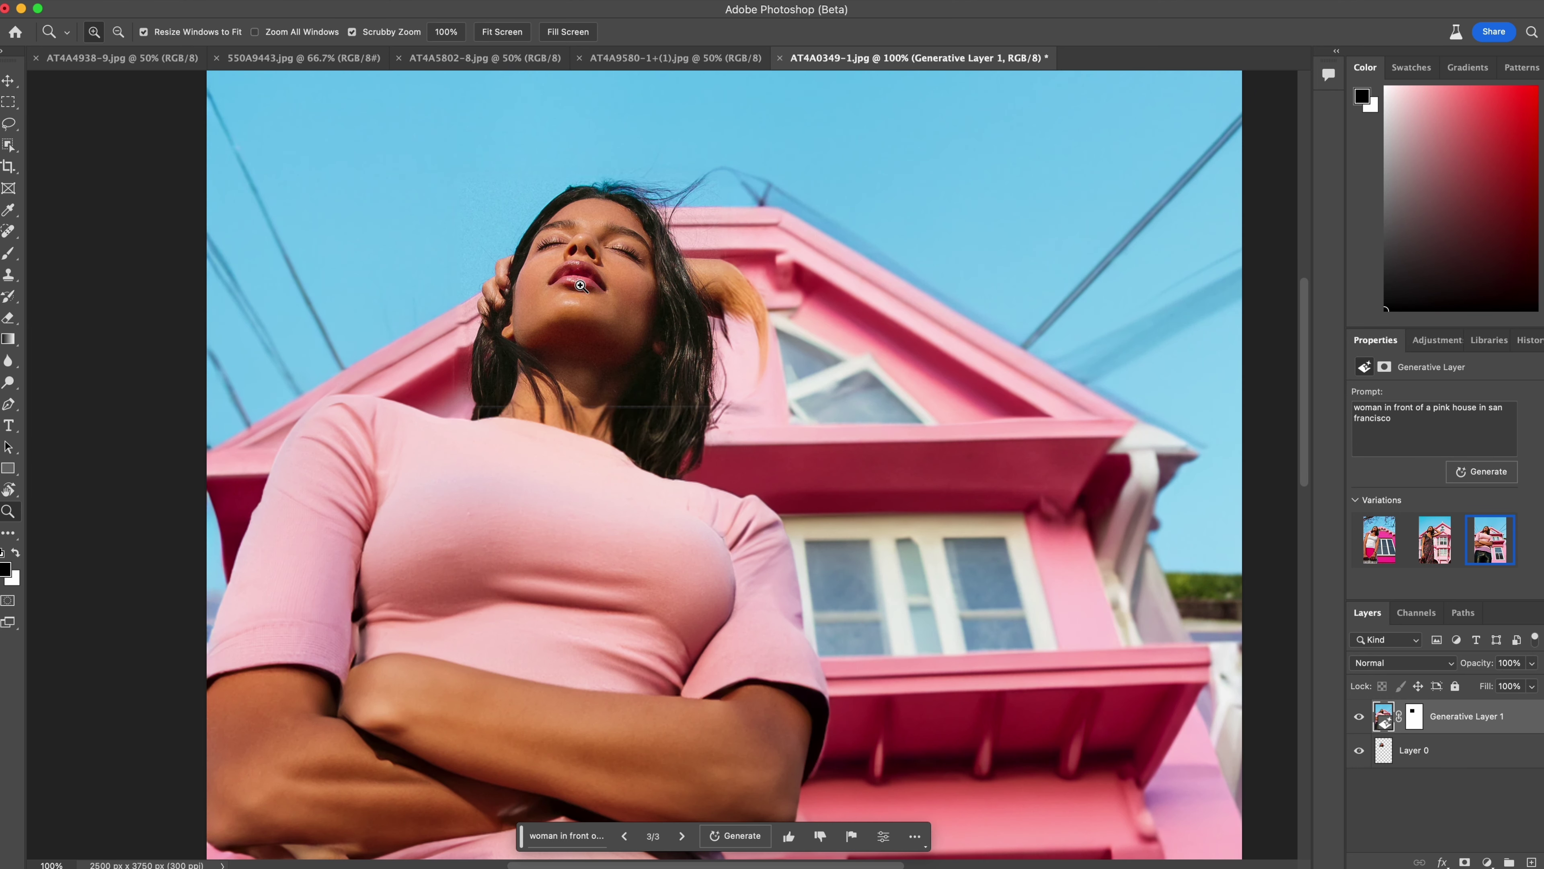
alt+click(580, 285)
drag(580, 286, 679, 521)
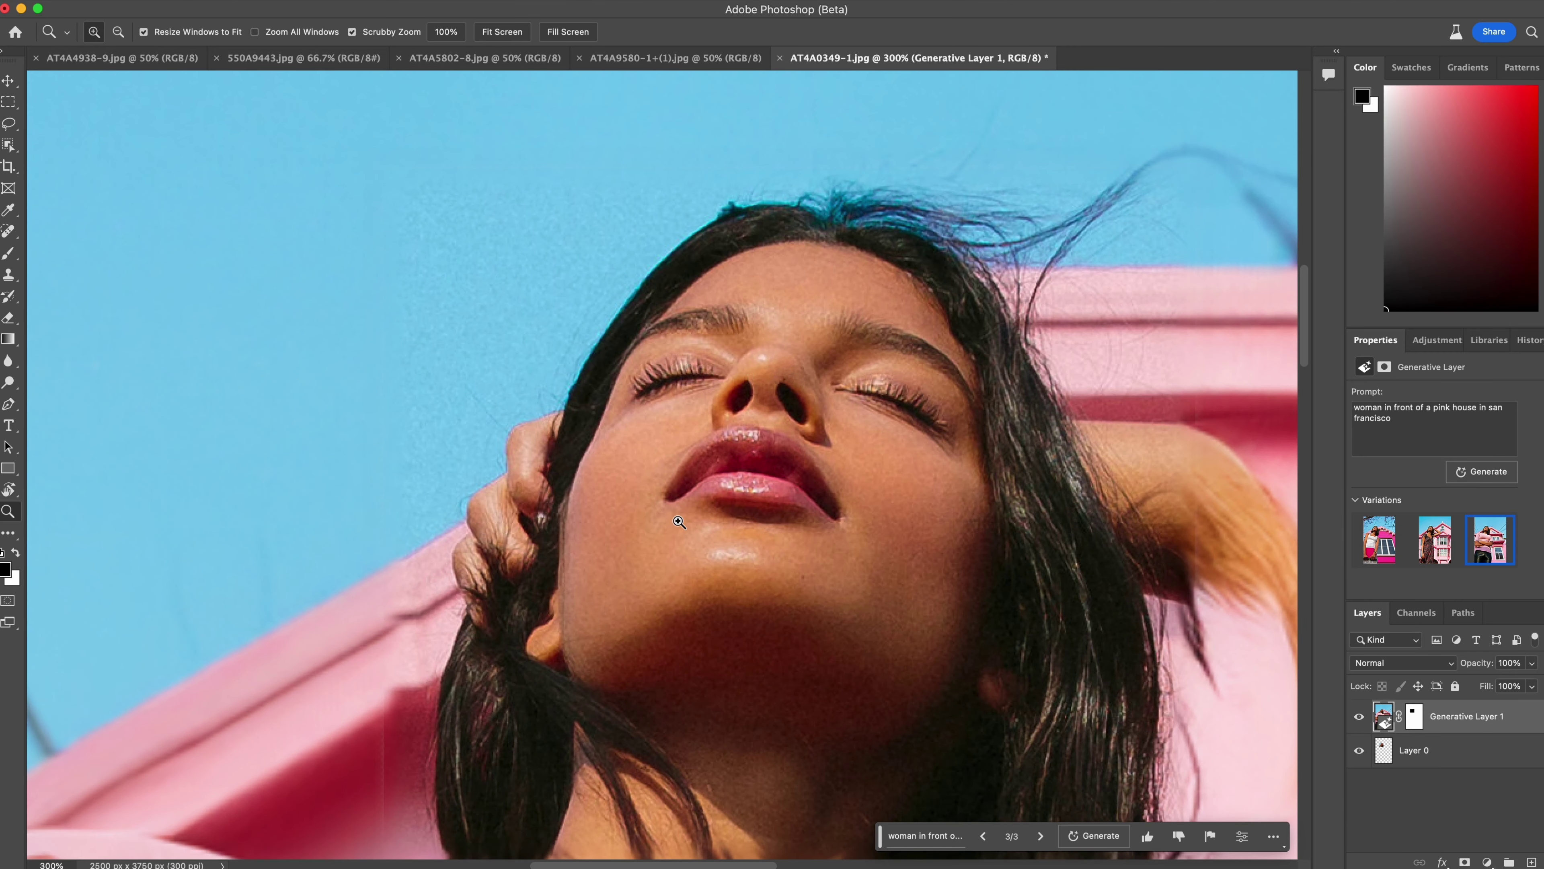
text(wear)
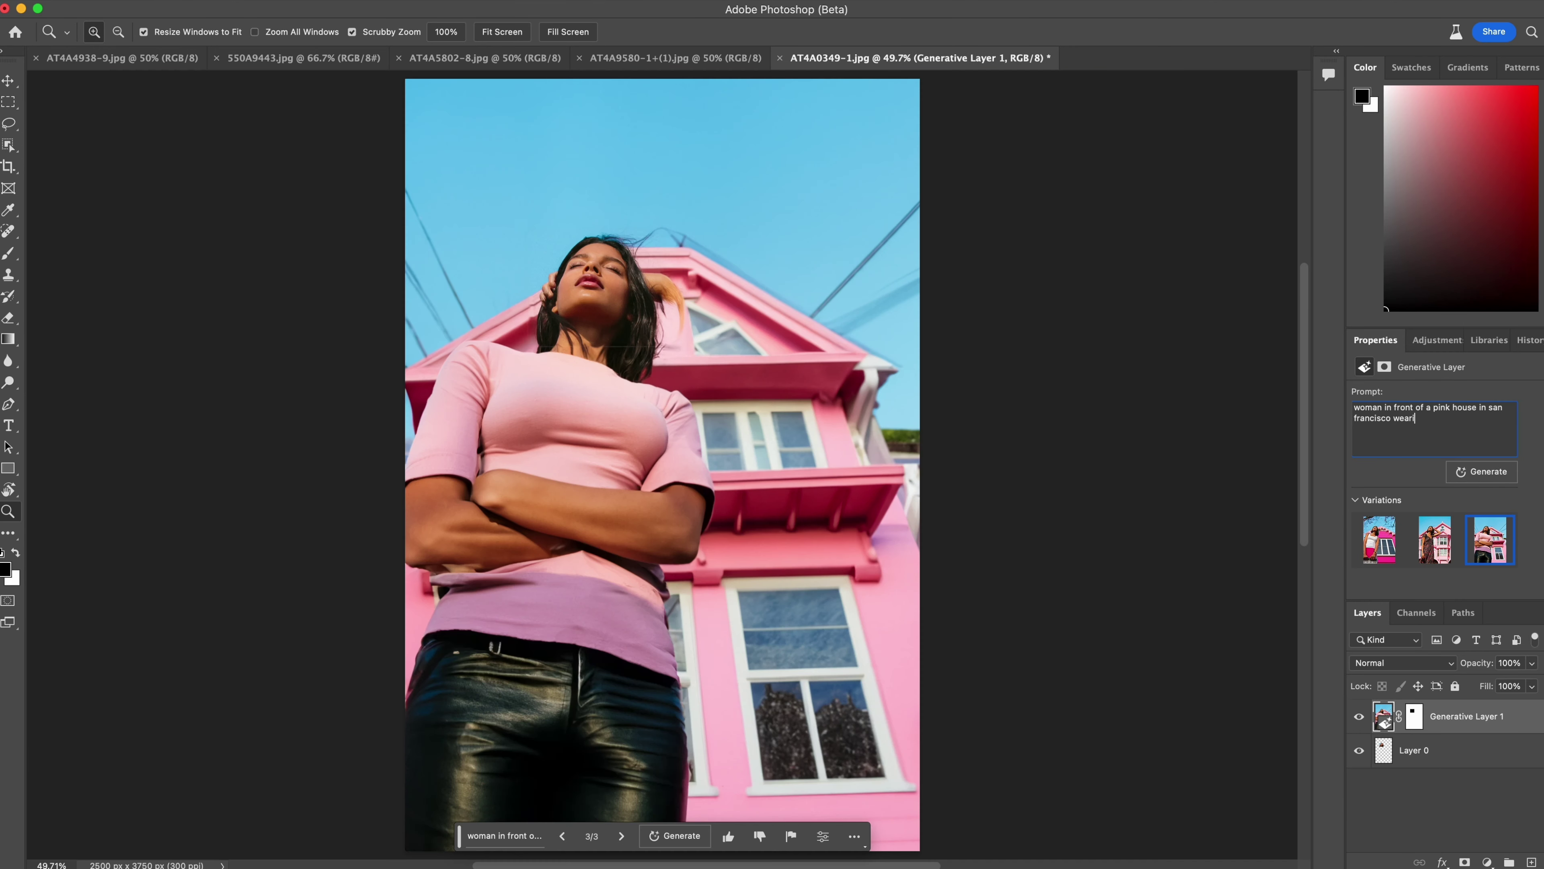
text(ing a zara dress)
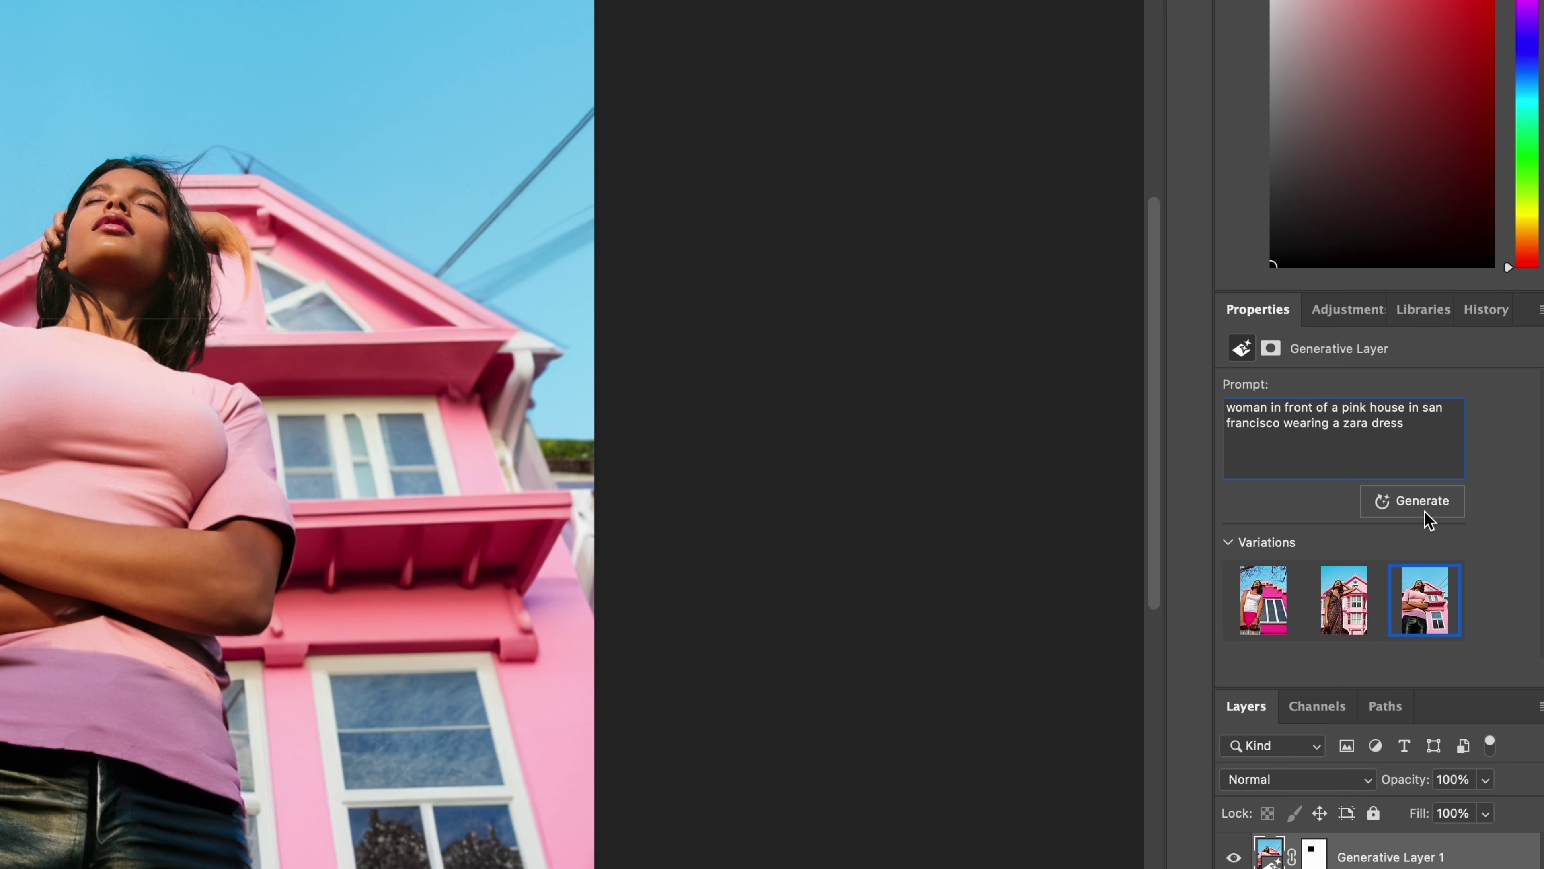
click(1472, 471)
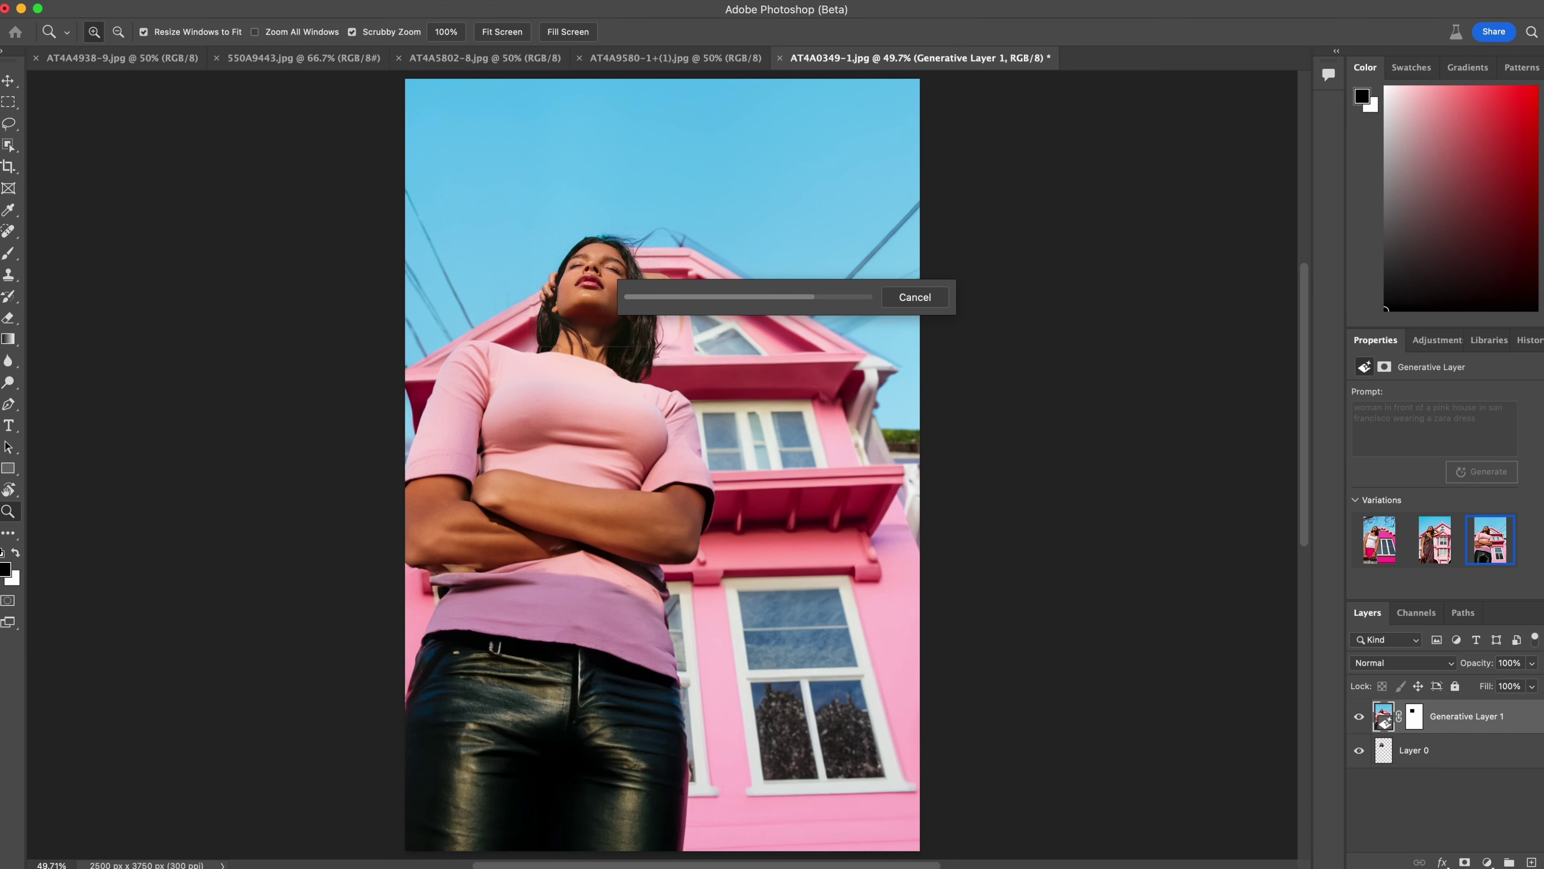
click(1423, 544)
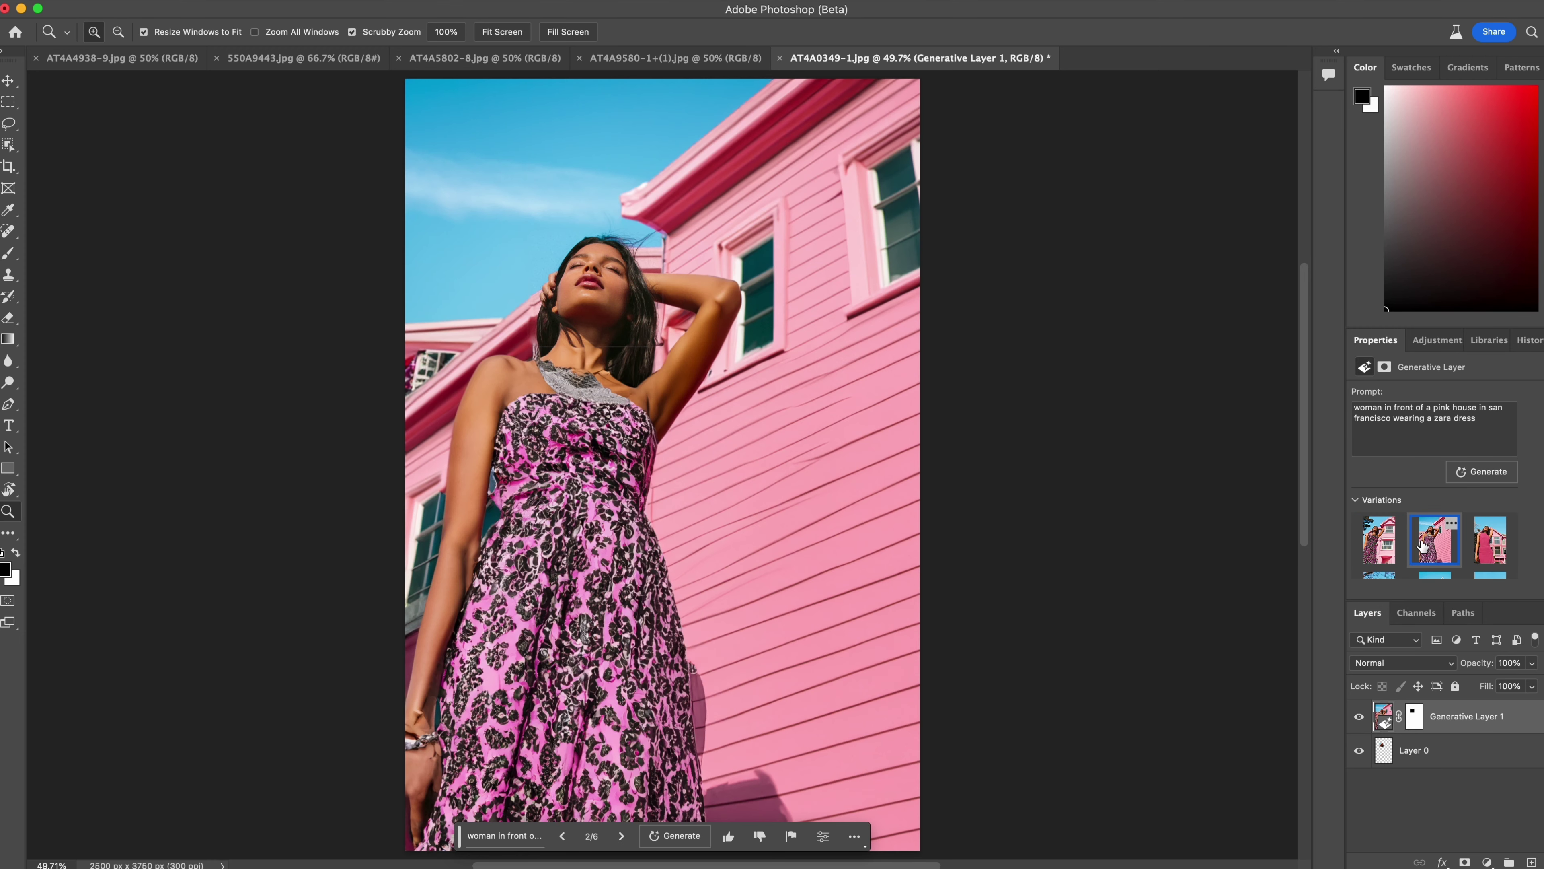
click(1478, 541)
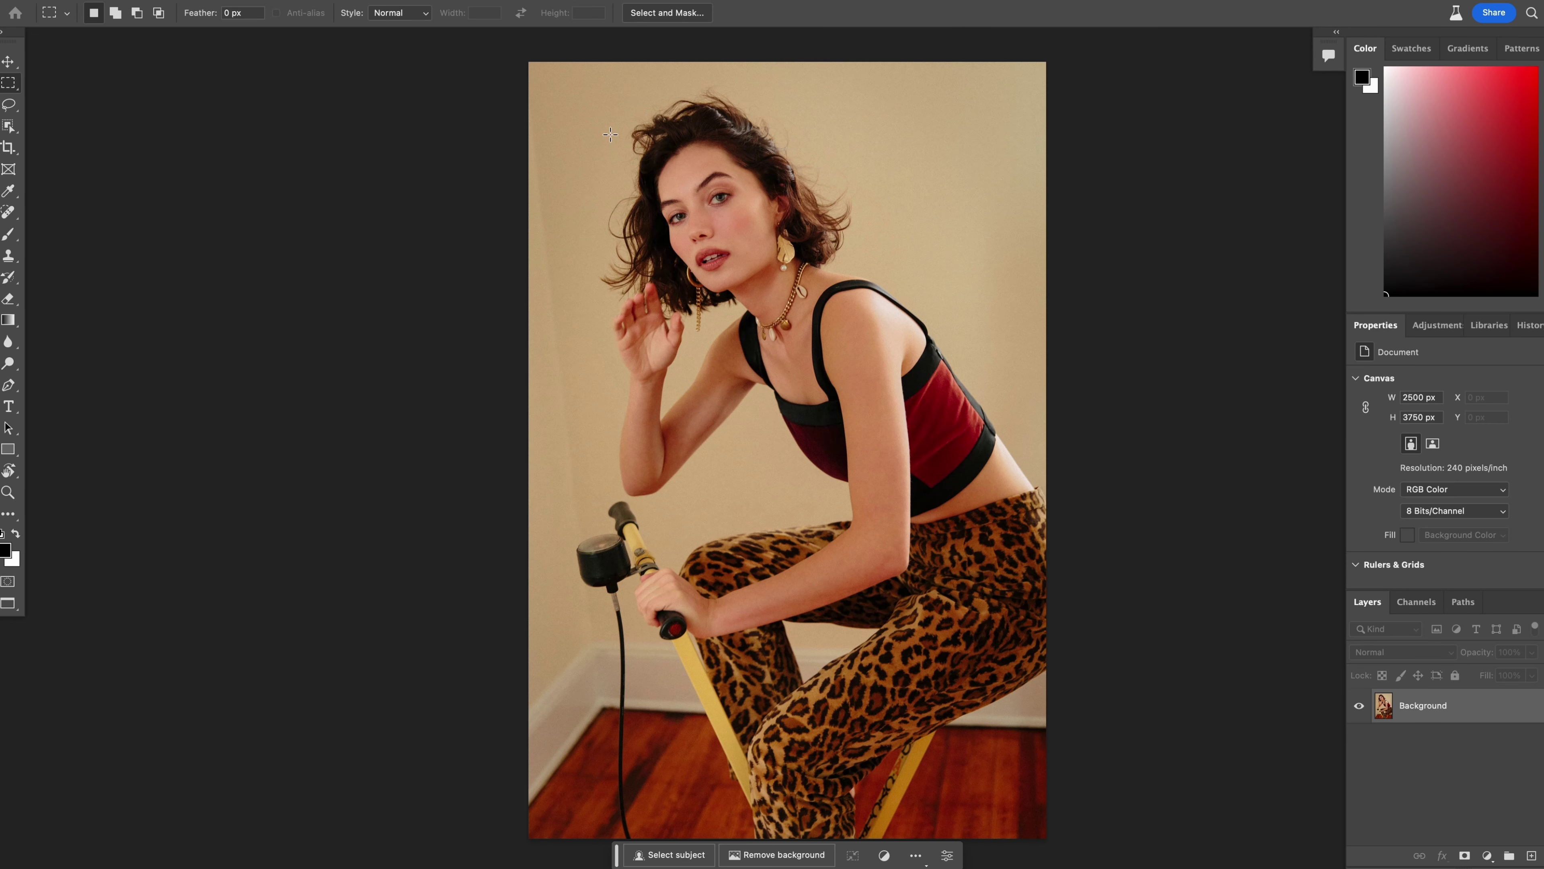
Step: Keep only the head of the woman in leopard-print trousers, generate the rest from "woman riding a bike inside", and view the second and third variations
drag(610, 134, 842, 259)
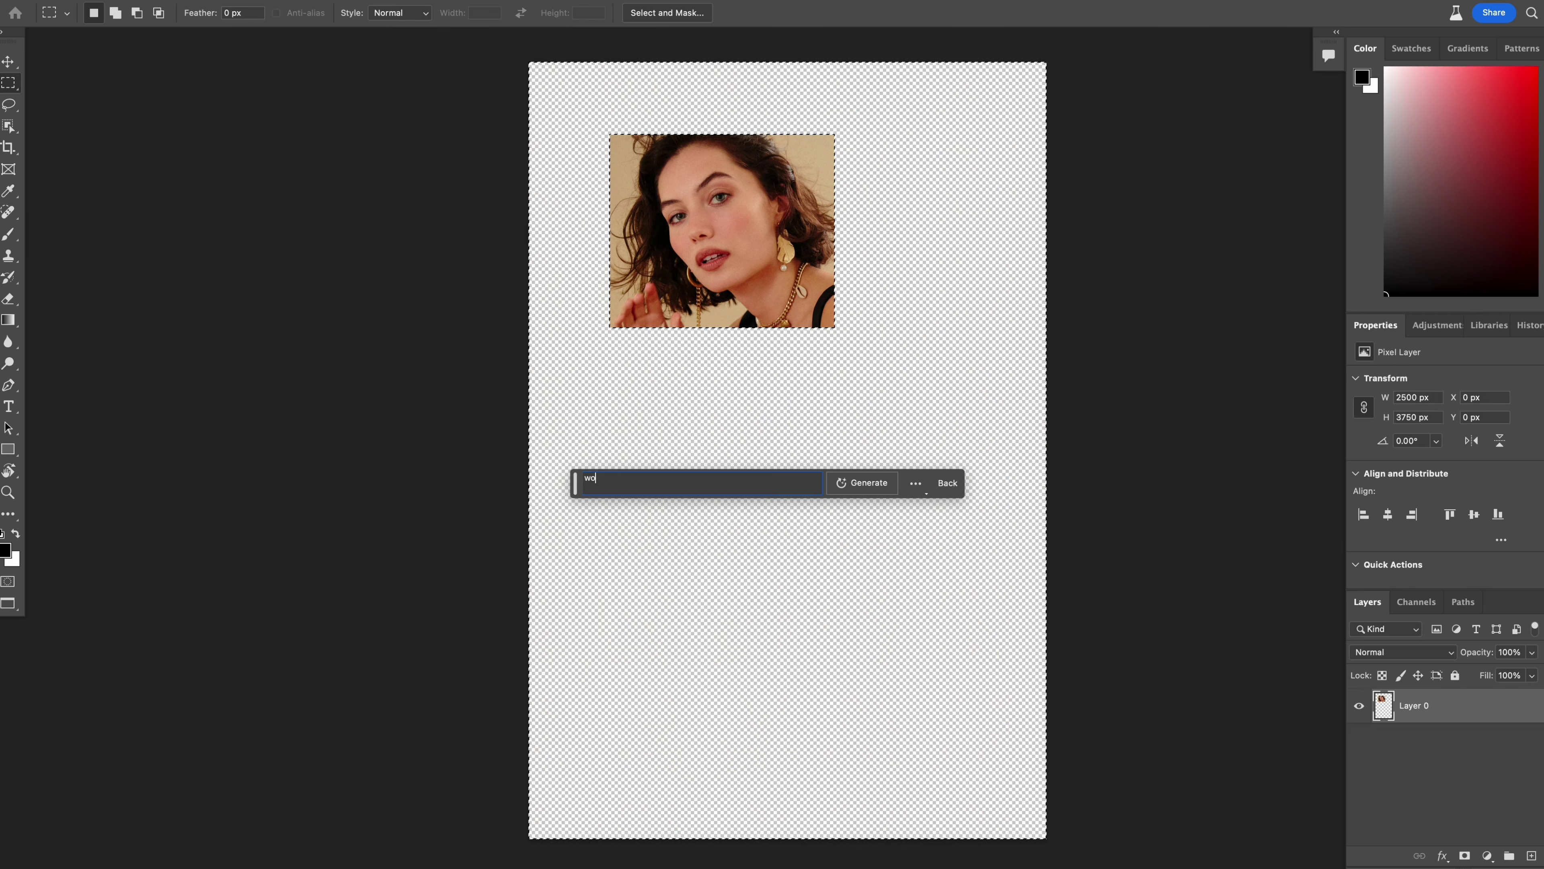
text(man riding a bike inside)
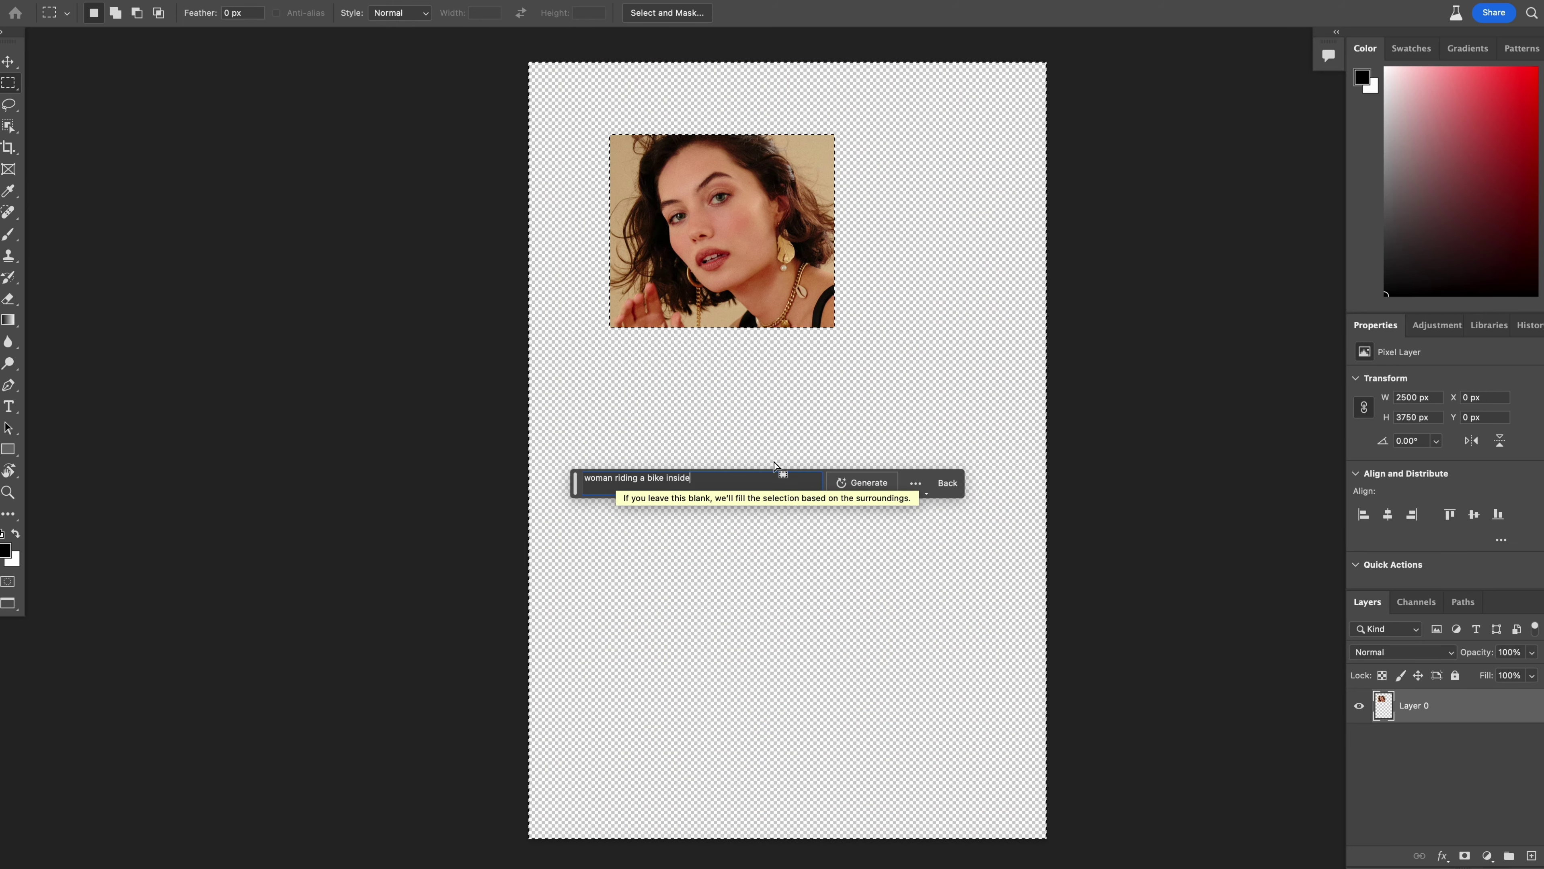
key(Return)
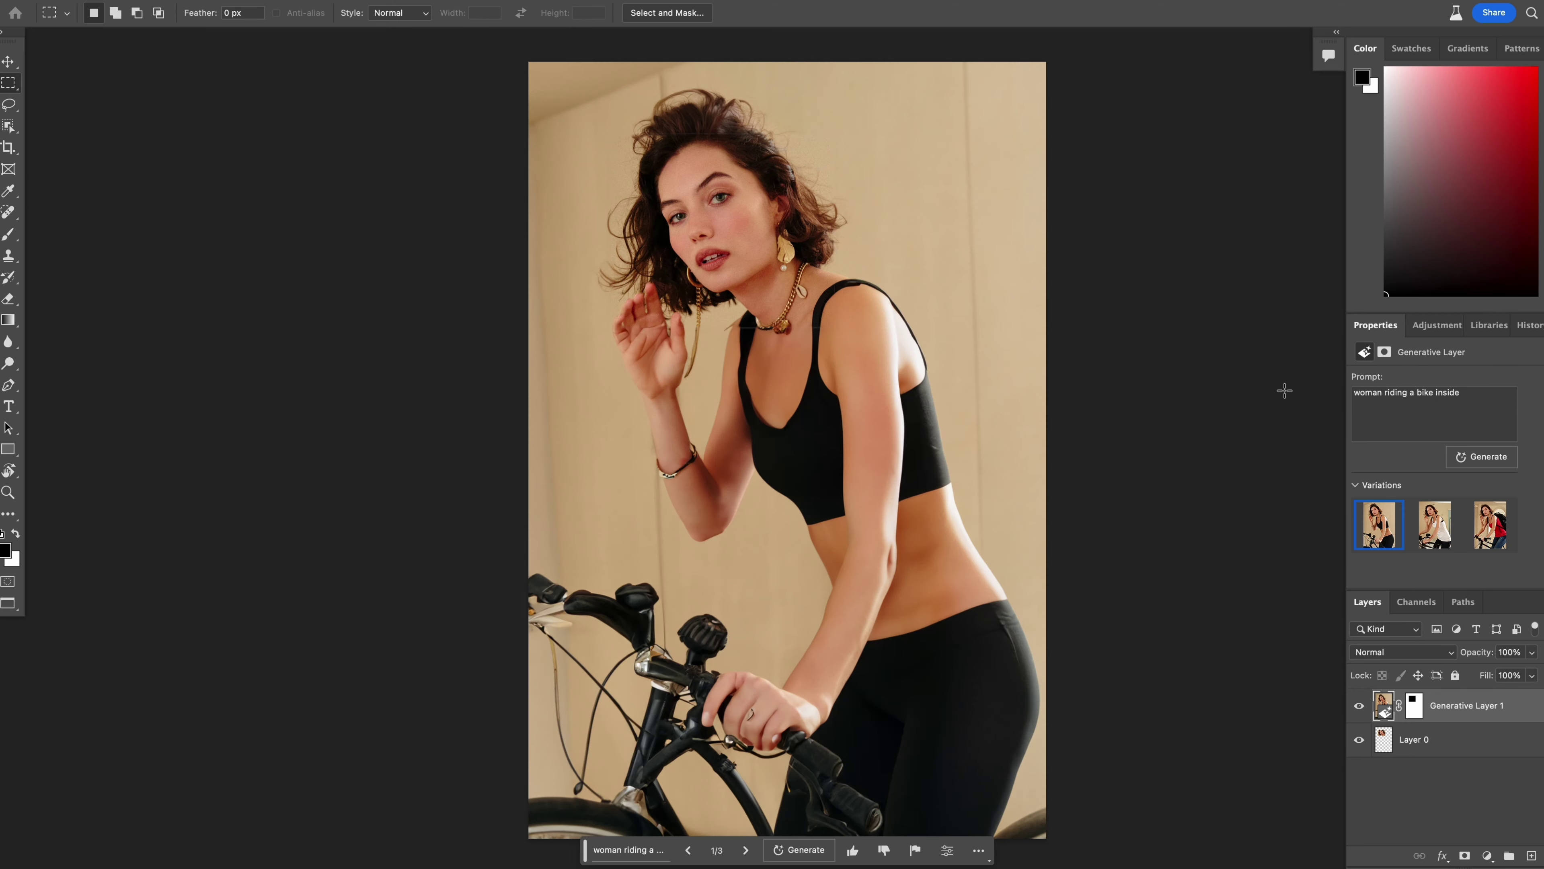
click(1434, 534)
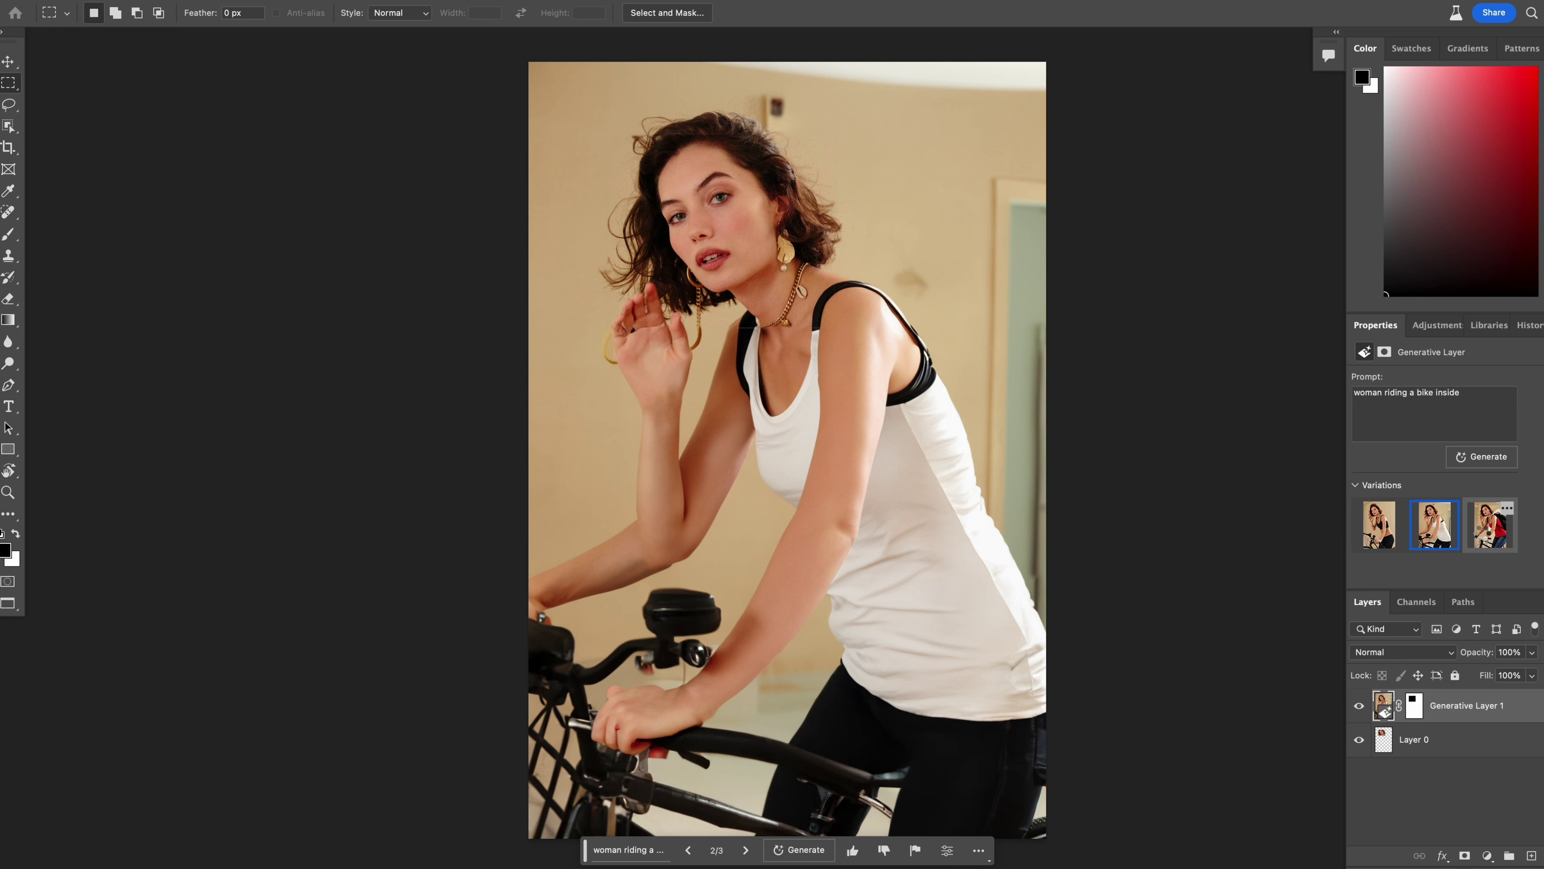
click(1484, 539)
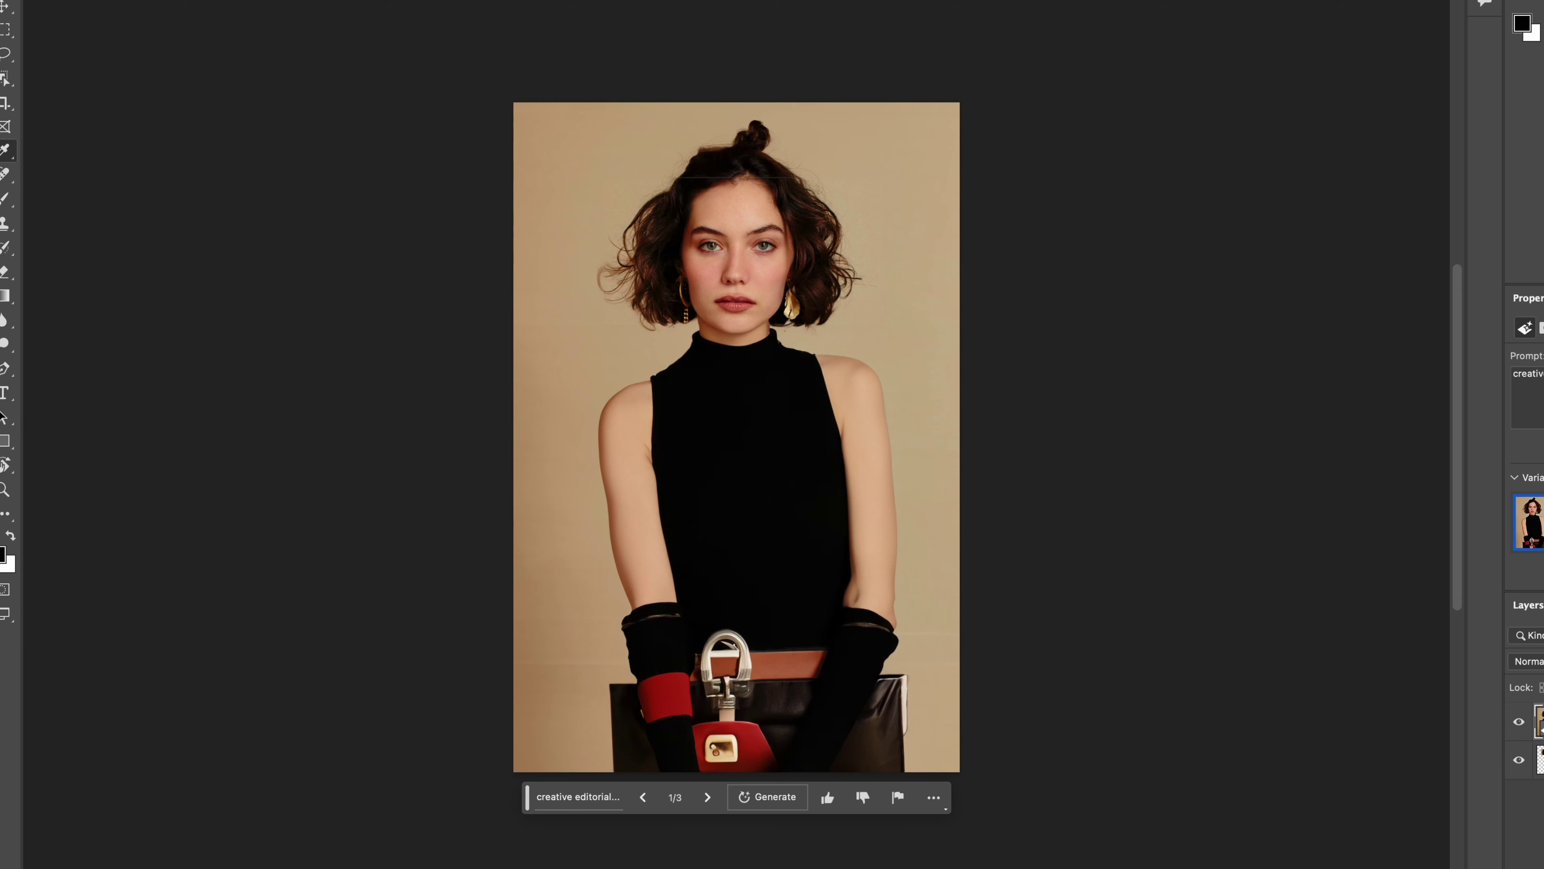
Step: View the second and third variations of the portrait generated from the "creative editorial" prompt
click(707, 797)
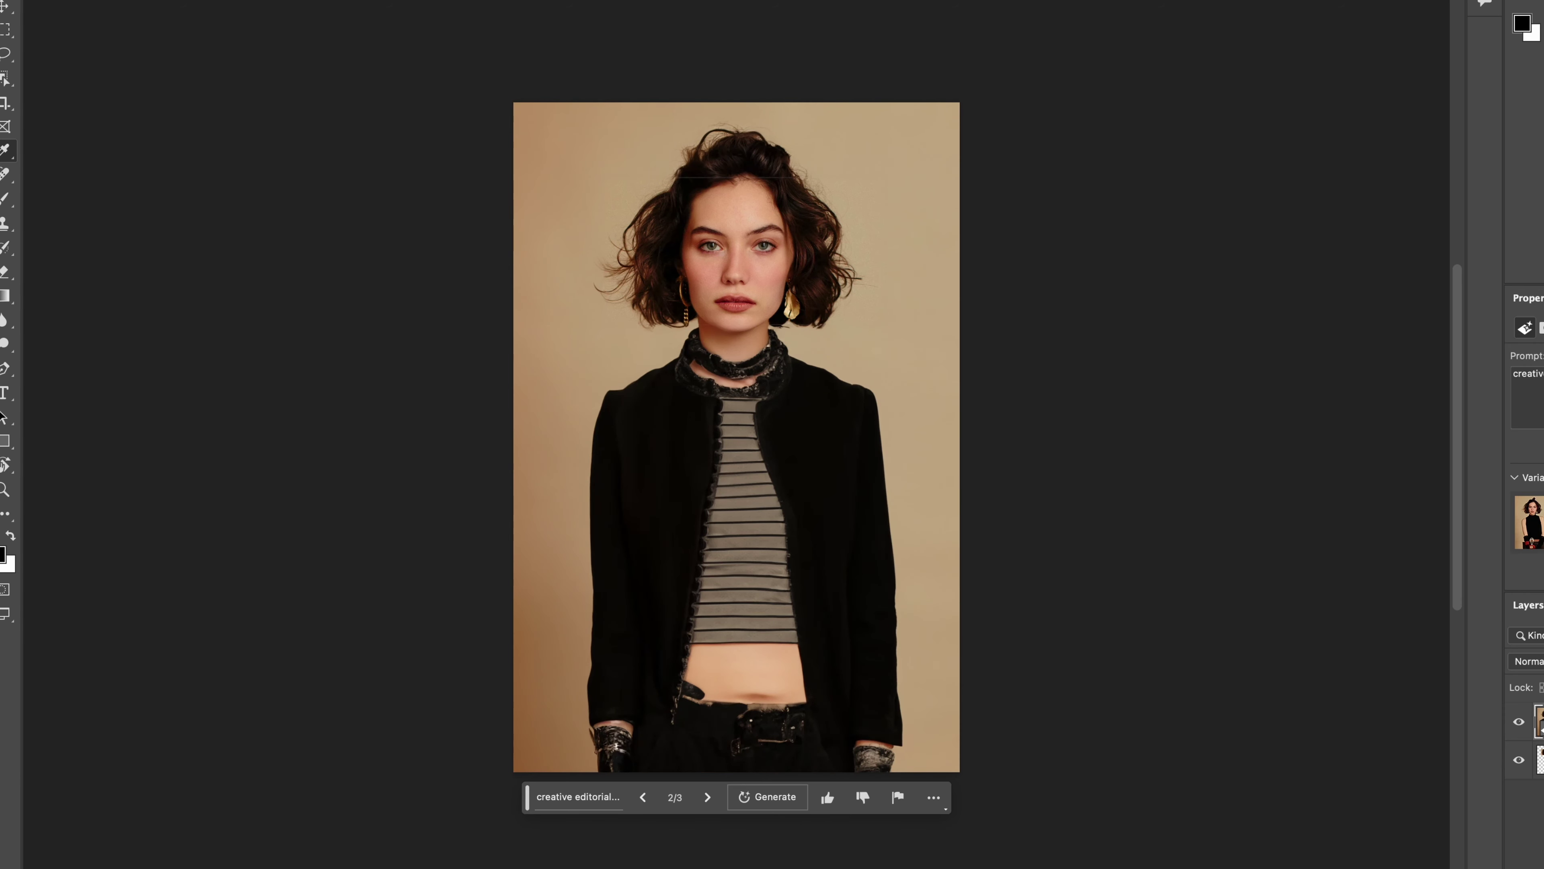
click(707, 797)
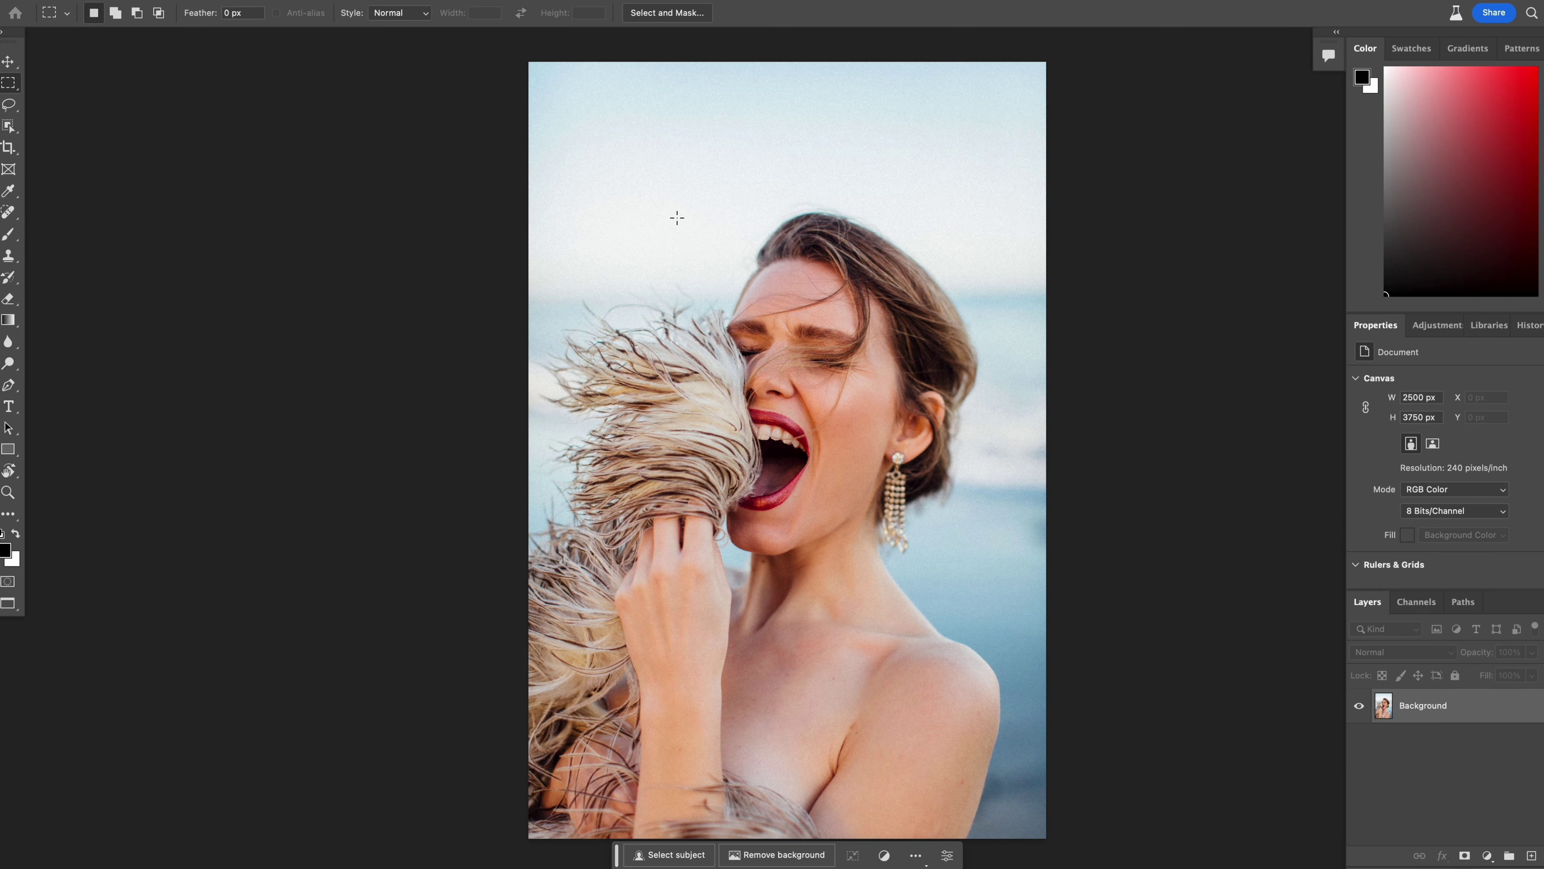
Step: Keep only the screaming woman's face in AT4A9923-1.jpg, generate the rest from "fabulous woman screaming", and view the second and third variations
drag(661, 200, 857, 426)
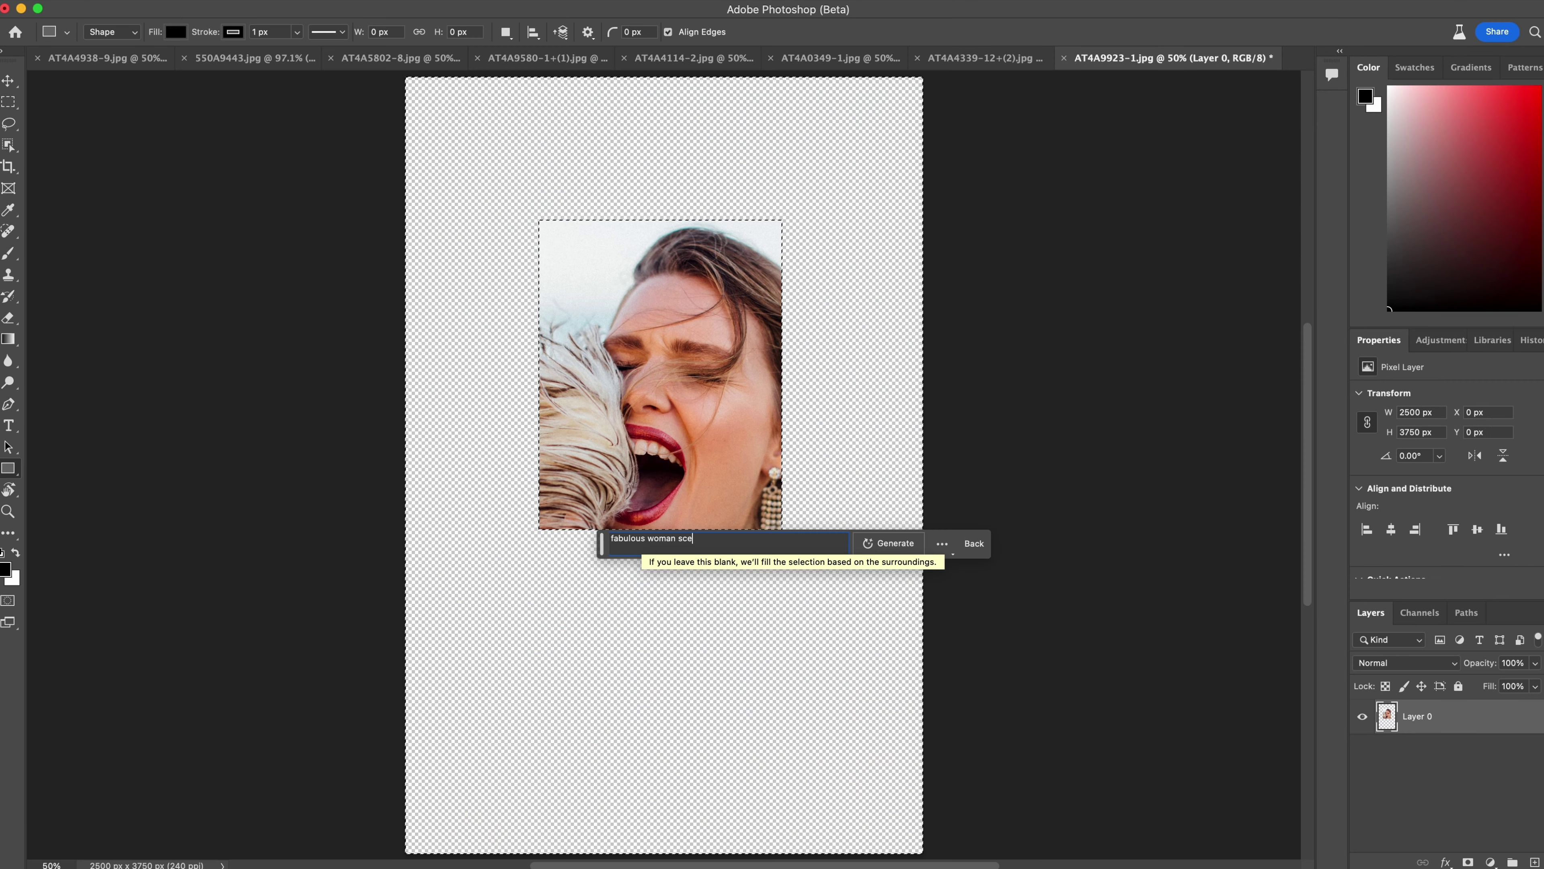
text(reaming)
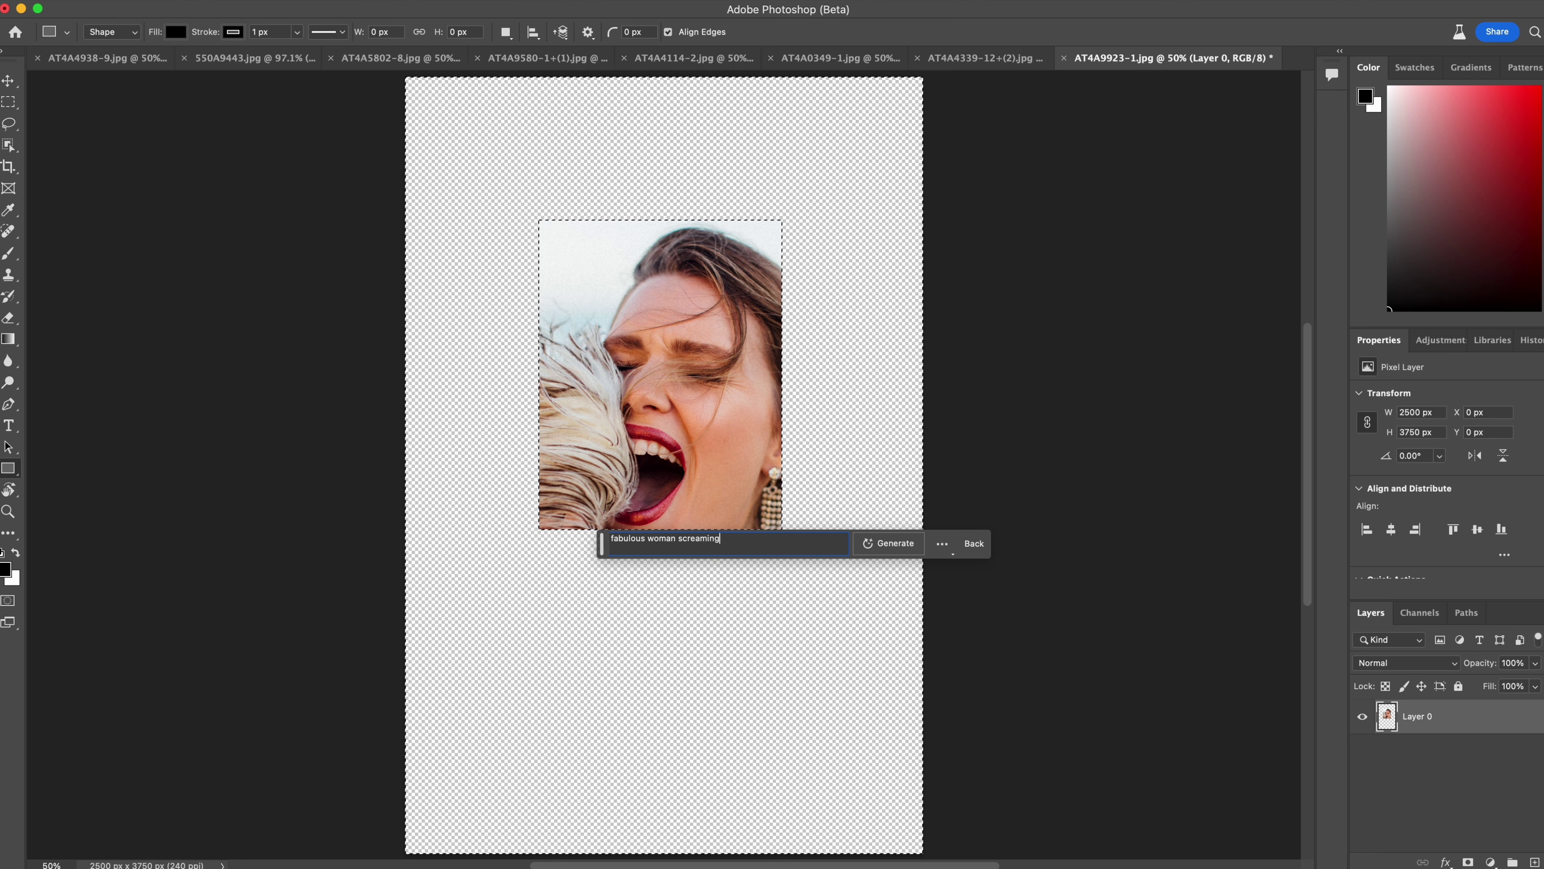
key(Return)
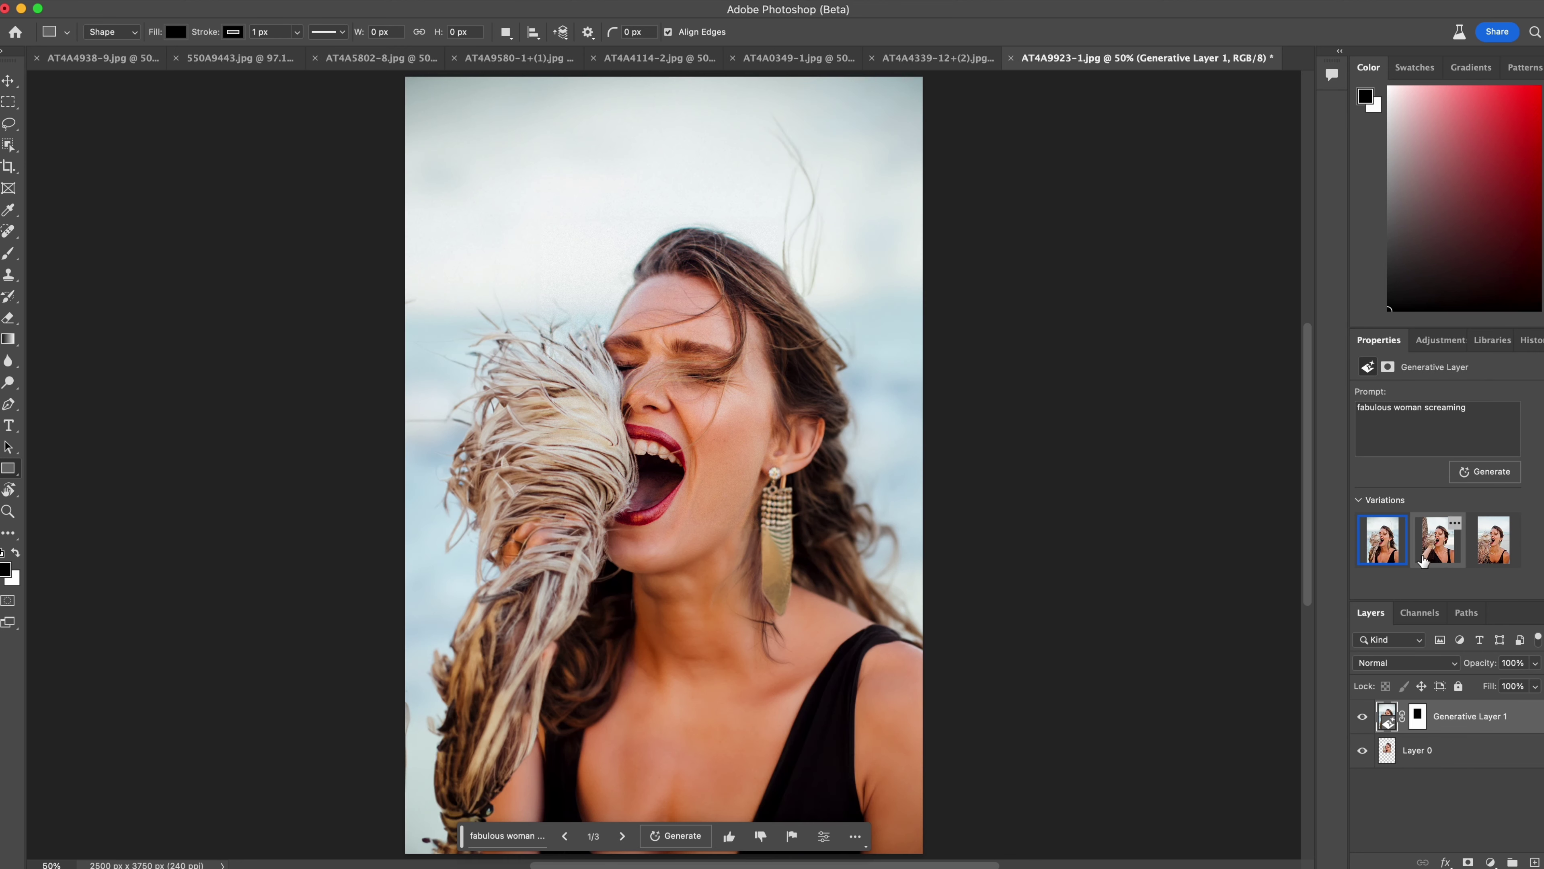
click(1438, 555)
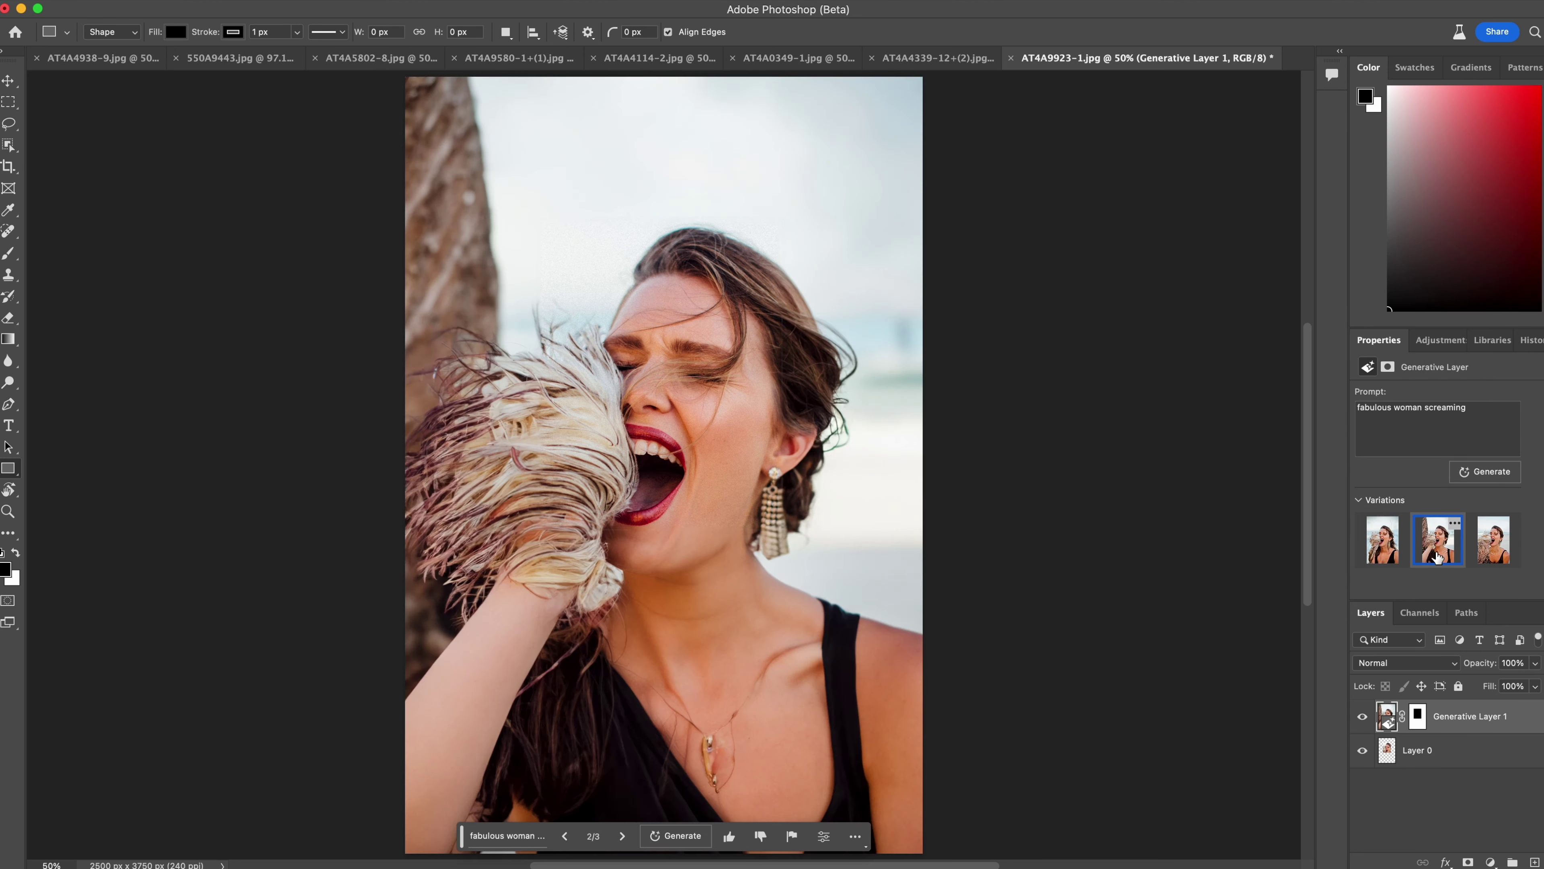
click(1484, 557)
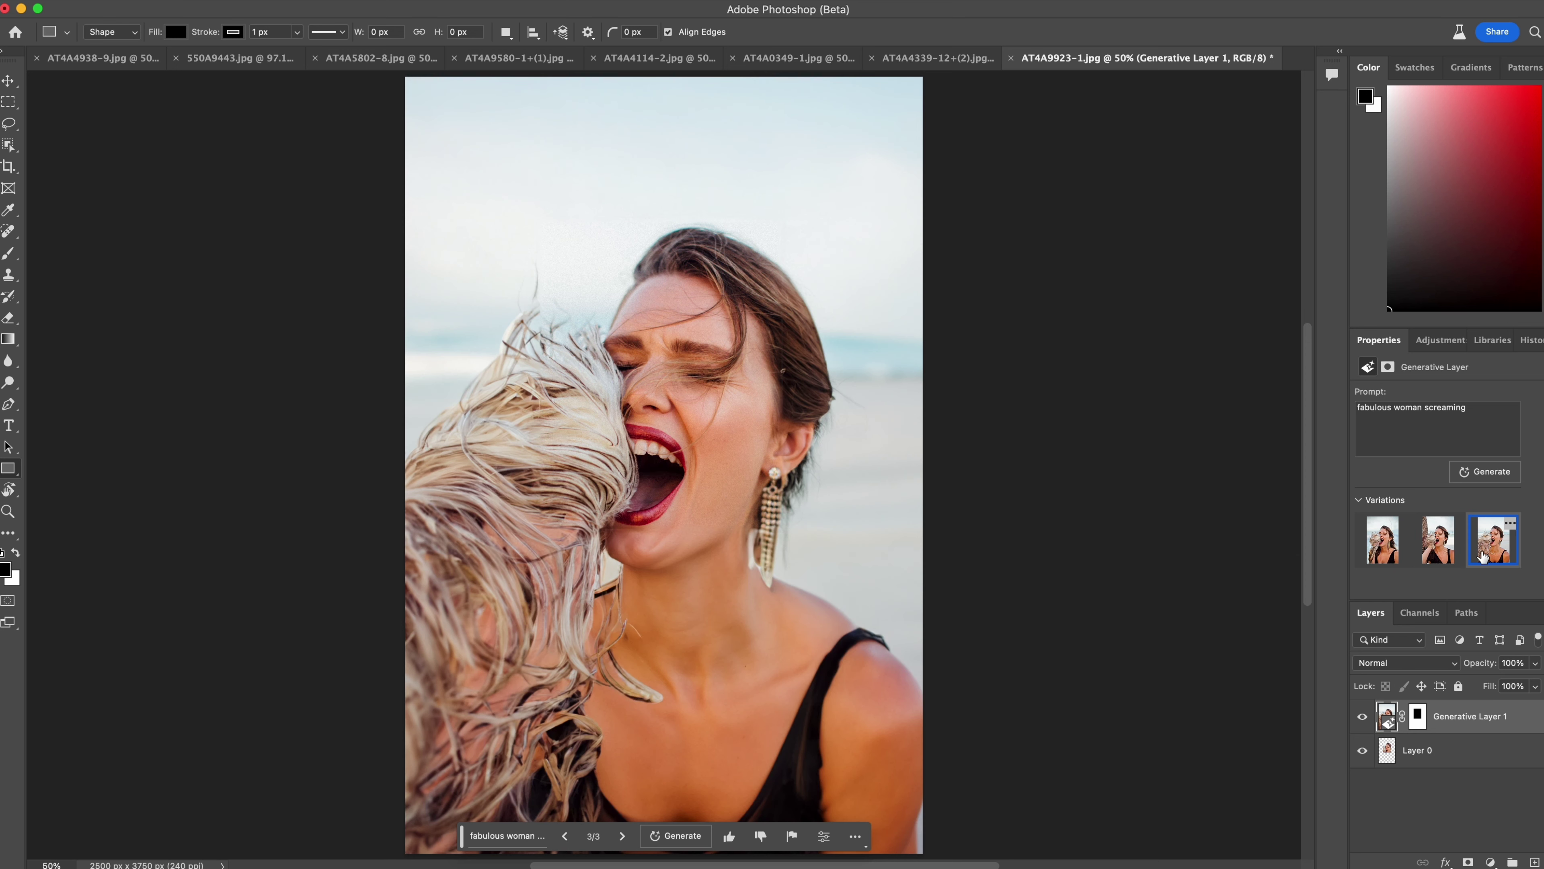
Step: Add "into a feather boa" to the screaming woman's prompt, regenerate the layer, and view the second and third variations
click(1484, 420)
text(into a feather boa)
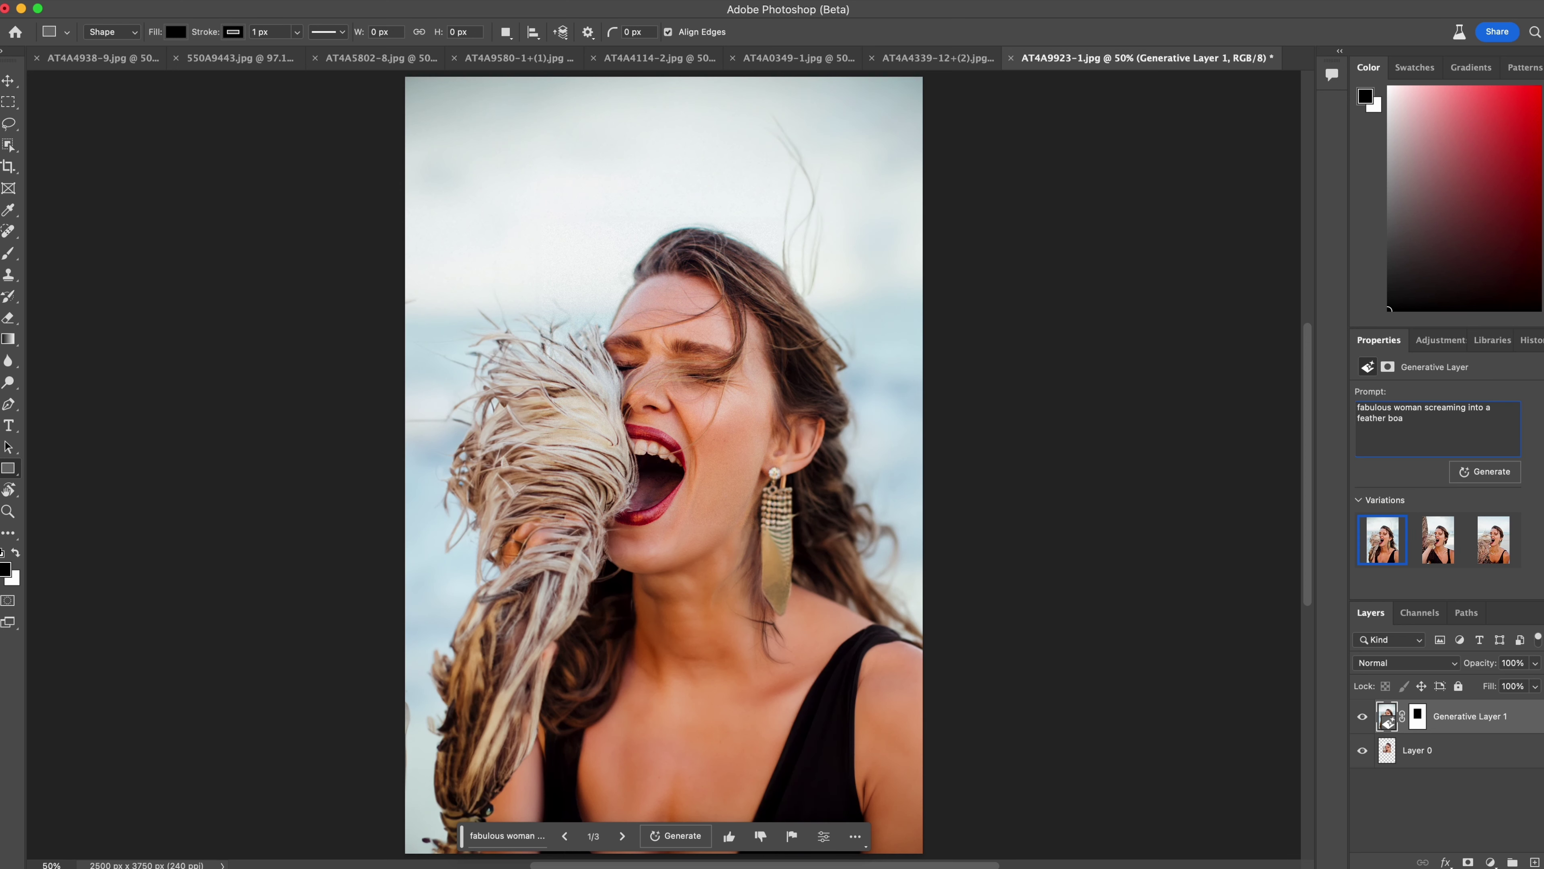
key(Return)
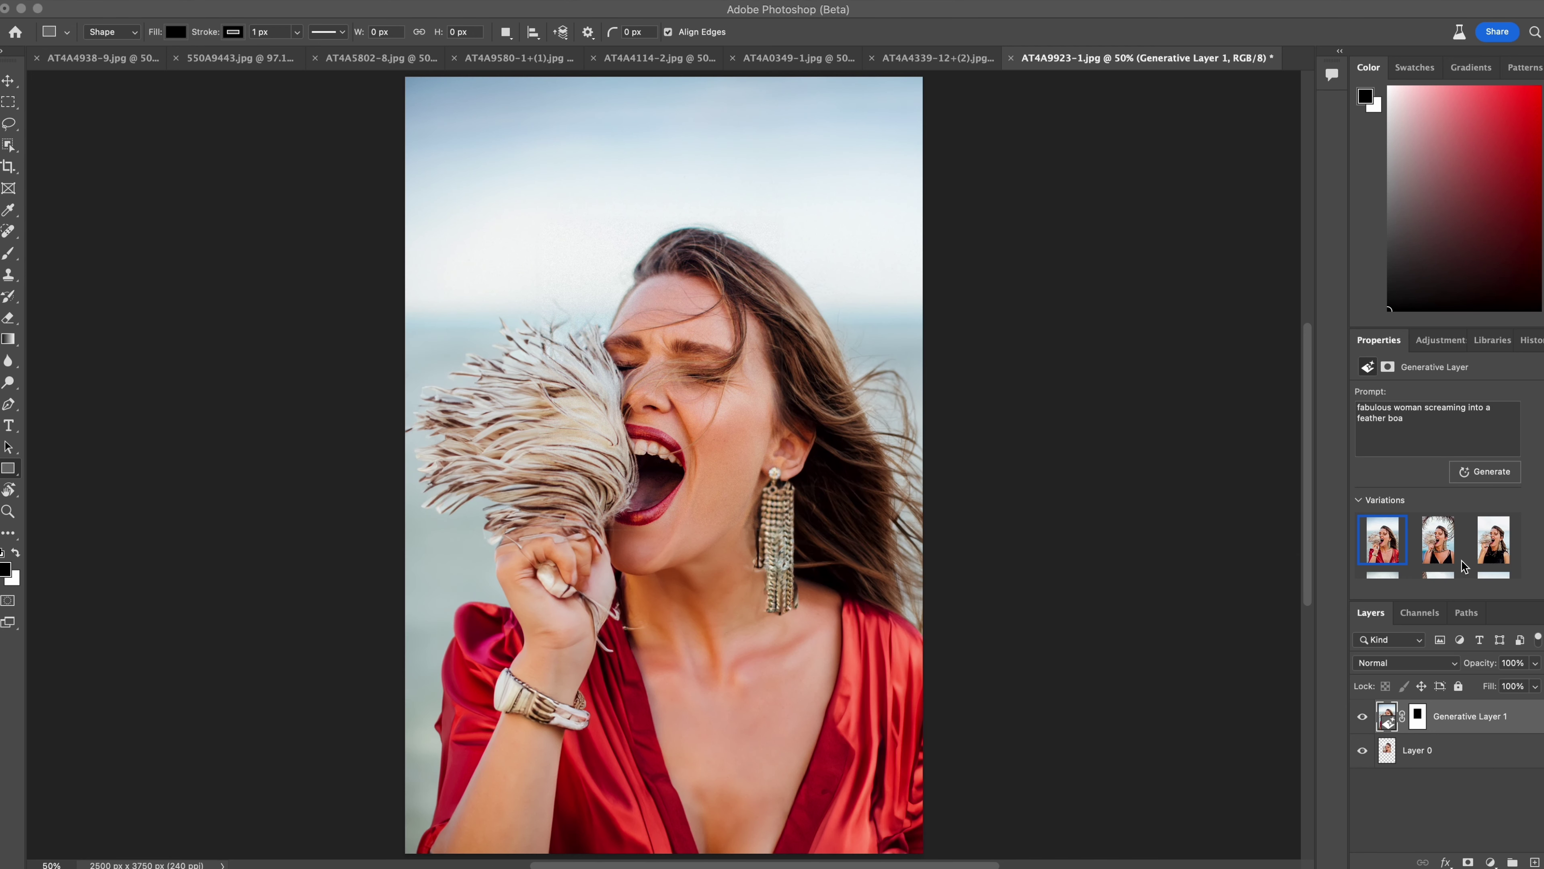
click(1454, 557)
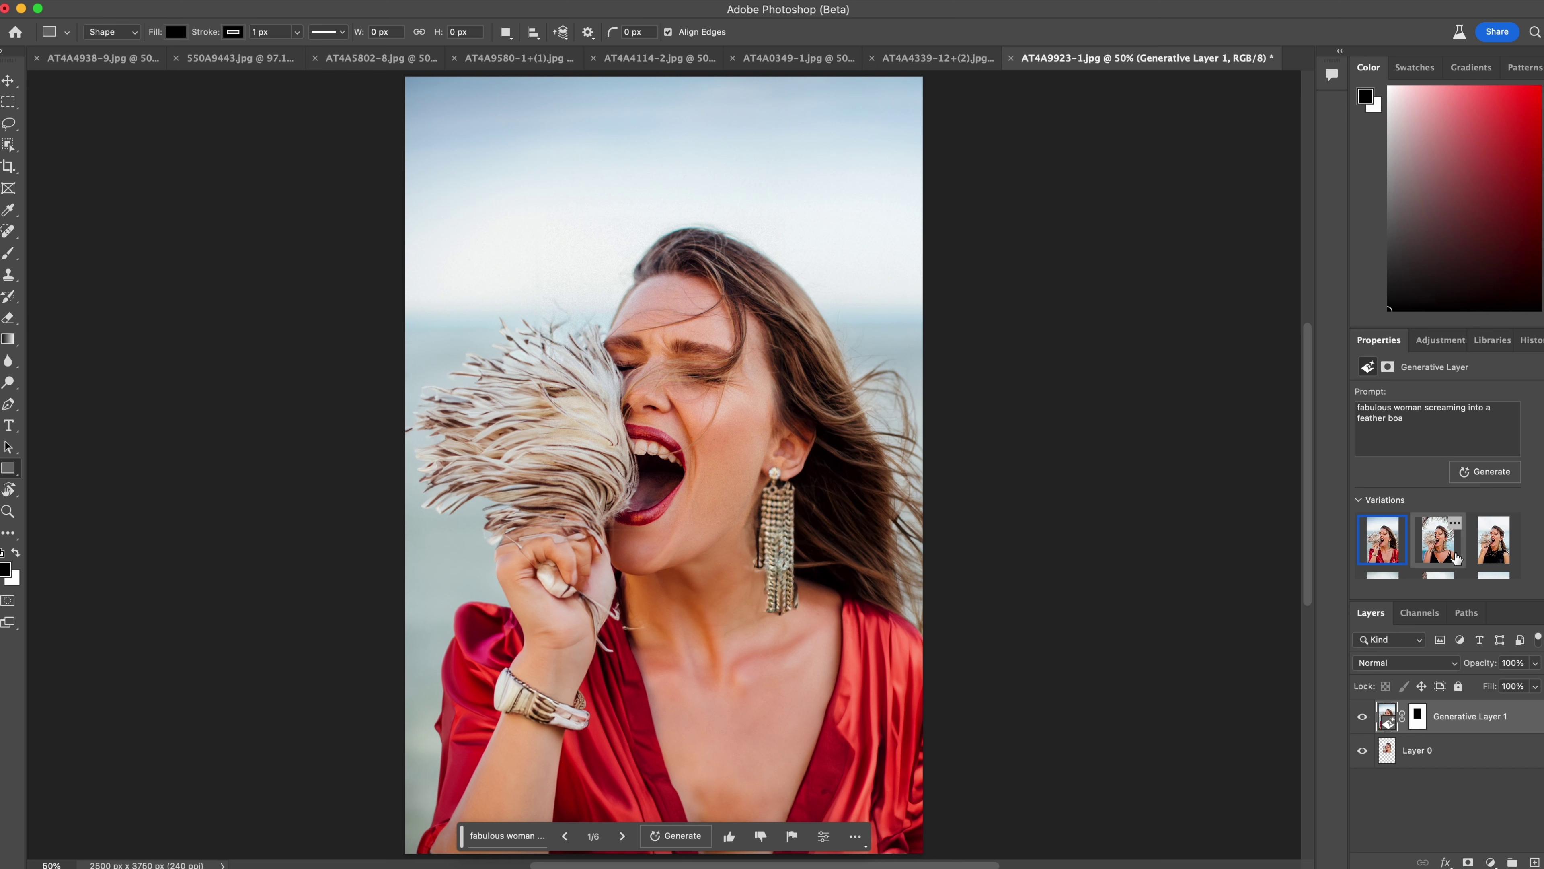
click(1452, 559)
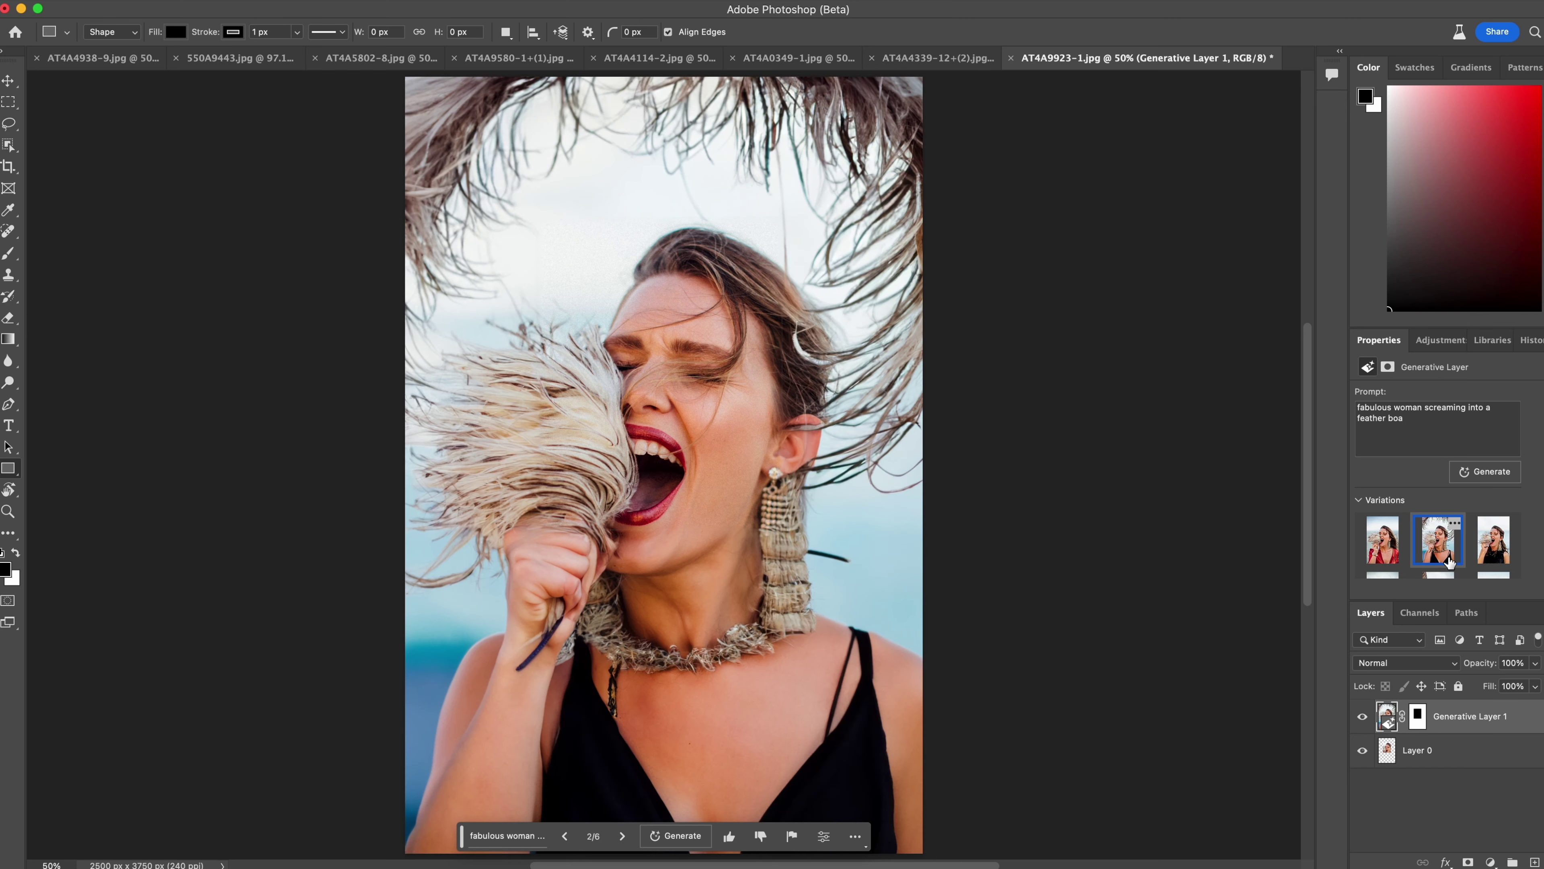
click(1499, 559)
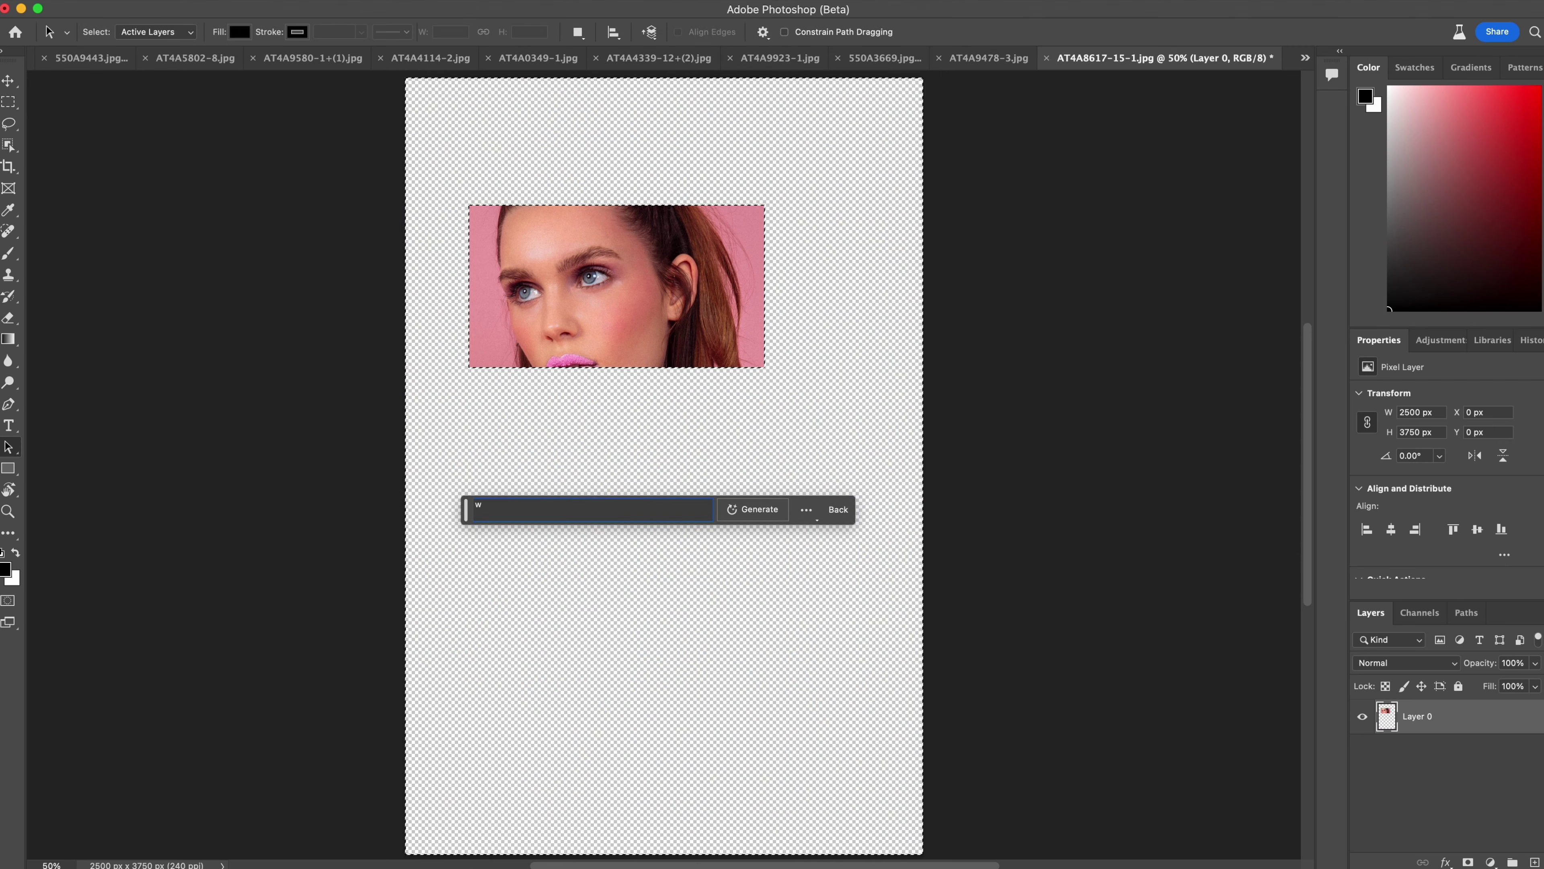
Step: Generate the rest of the pink-background portrait from the prompt "woman wearing candy" and view the second and third variations
text(woman wearing candy)
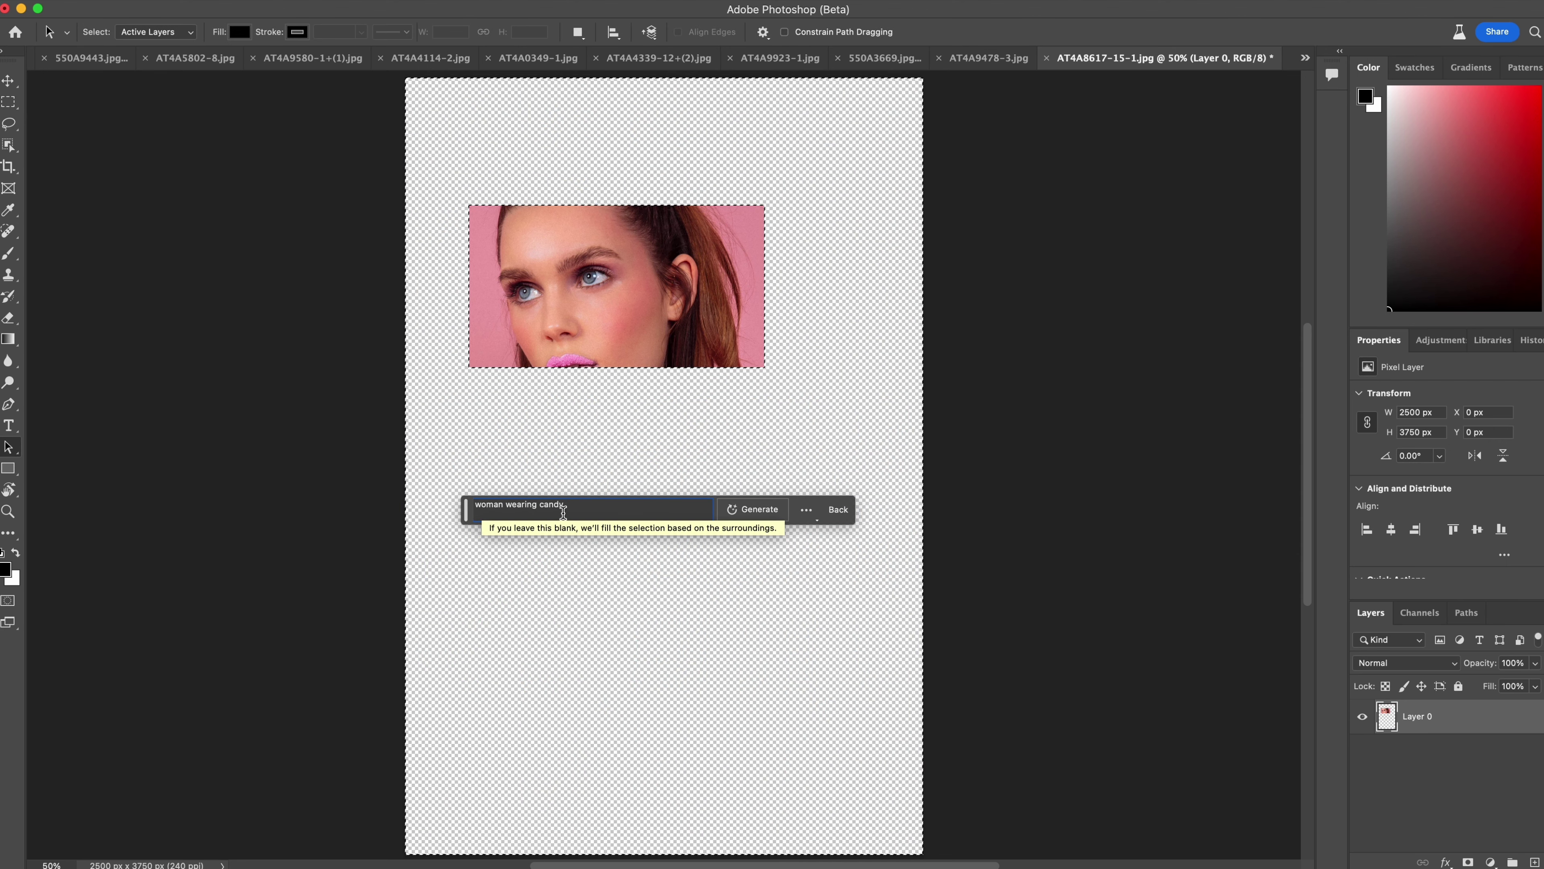
key(Return)
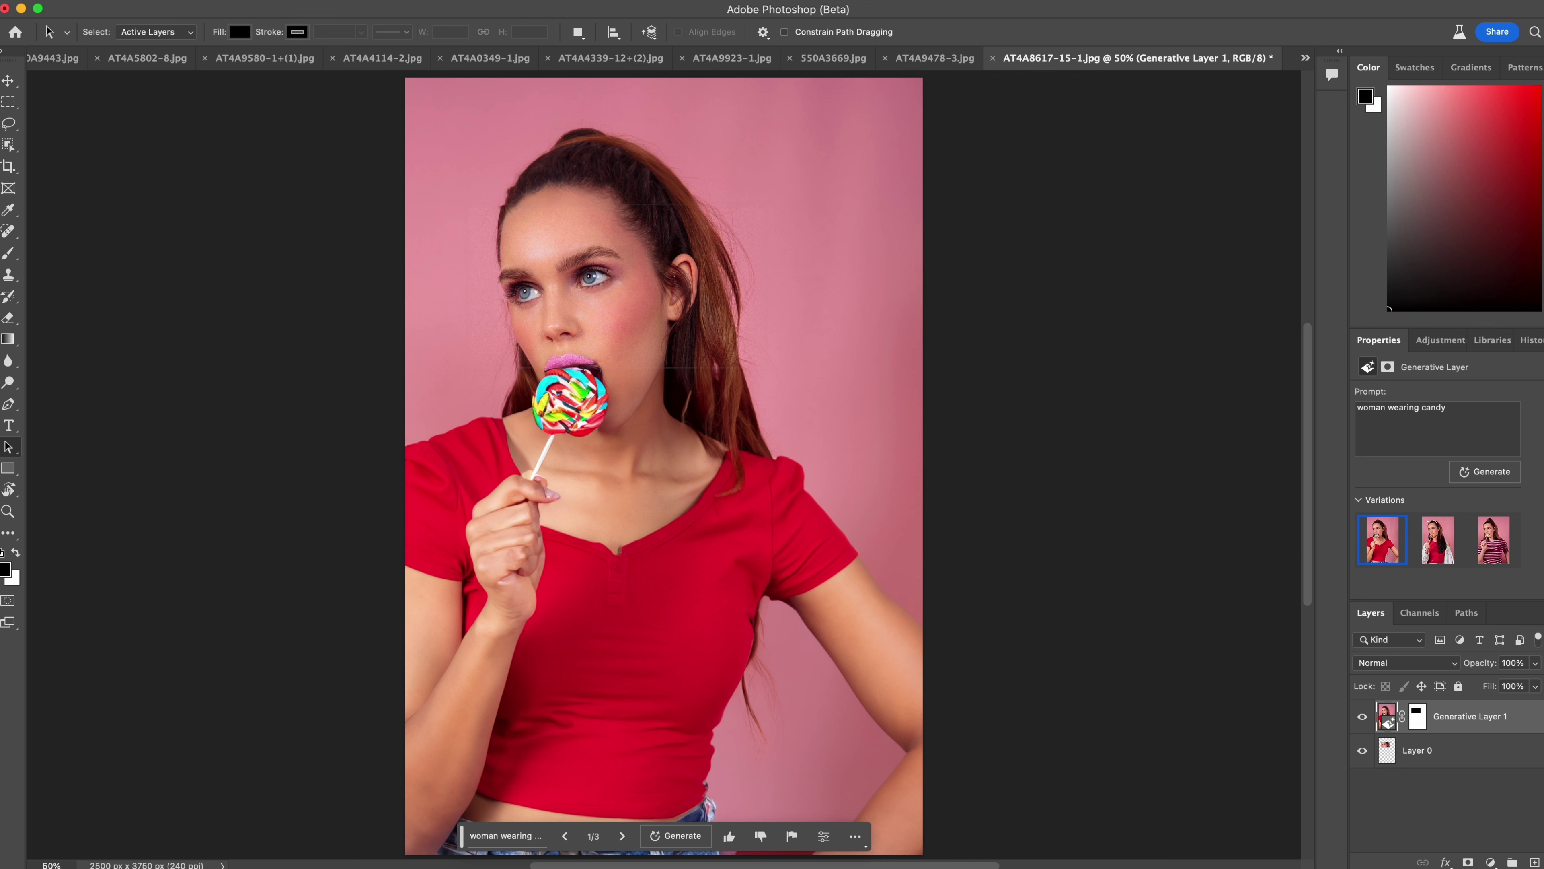
click(1441, 537)
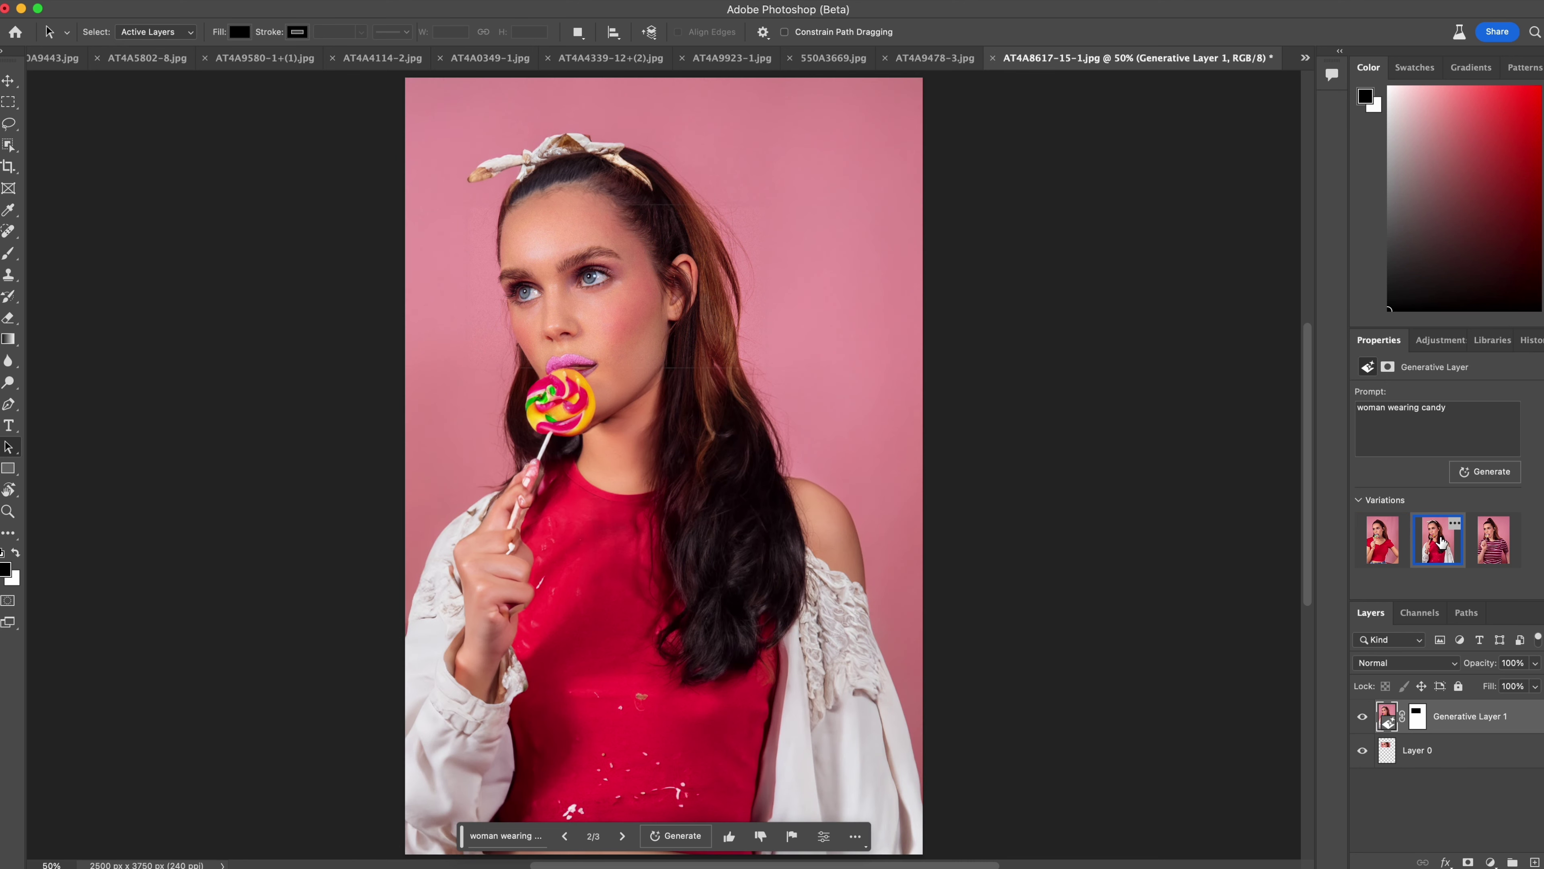
click(1484, 546)
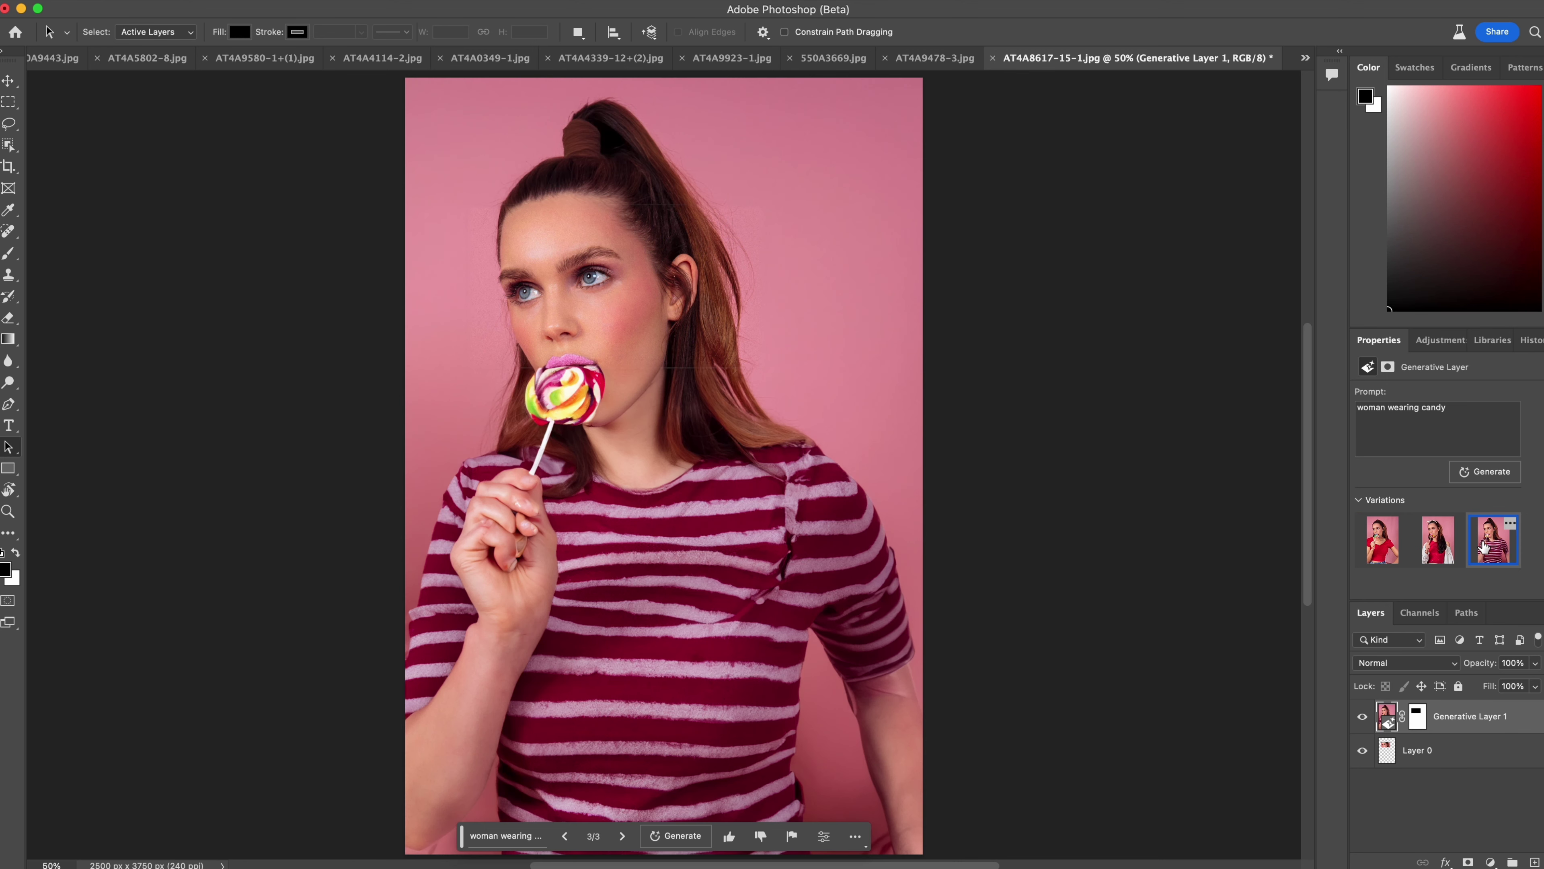
Step: Replace the generative layer's prompt with "candy crush", regenerate it, and view the second and third variations
click(1477, 431)
key(super+a)
text(candy cru)
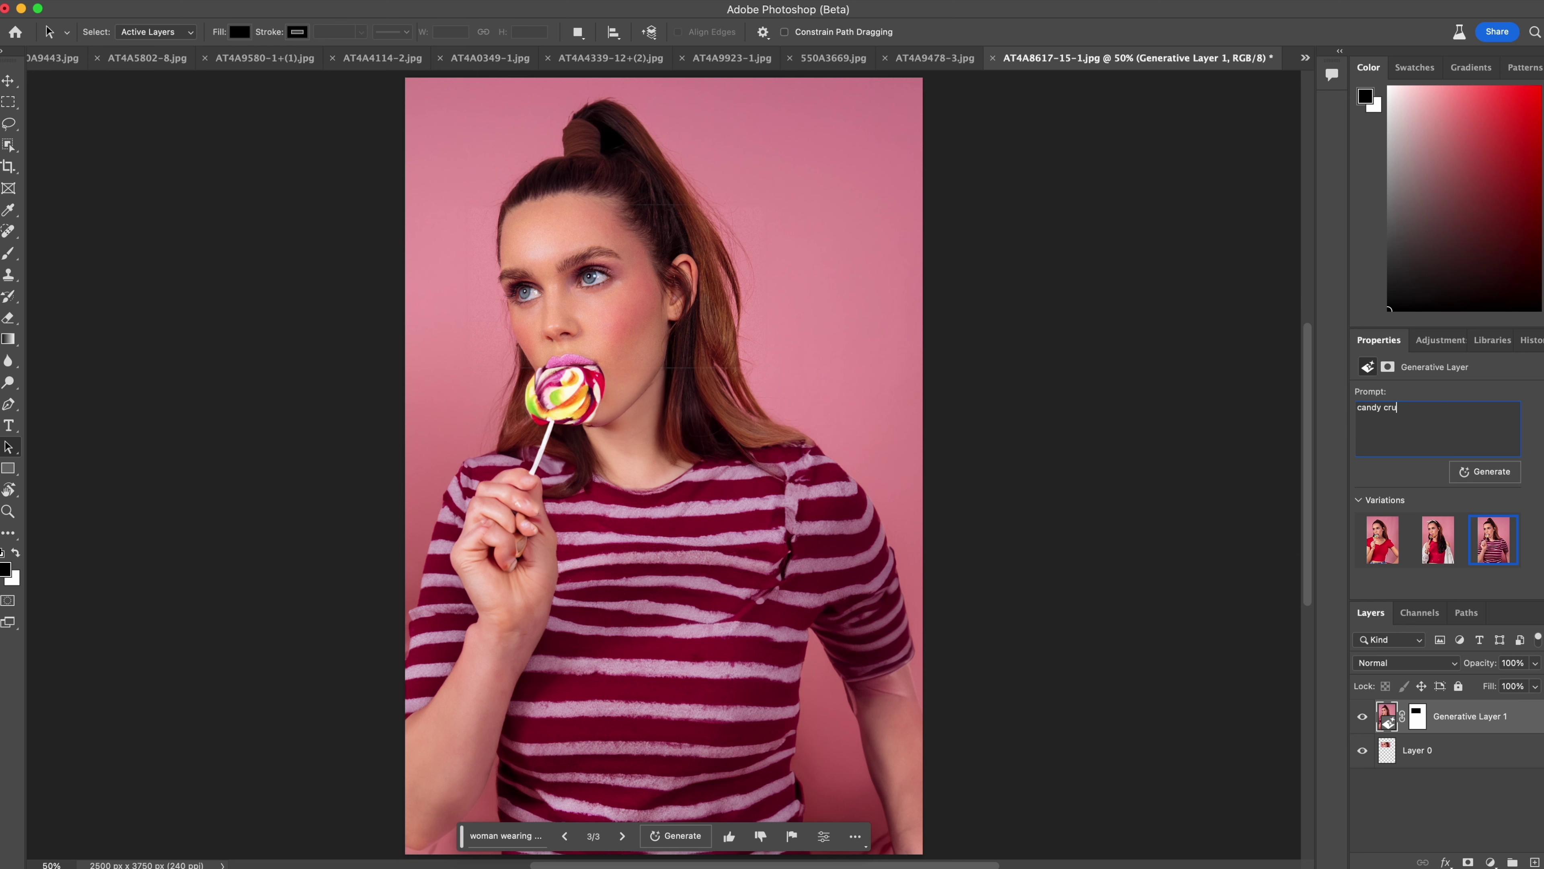
click(1505, 478)
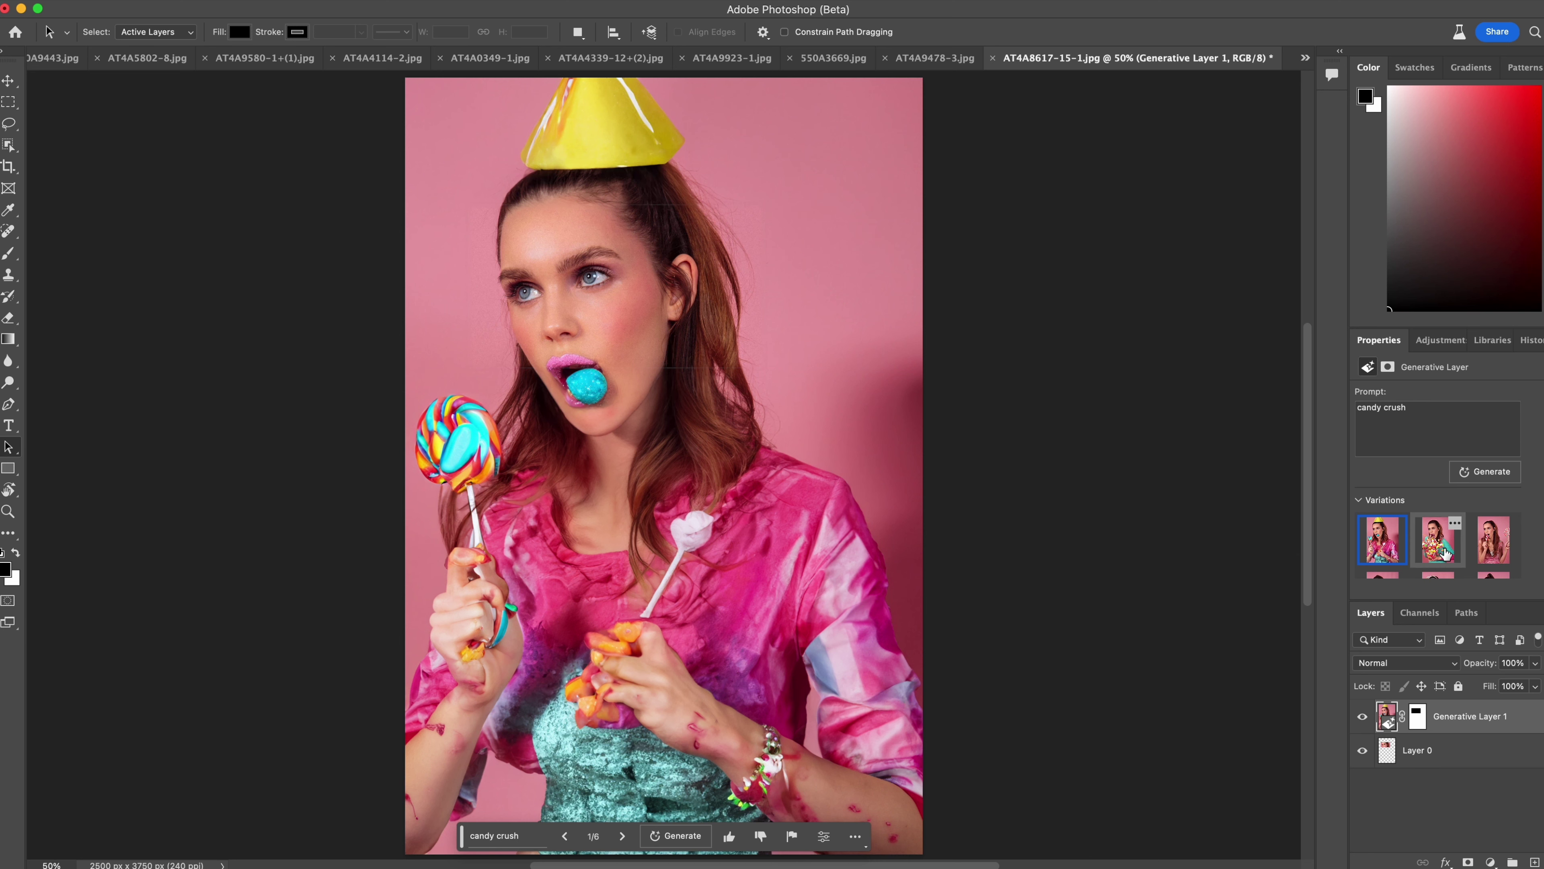
click(1445, 552)
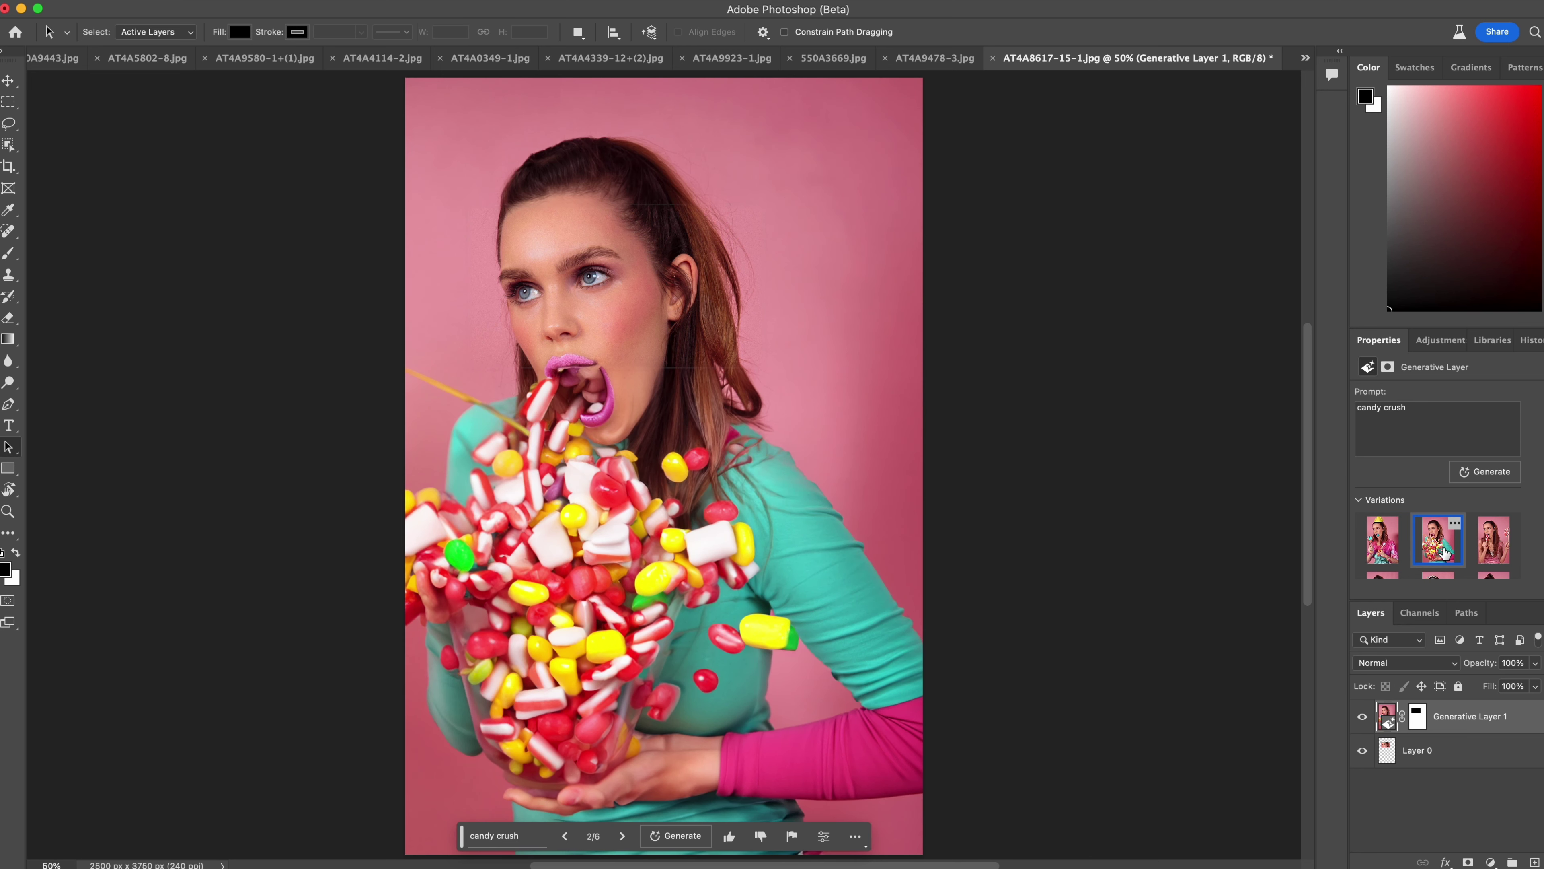
click(1482, 552)
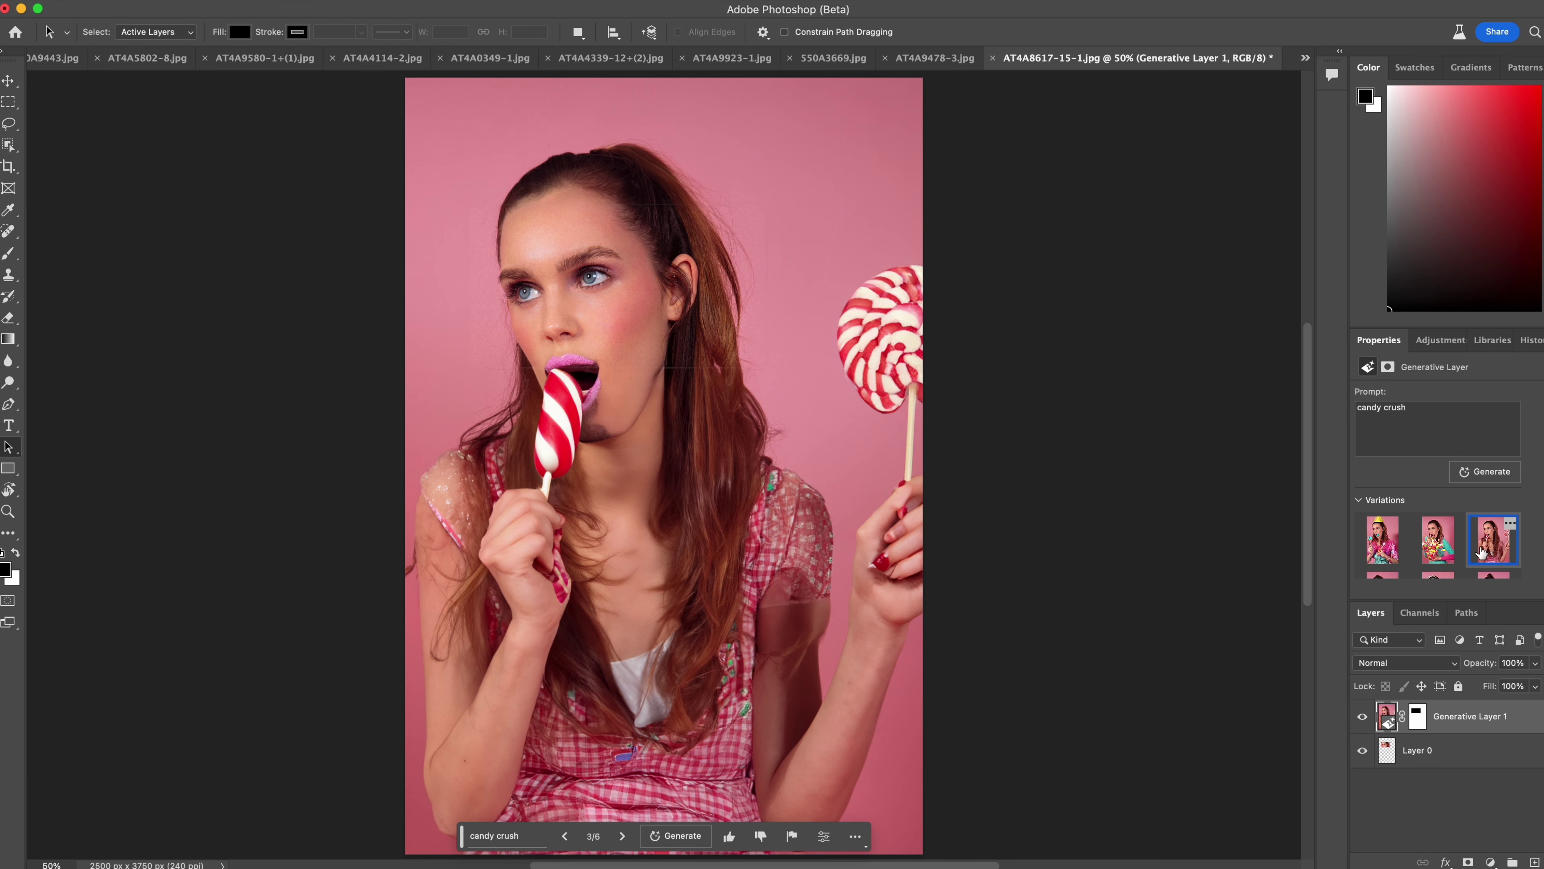
Step: View the second, third and first variations in the other set generated from "candy crush"
click(1449, 553)
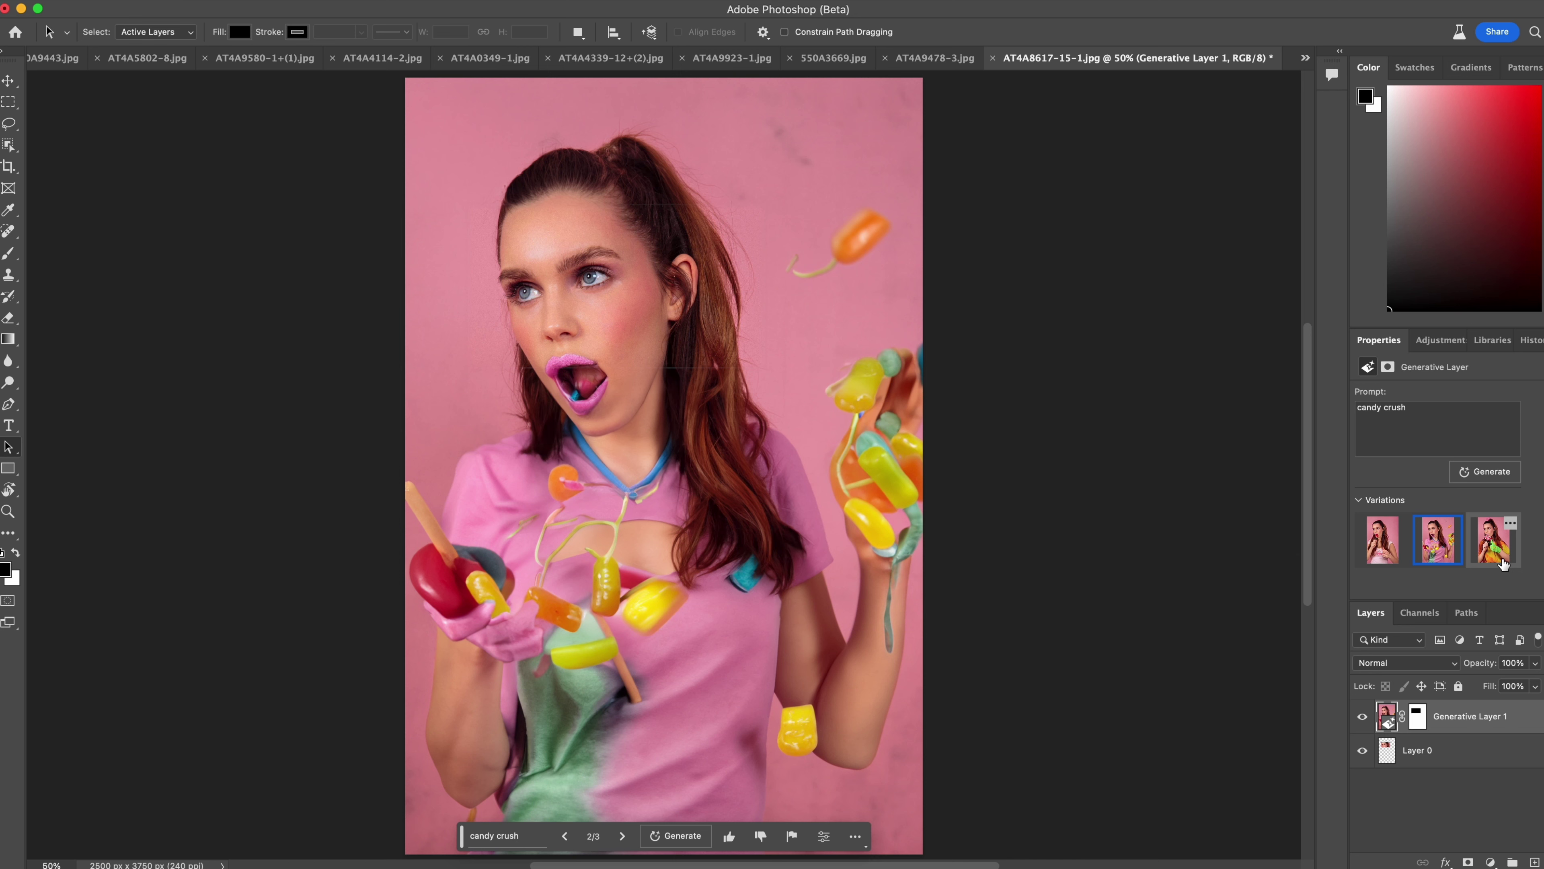
click(1494, 540)
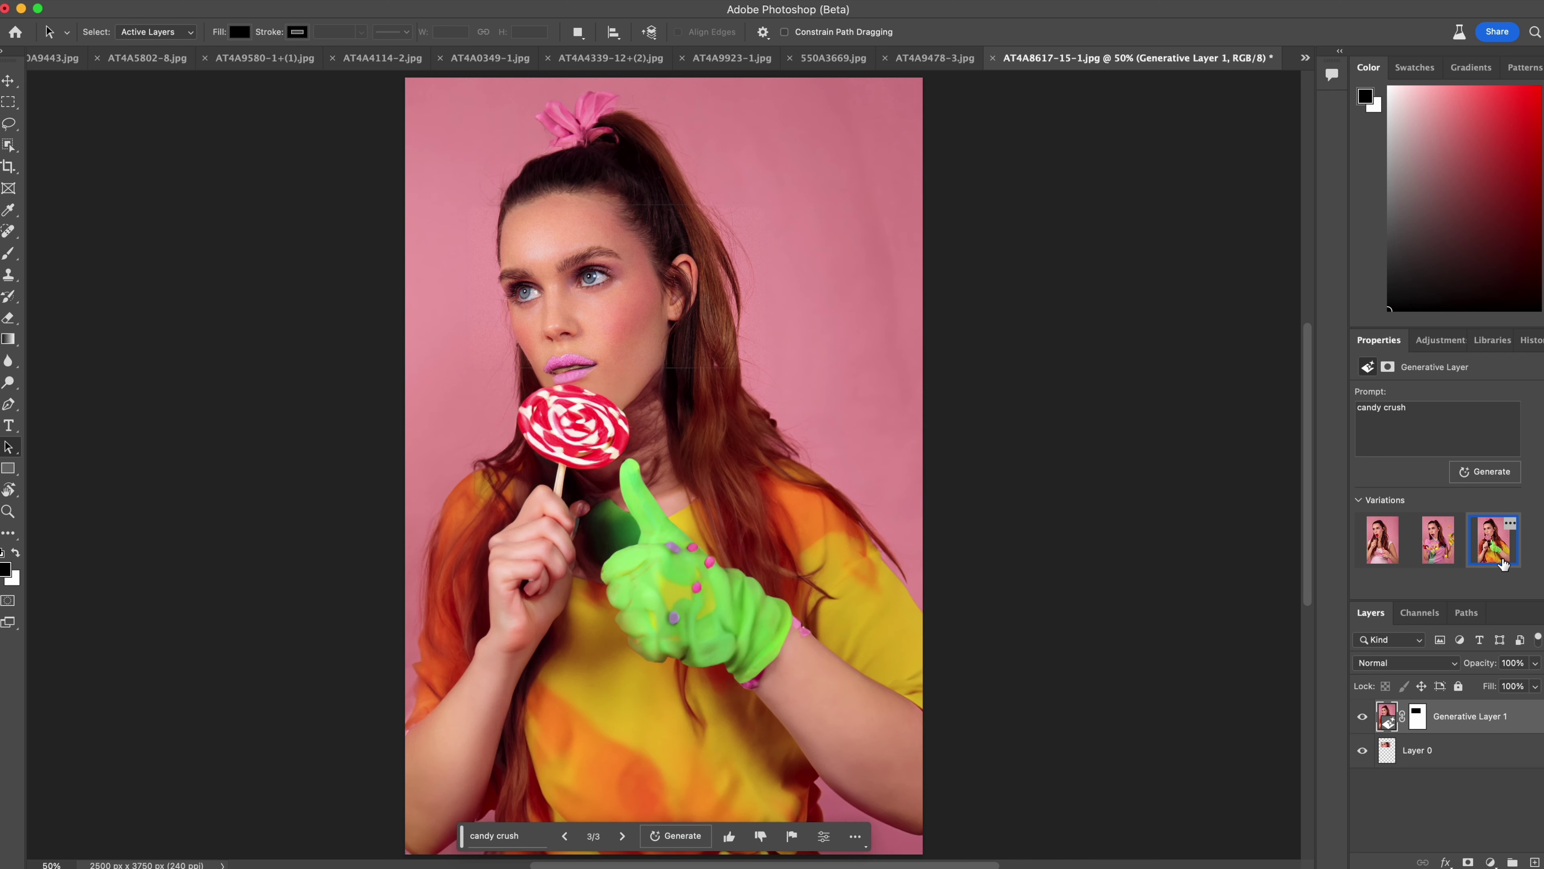
click(1382, 540)
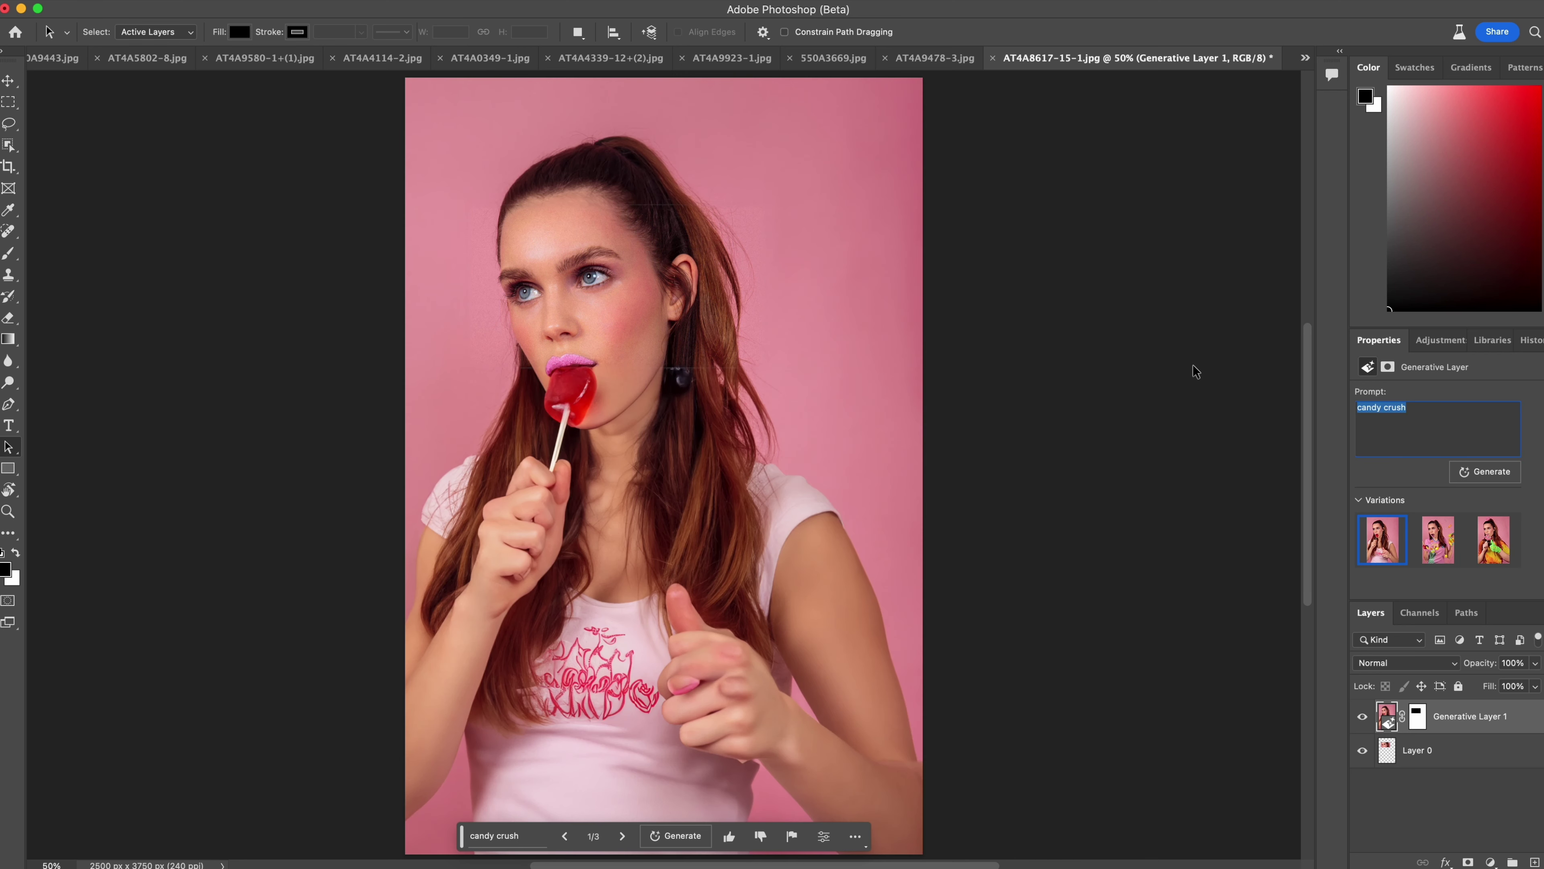
Step: Replace the prompt with "candy everywhere!", regenerate the layer, and view the second and third variations
text(candy)
click(1507, 480)
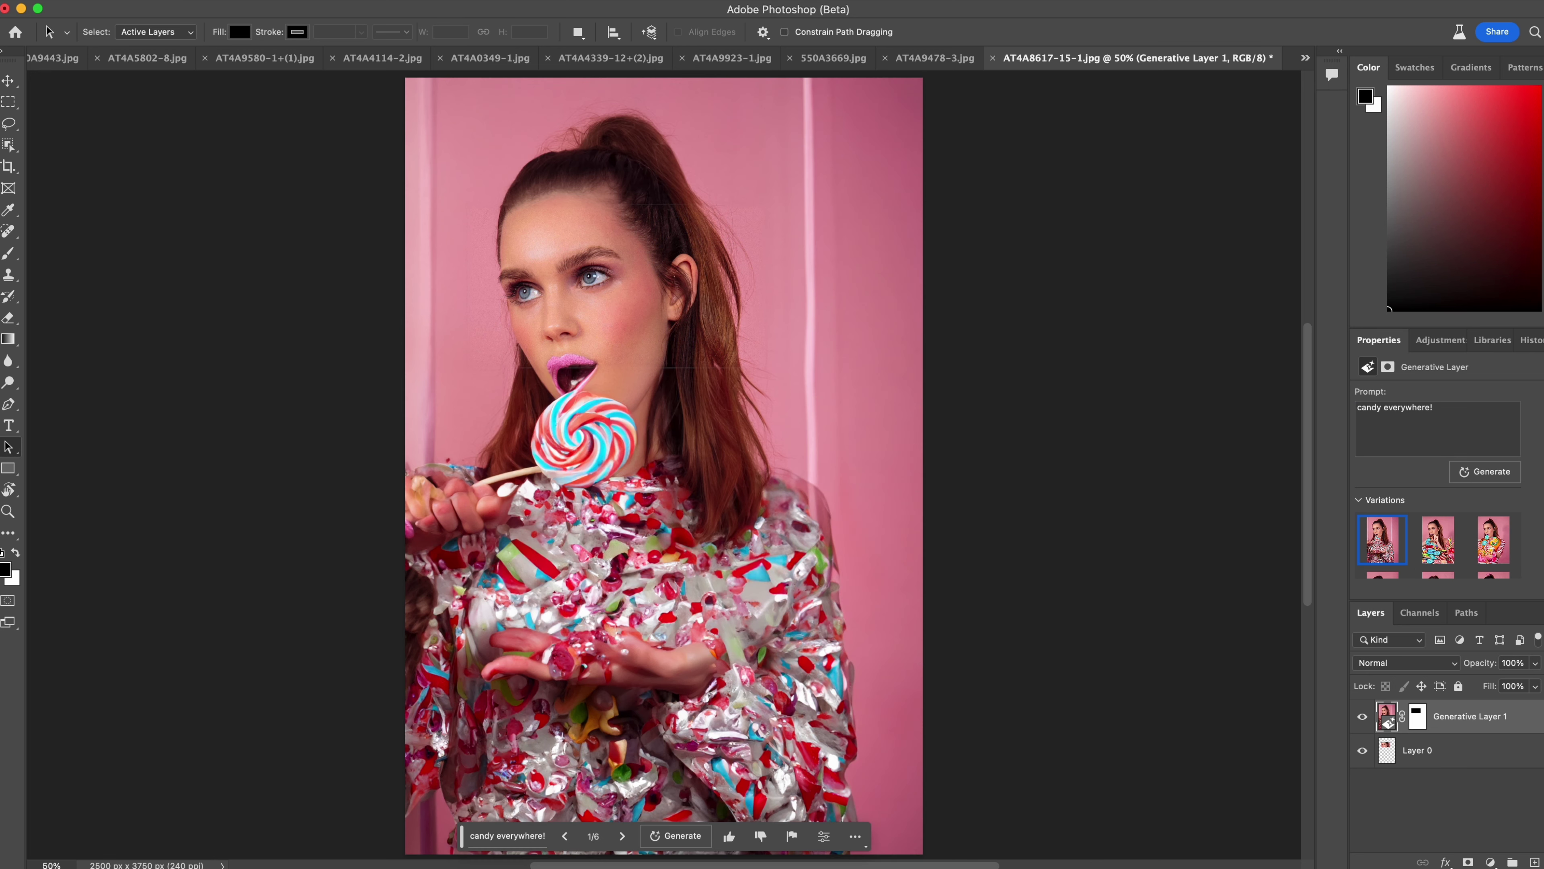
click(1451, 559)
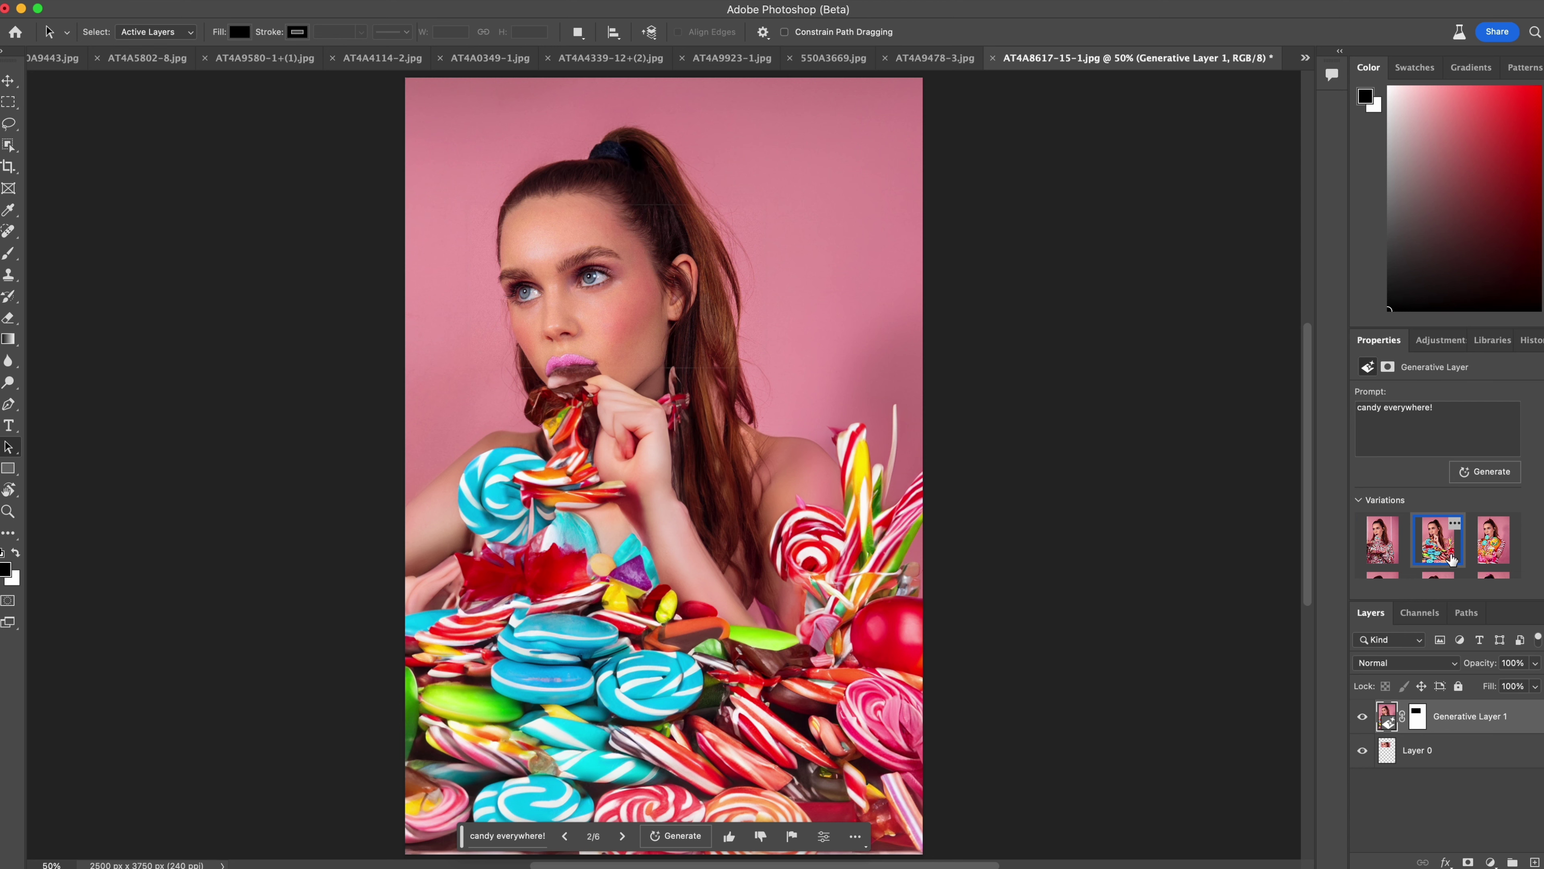
click(1486, 553)
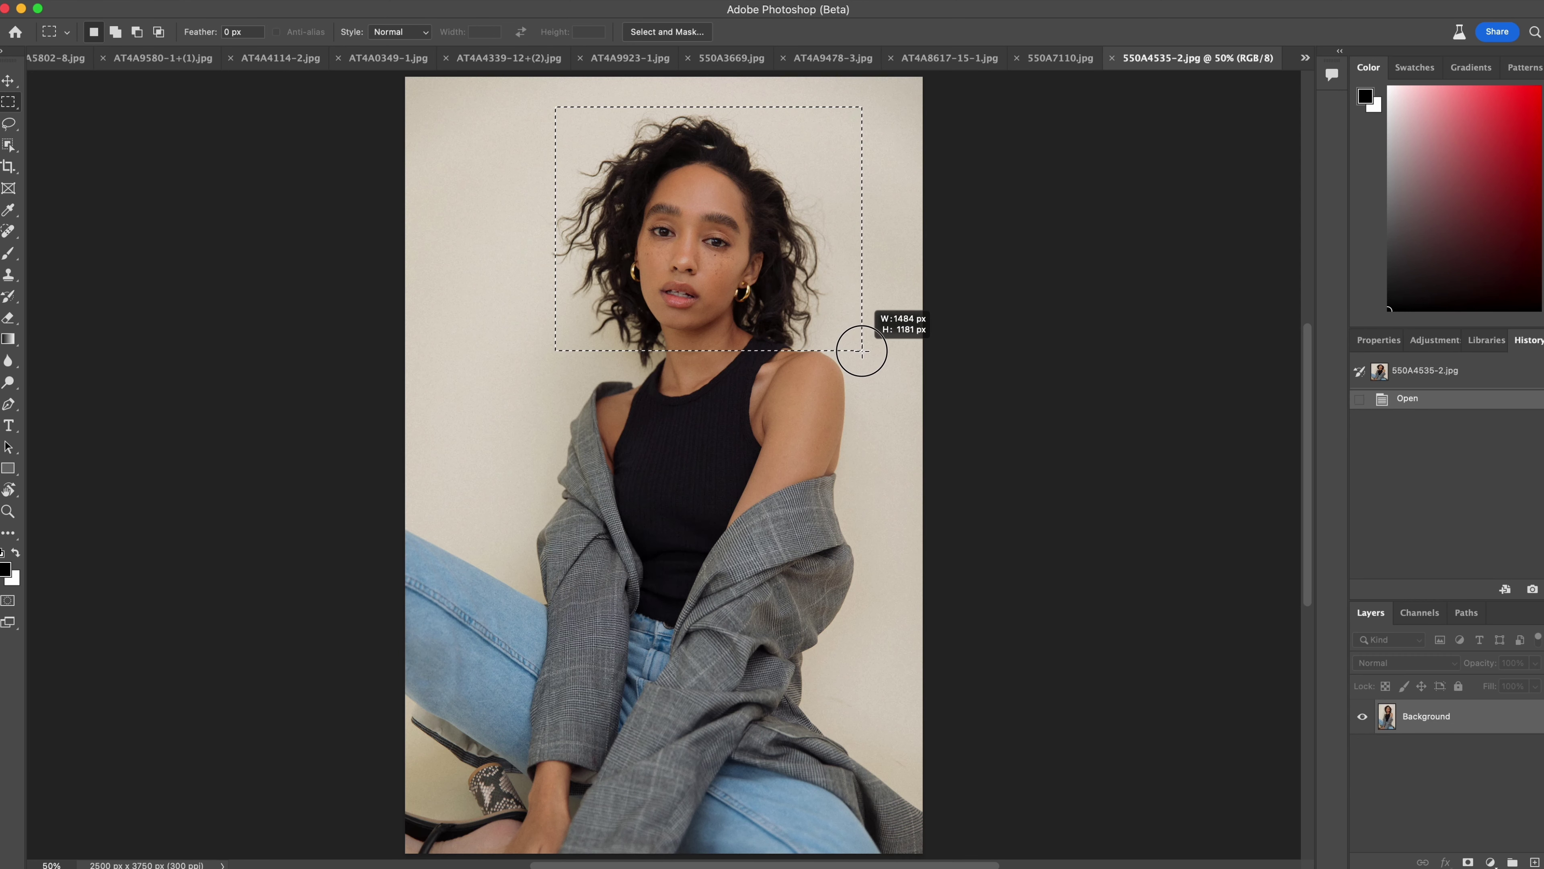
Step: Keep only the woman's head in 550A4535-2.jpg, generate the rest from "model at a studio photography portrait session", and view the second and third variations
drag(865, 348, 858, 345)
text(model)
text( at a studio photog)
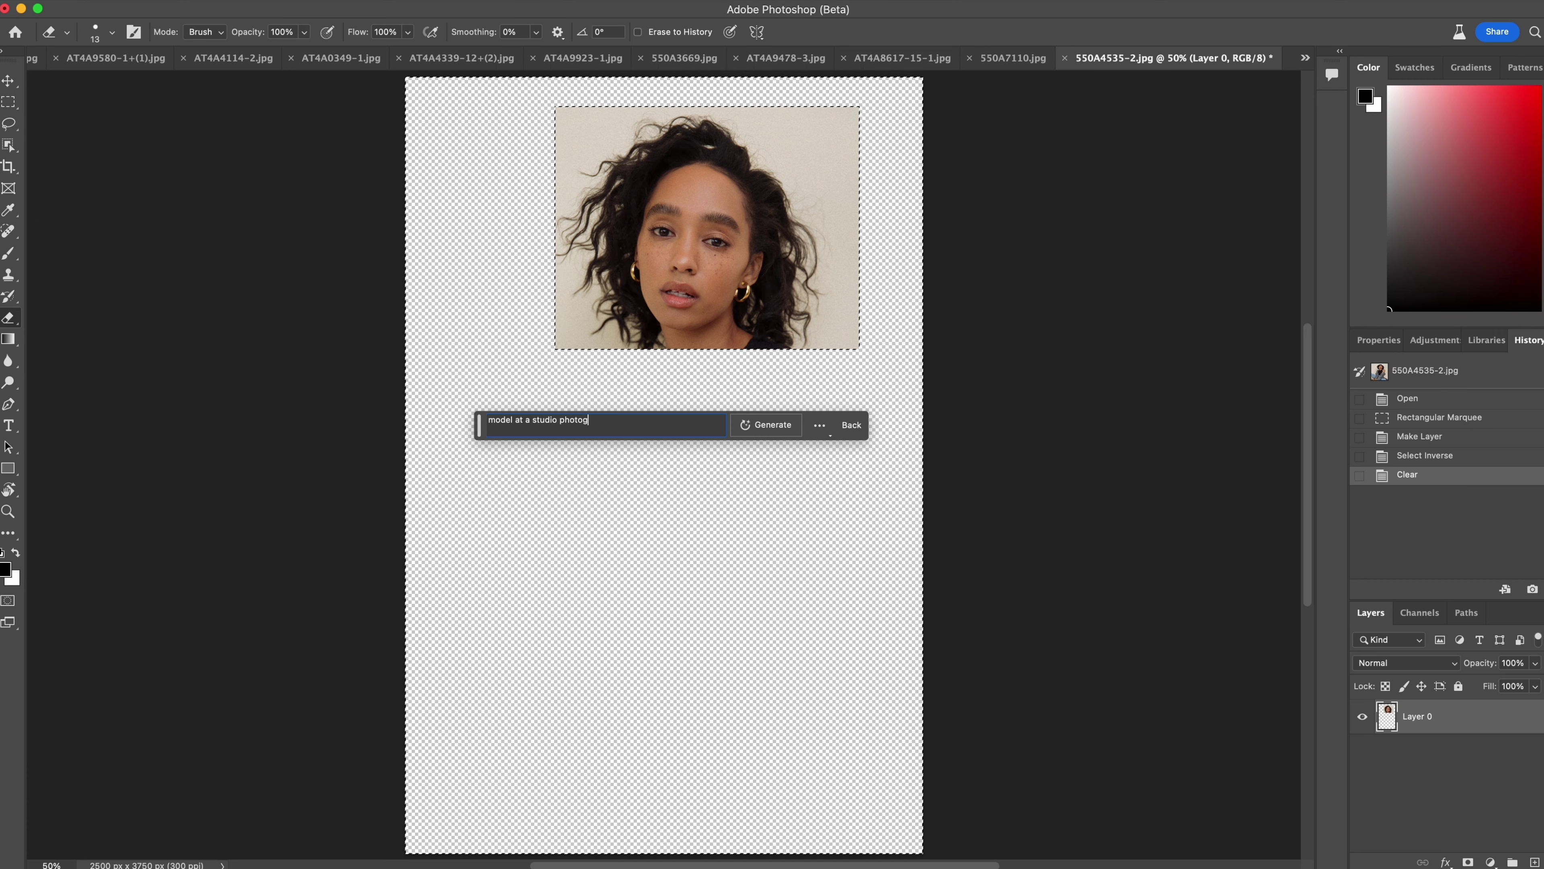
text(raphy portrait session)
click(775, 426)
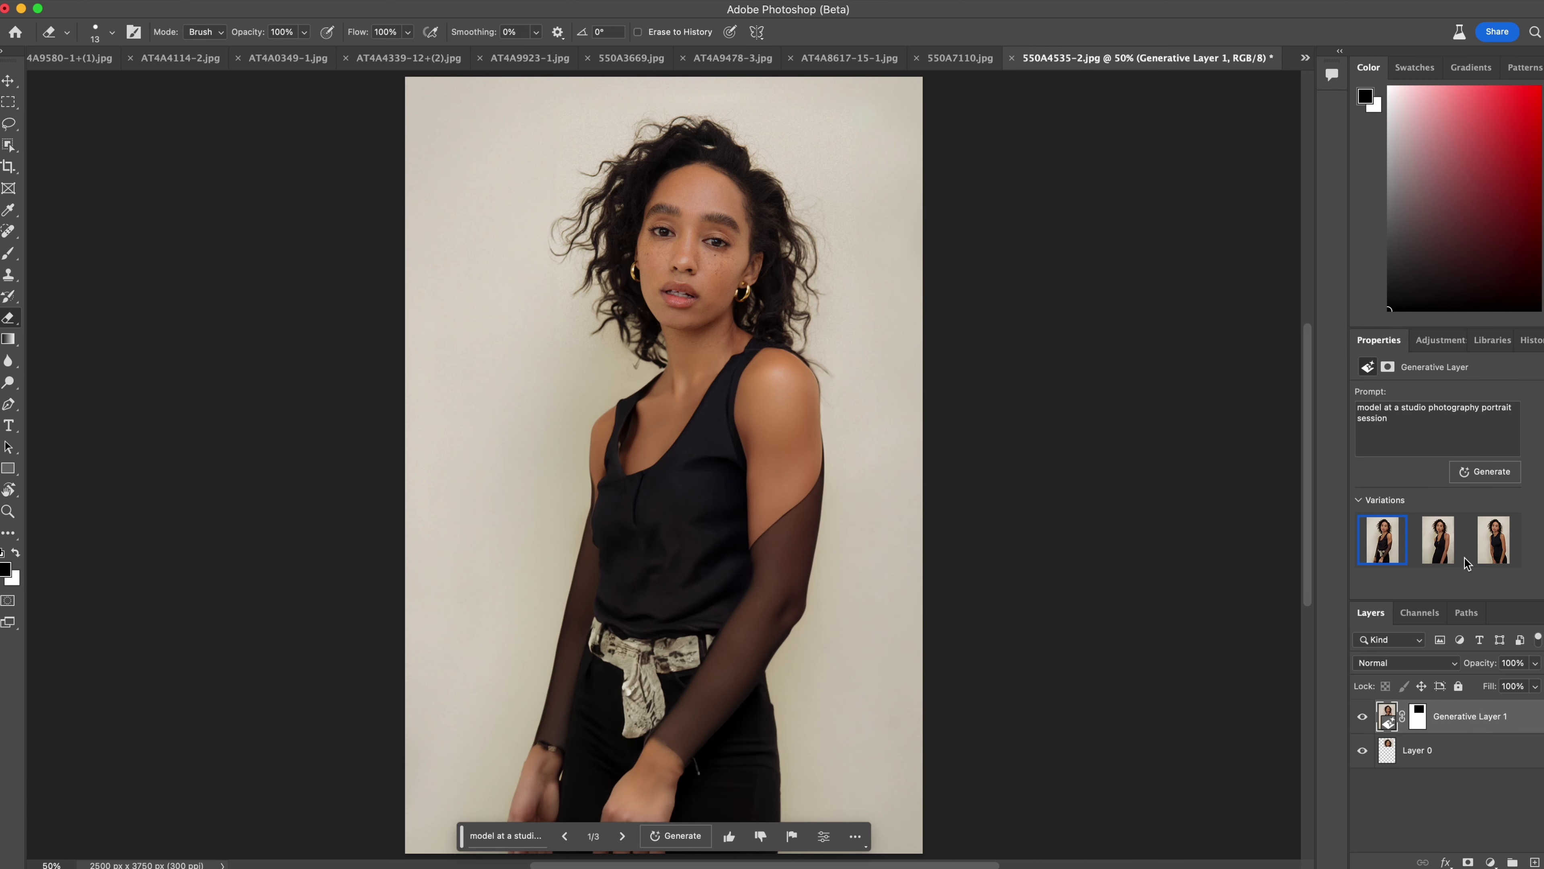
click(1452, 551)
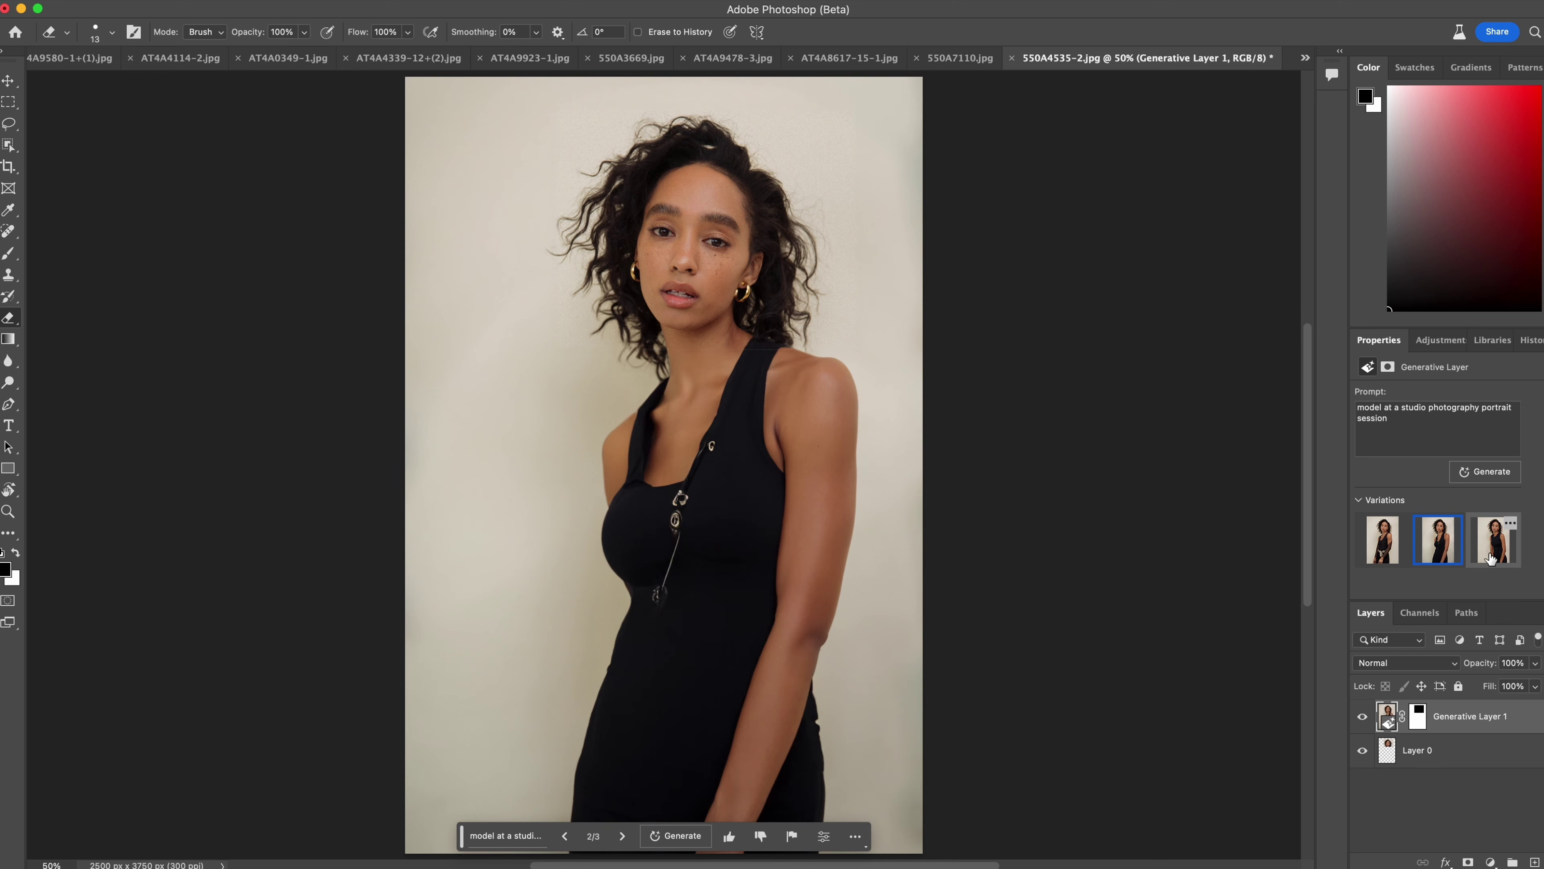
click(1490, 557)
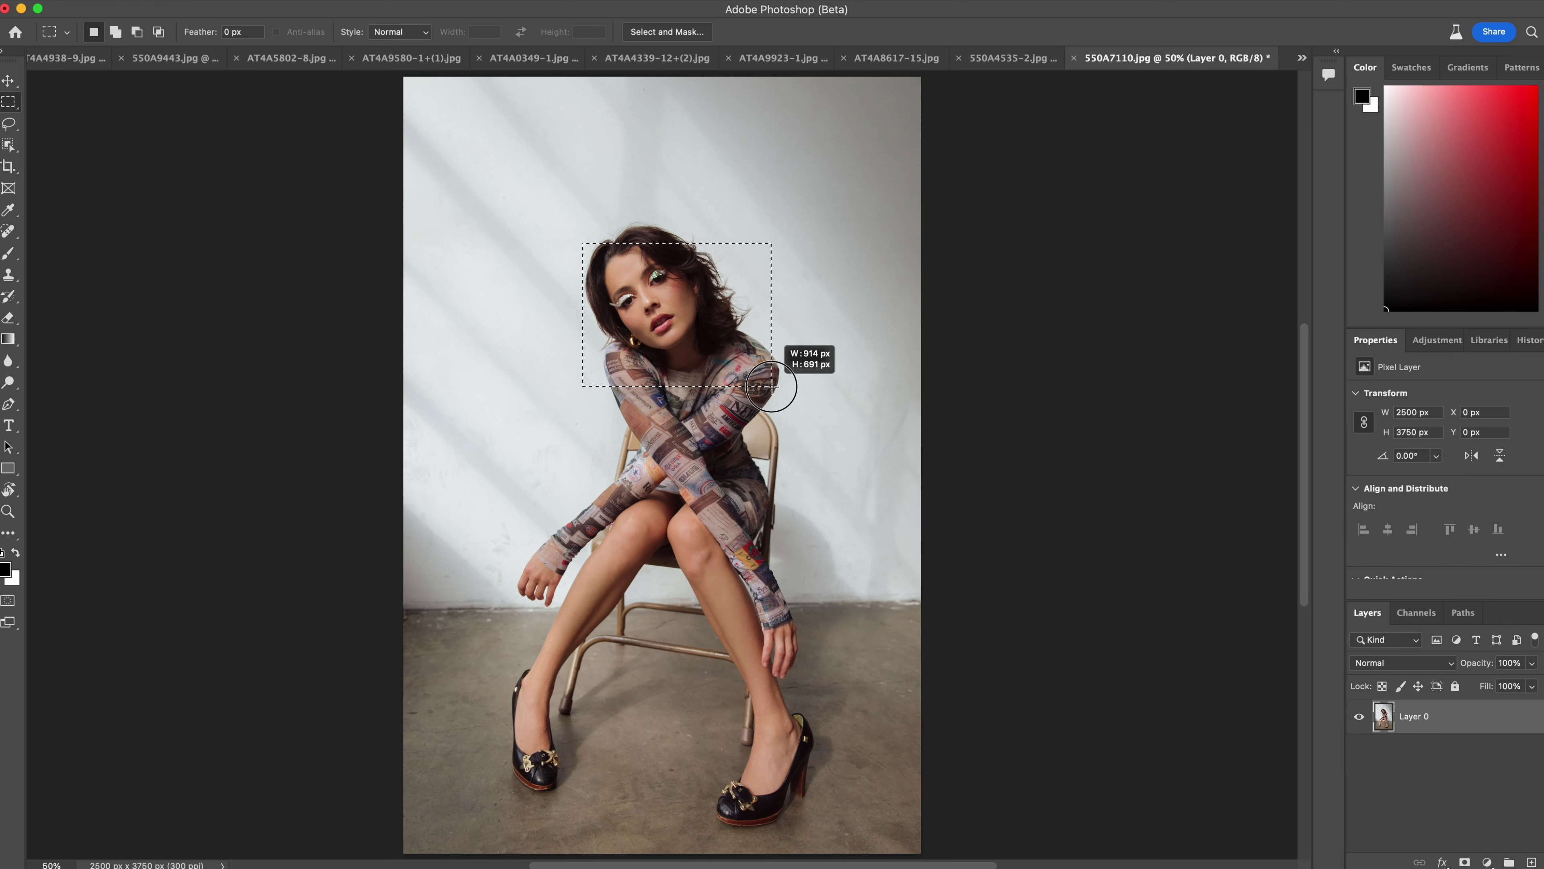
Step: Keep only the seated woman's face in 550A7110.jpg, generate the rest from "woman sitting with her arms crossed in a chair", and view the other variations
drag(760, 377, 717, 355)
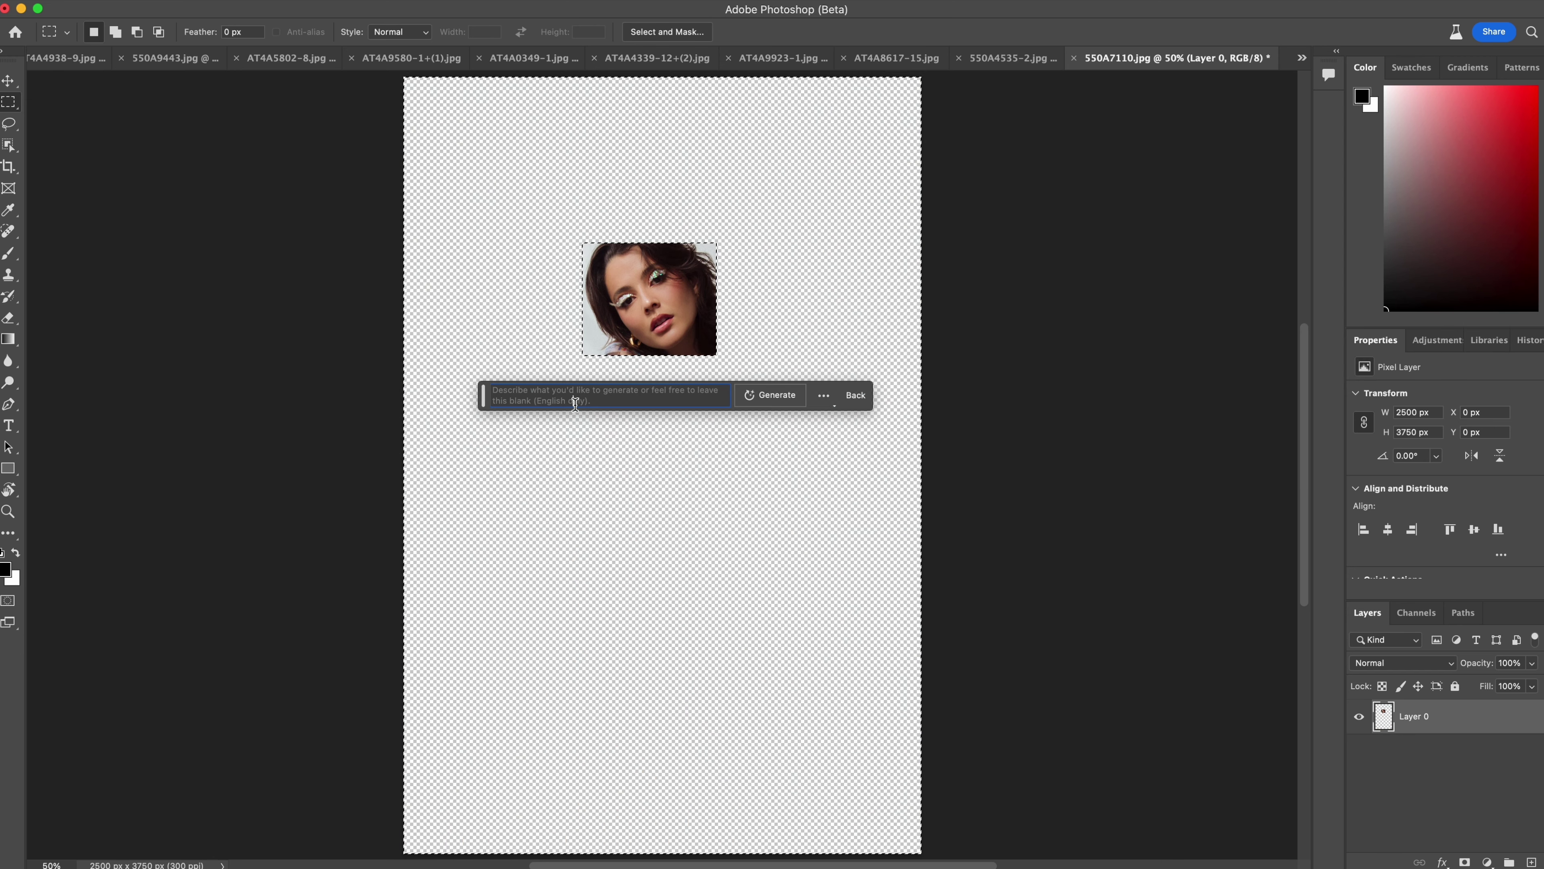
text(itting with her arms crossed)
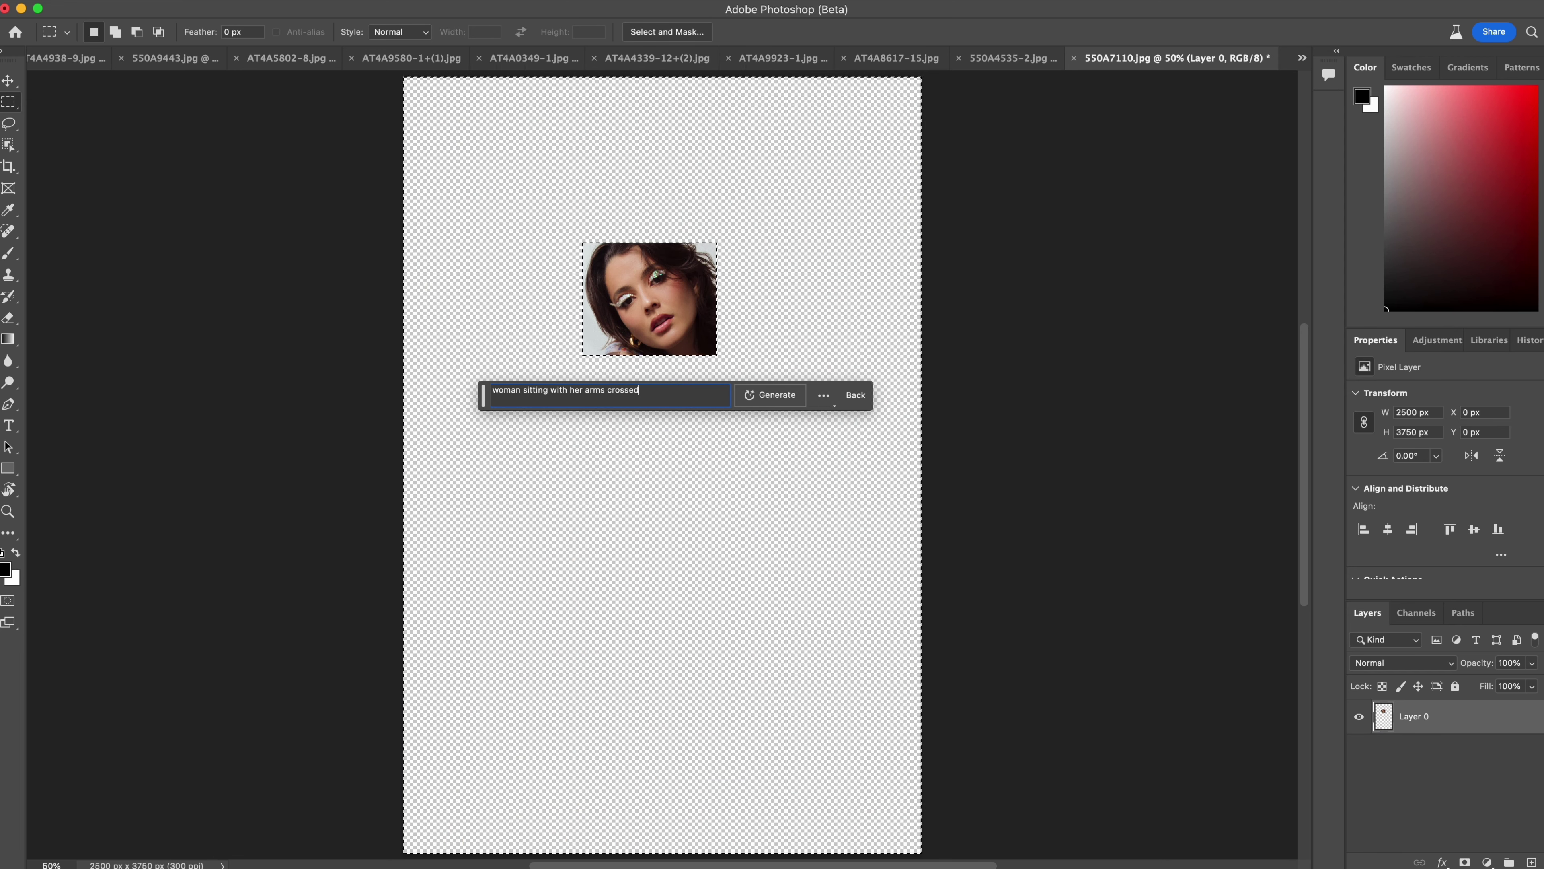
text( in a chair)
key(Return)
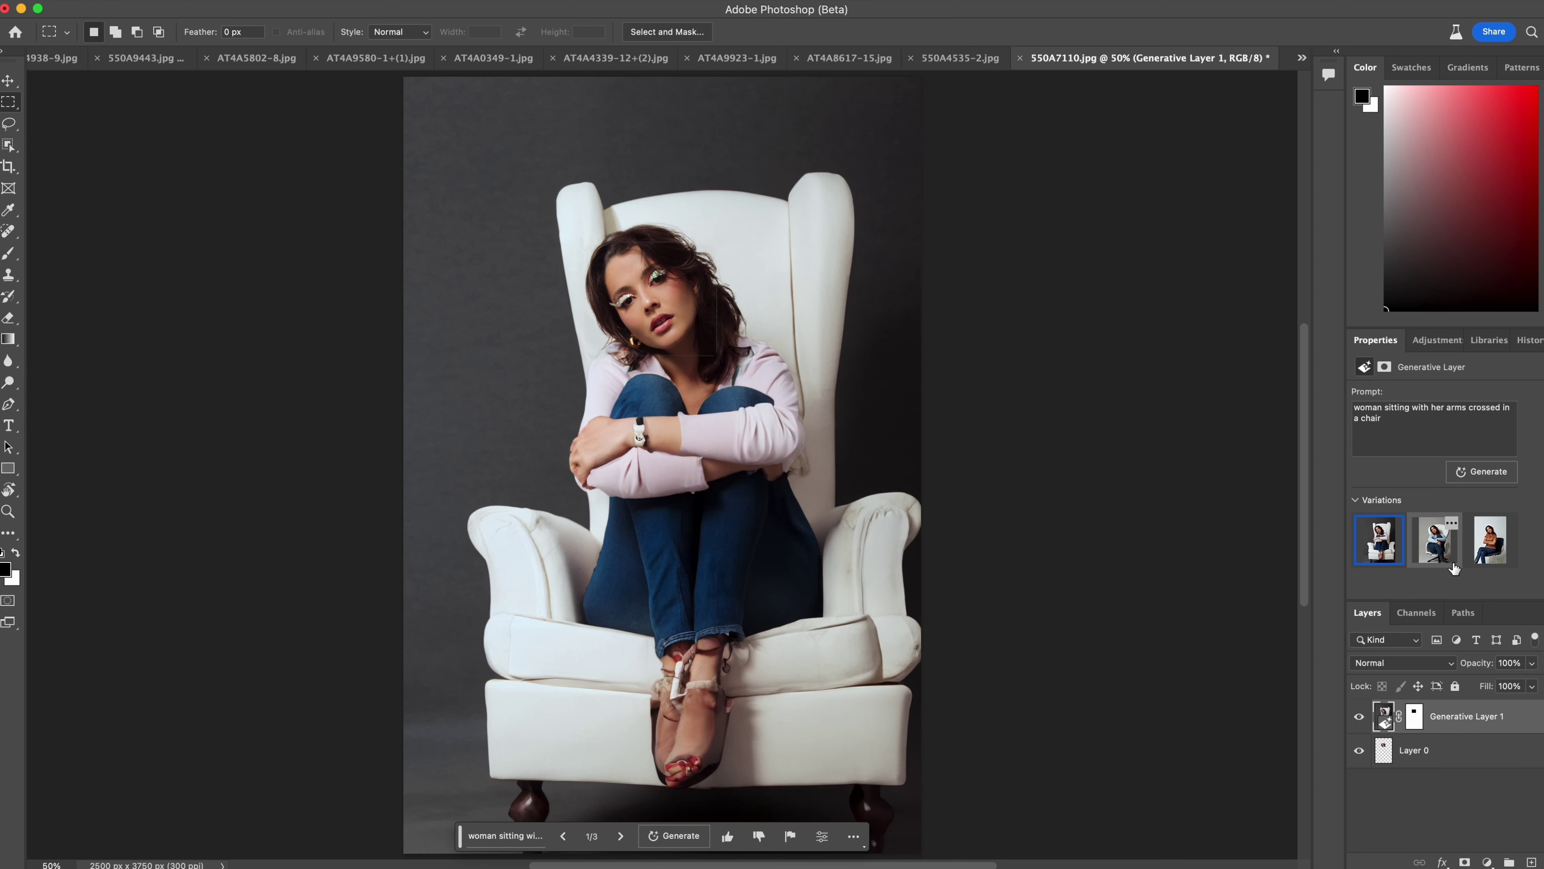
click(1452, 565)
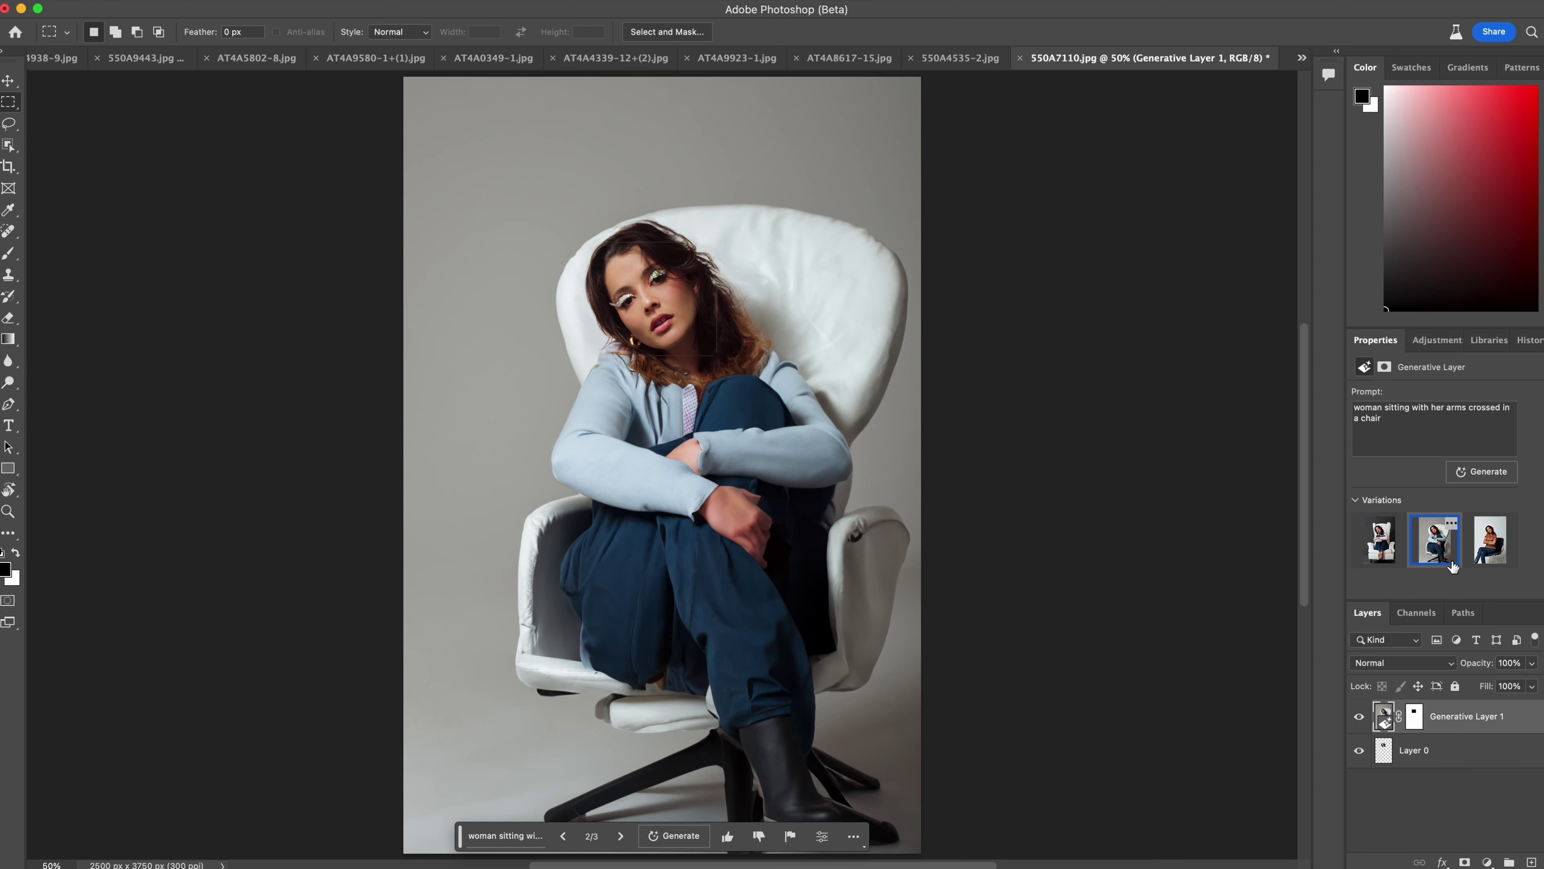
click(1488, 558)
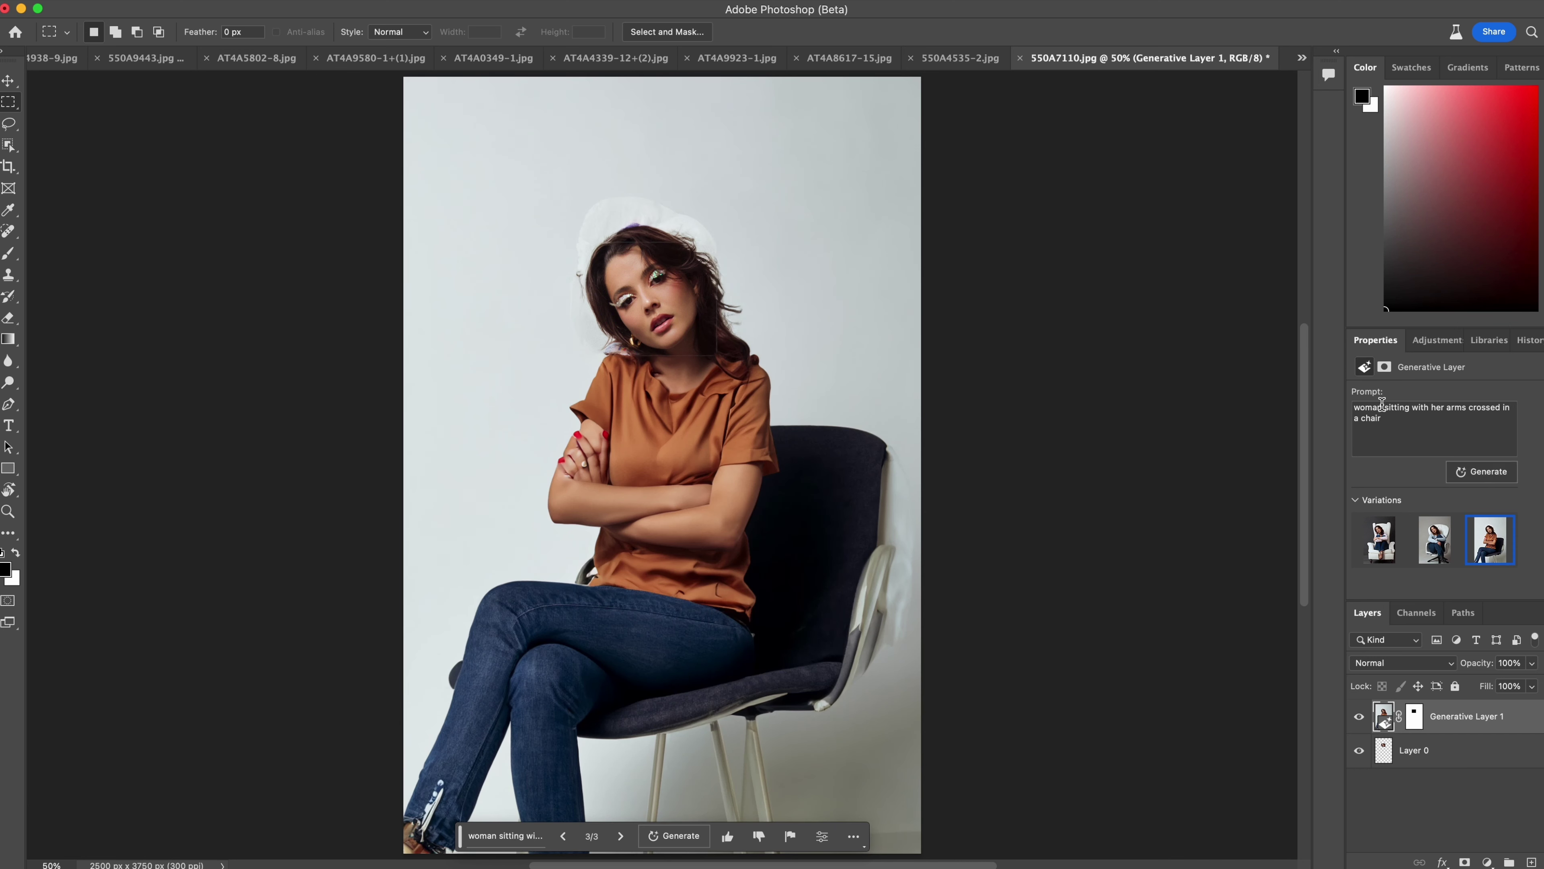
Step: Add "steel folding" before "chair" in the seated woman's prompt, regenerate the layer, and view the second and third variations
drag(1381, 418, 1365, 416)
text(steel folding)
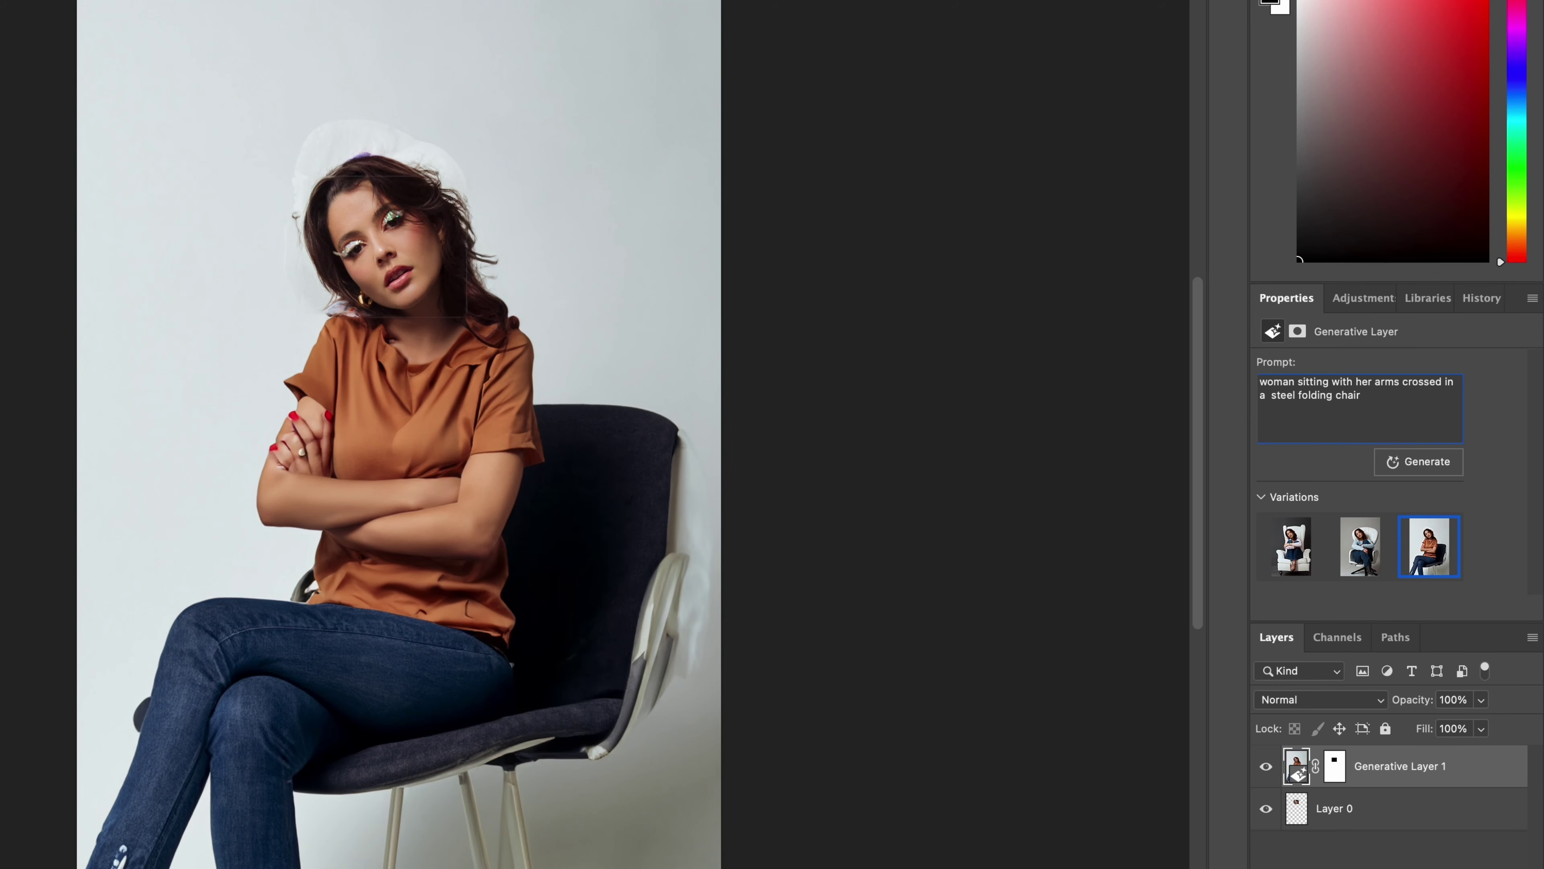
click(1450, 462)
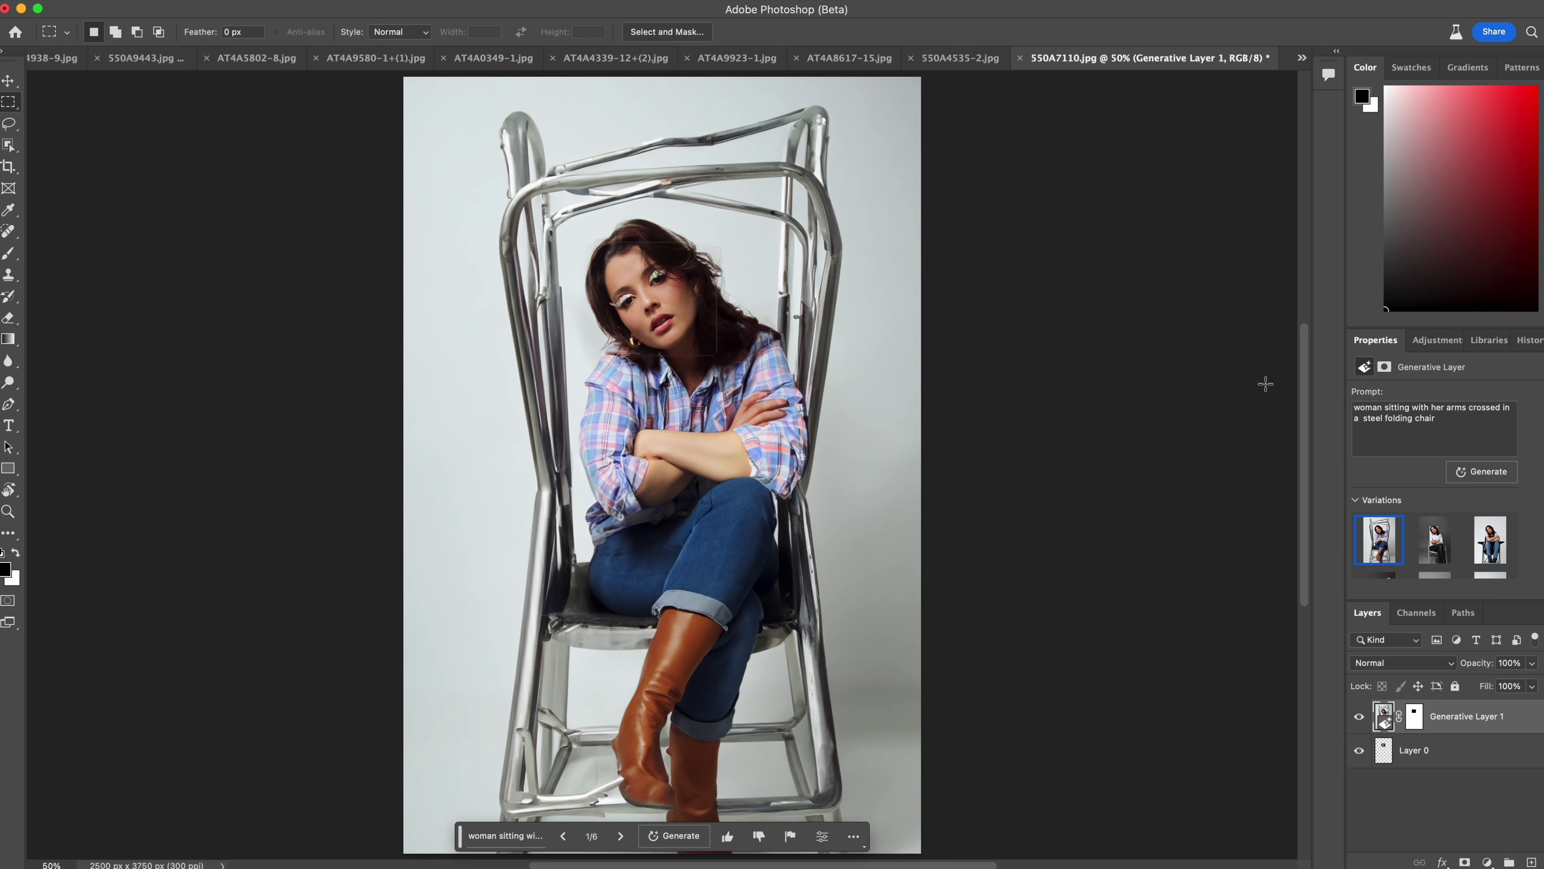
click(1442, 544)
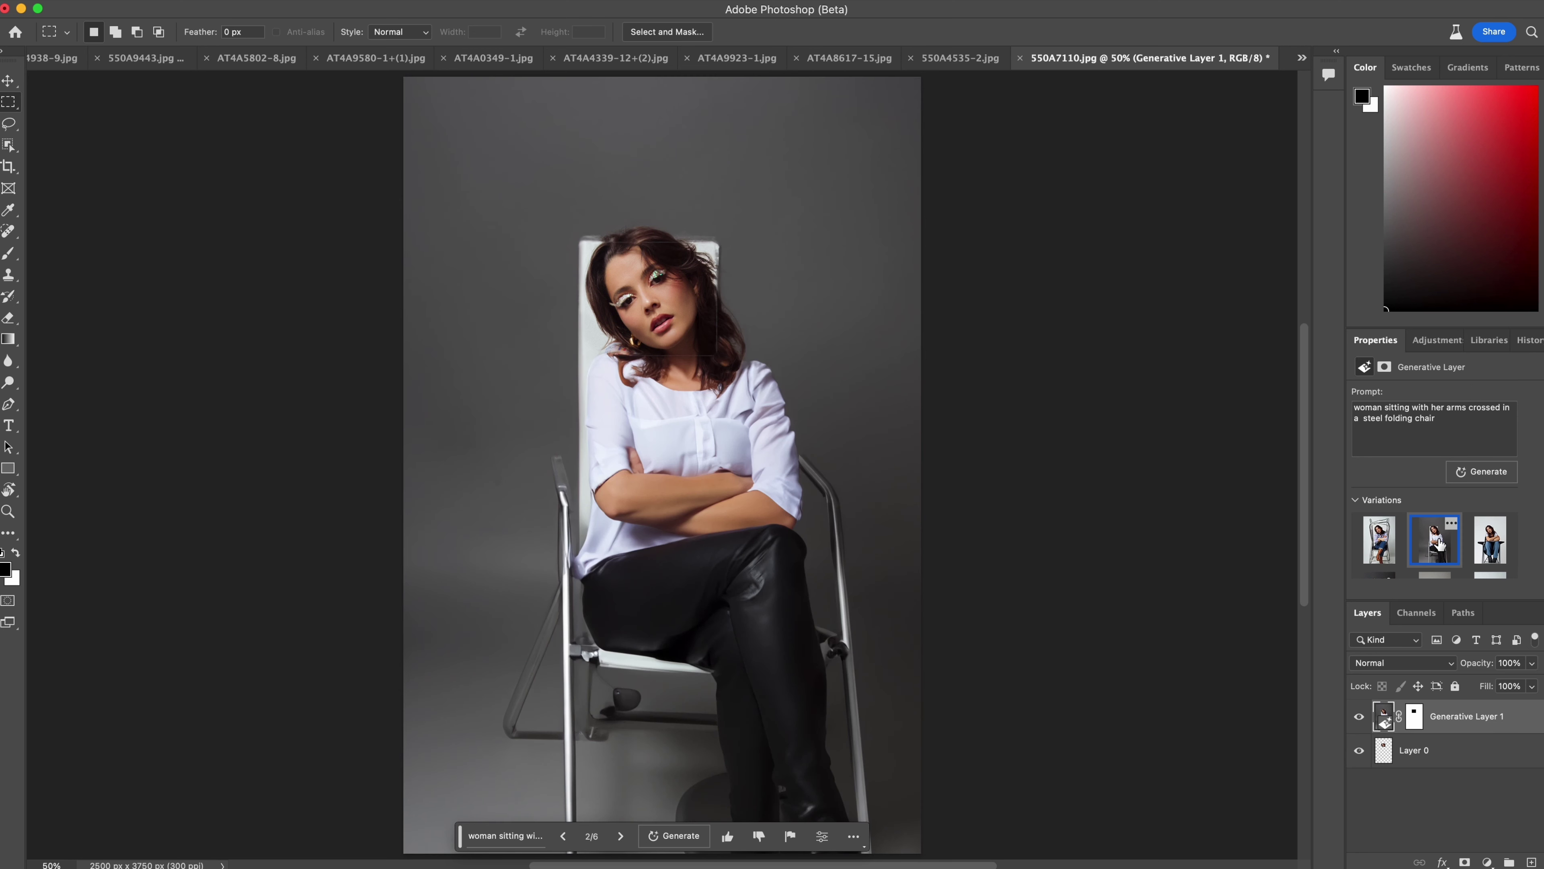
click(1485, 547)
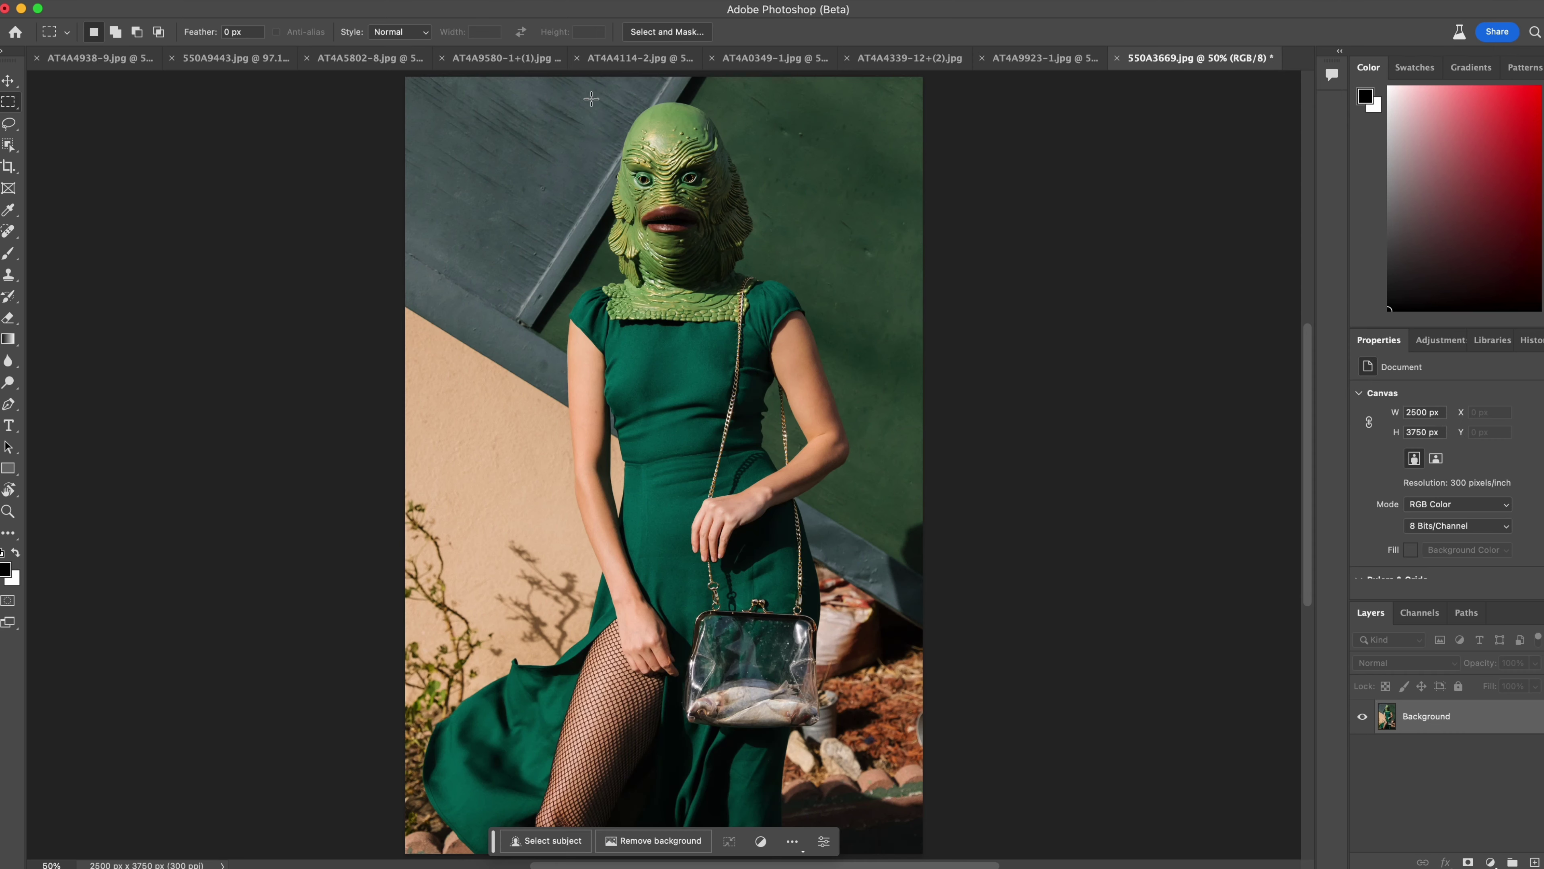
Step: Keep only the green creature head in 550A3669.jpg, generate the rest from "seductive woman wearing a beautiful dress", and view the second and third variations
drag(586, 101, 771, 326)
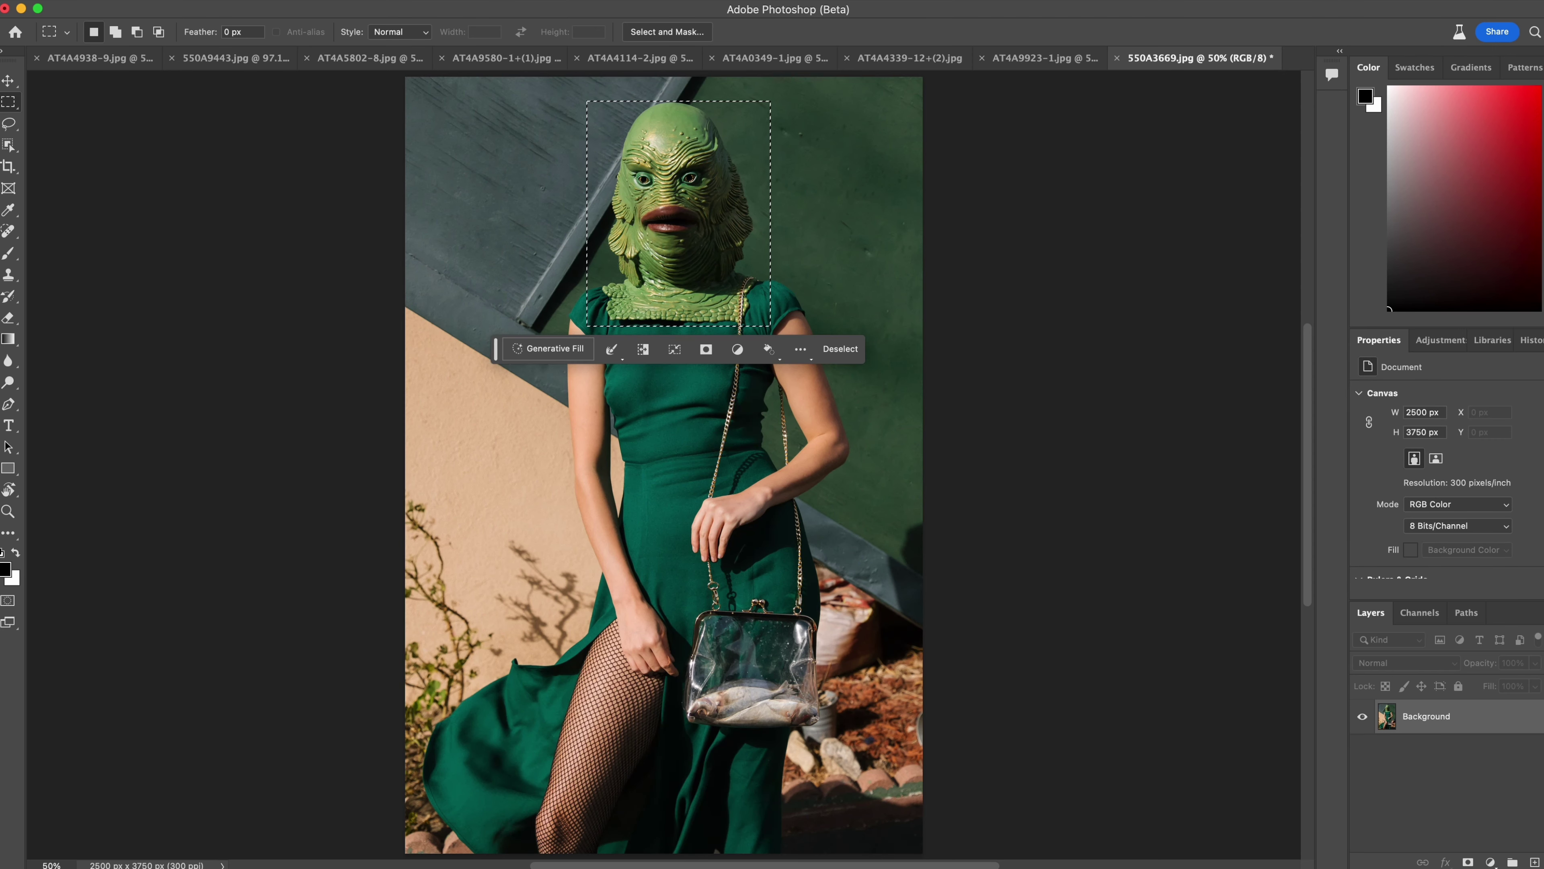
click(535, 348)
text(seductive woman wearing a beautiful dress)
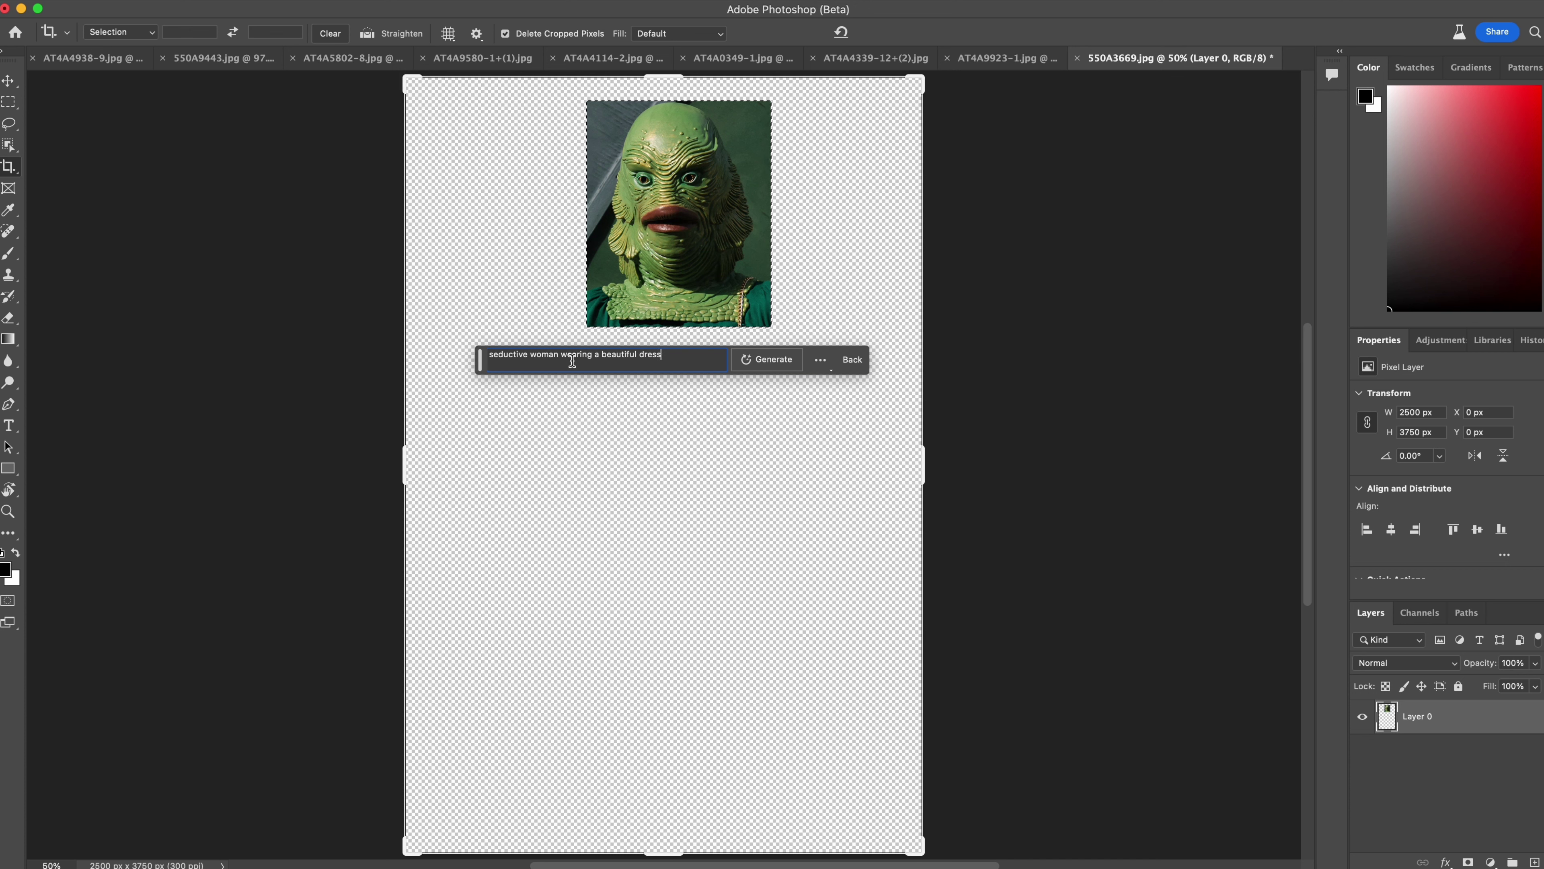
key(Return)
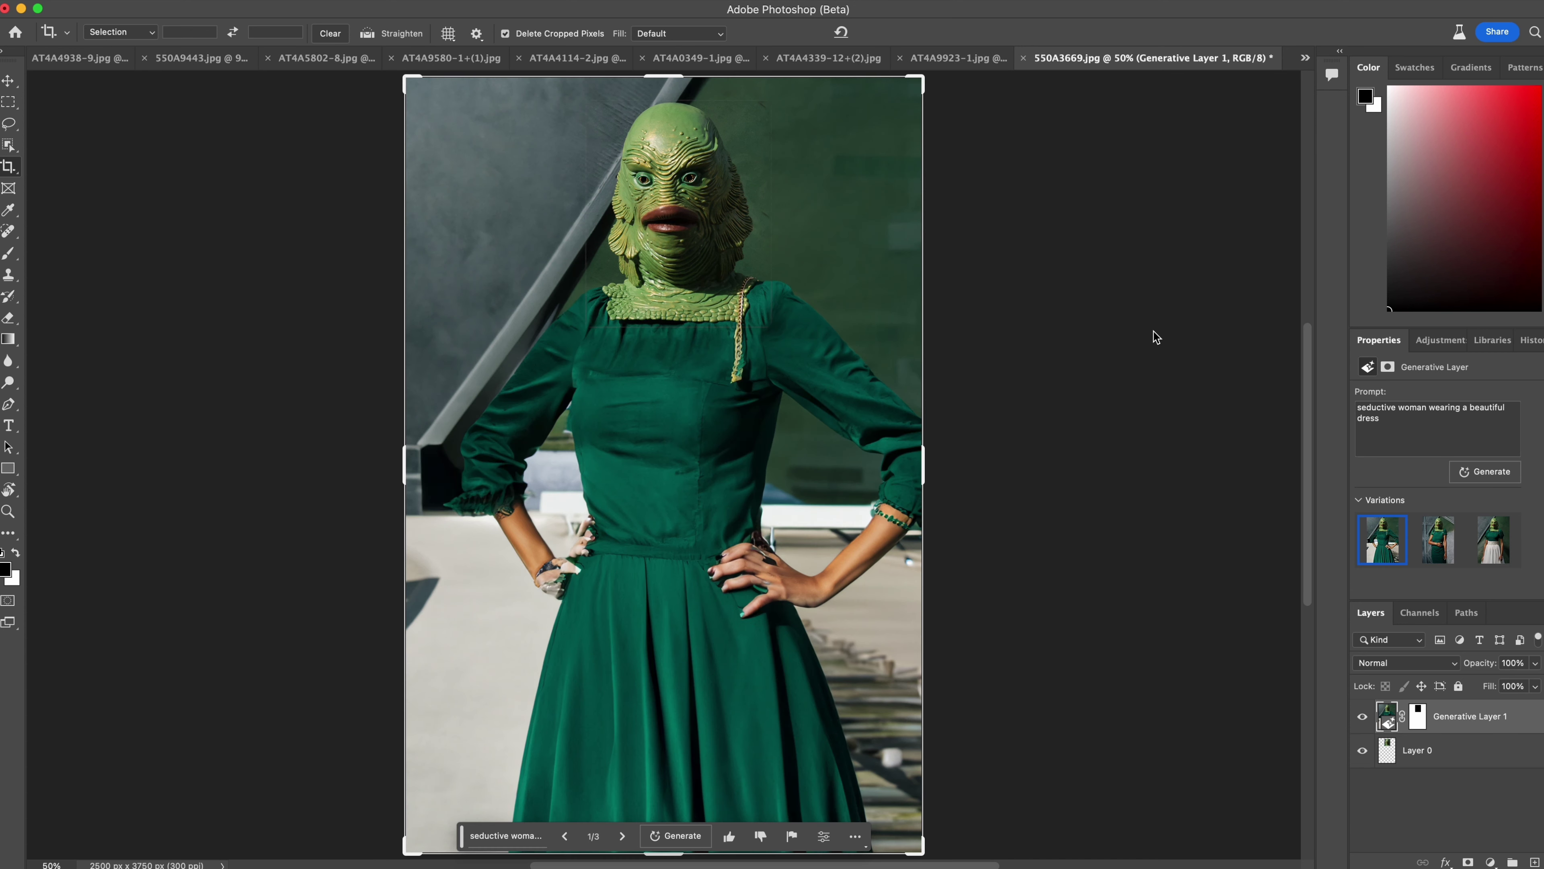
click(1447, 543)
click(1477, 550)
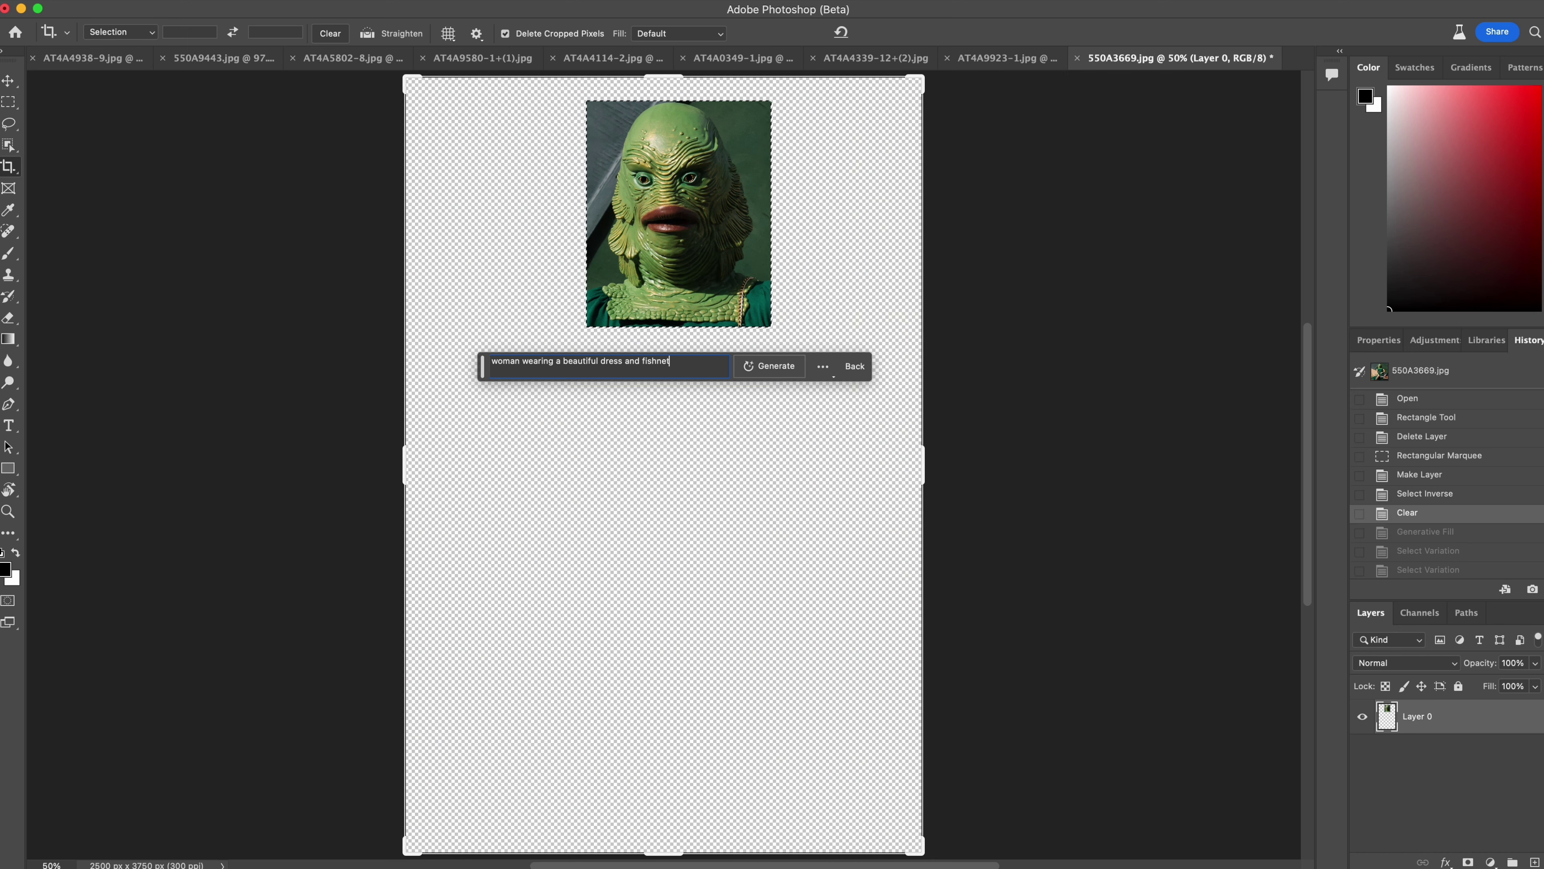
Step: Generate the area around the creature head from "woman wearing a beautiful dress and fishnet tights" and view the second and first variations
key(Return)
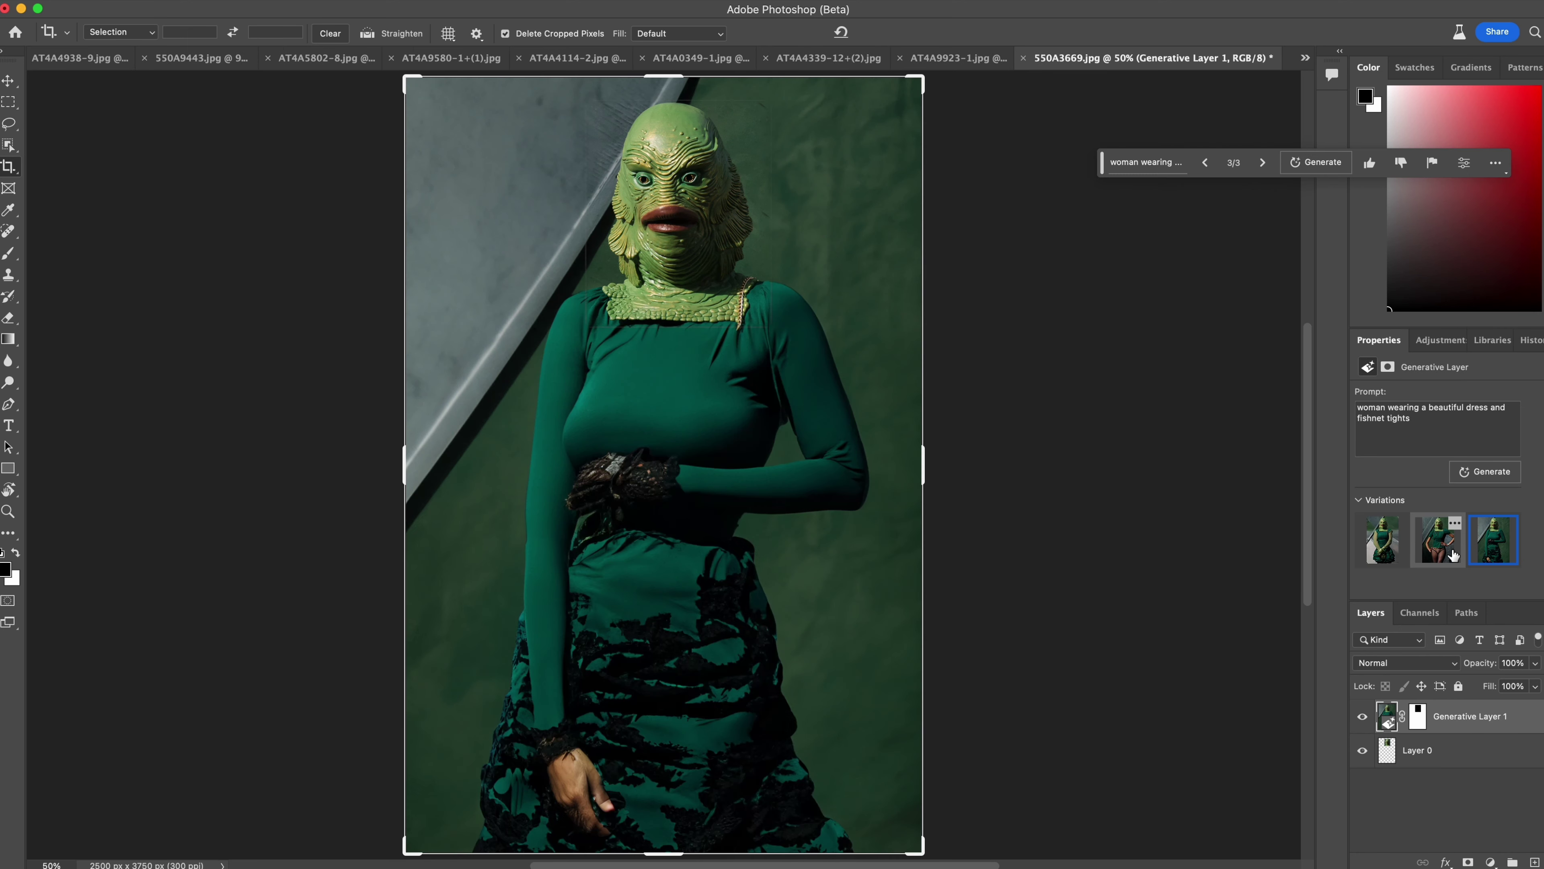
click(1453, 555)
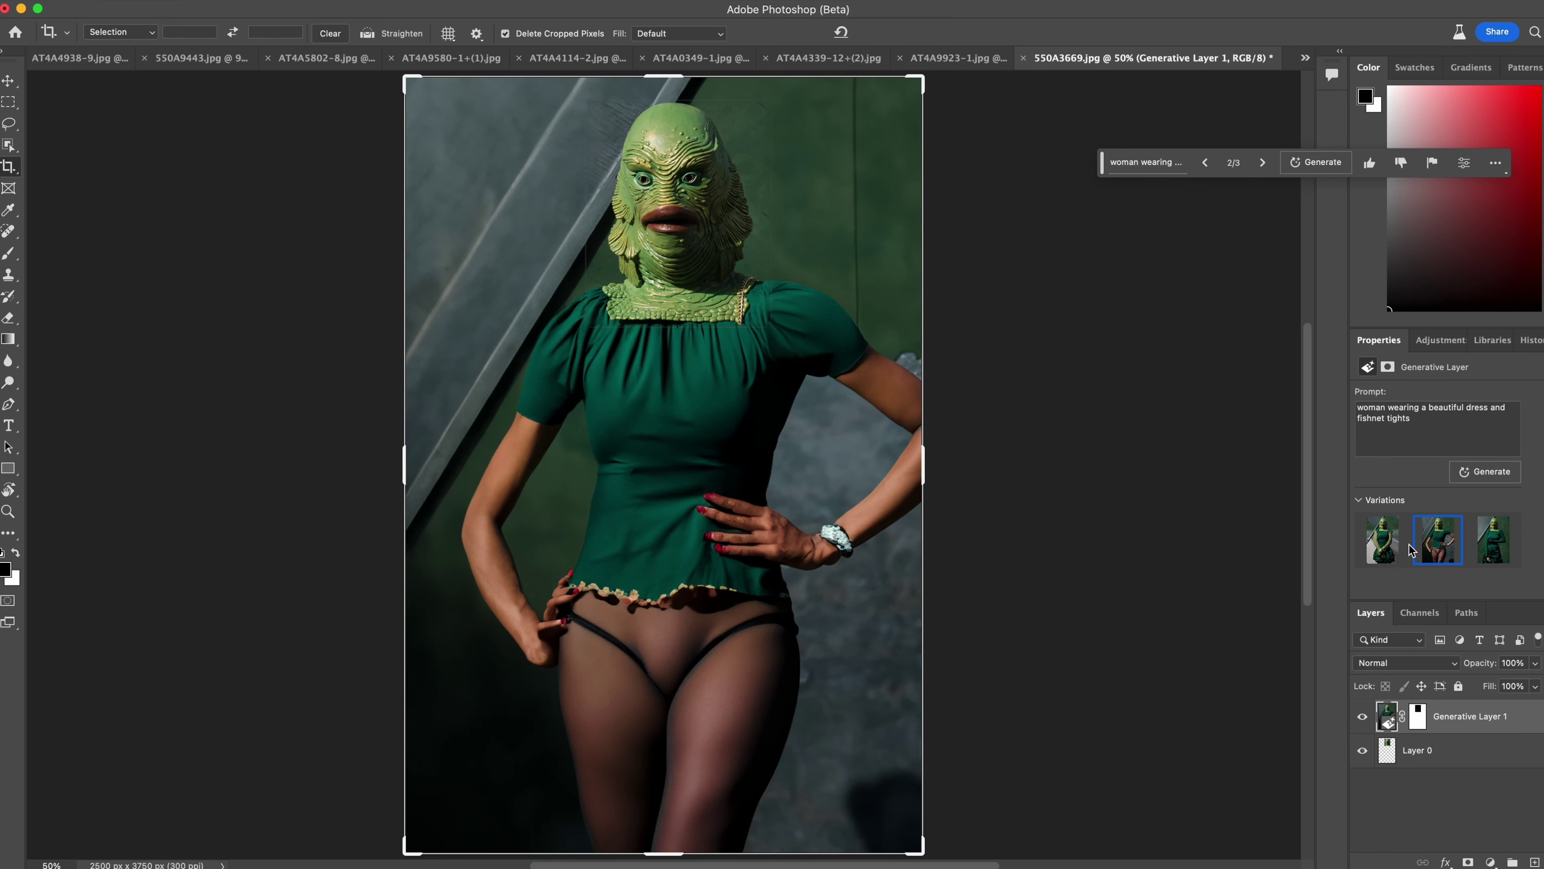
click(1392, 549)
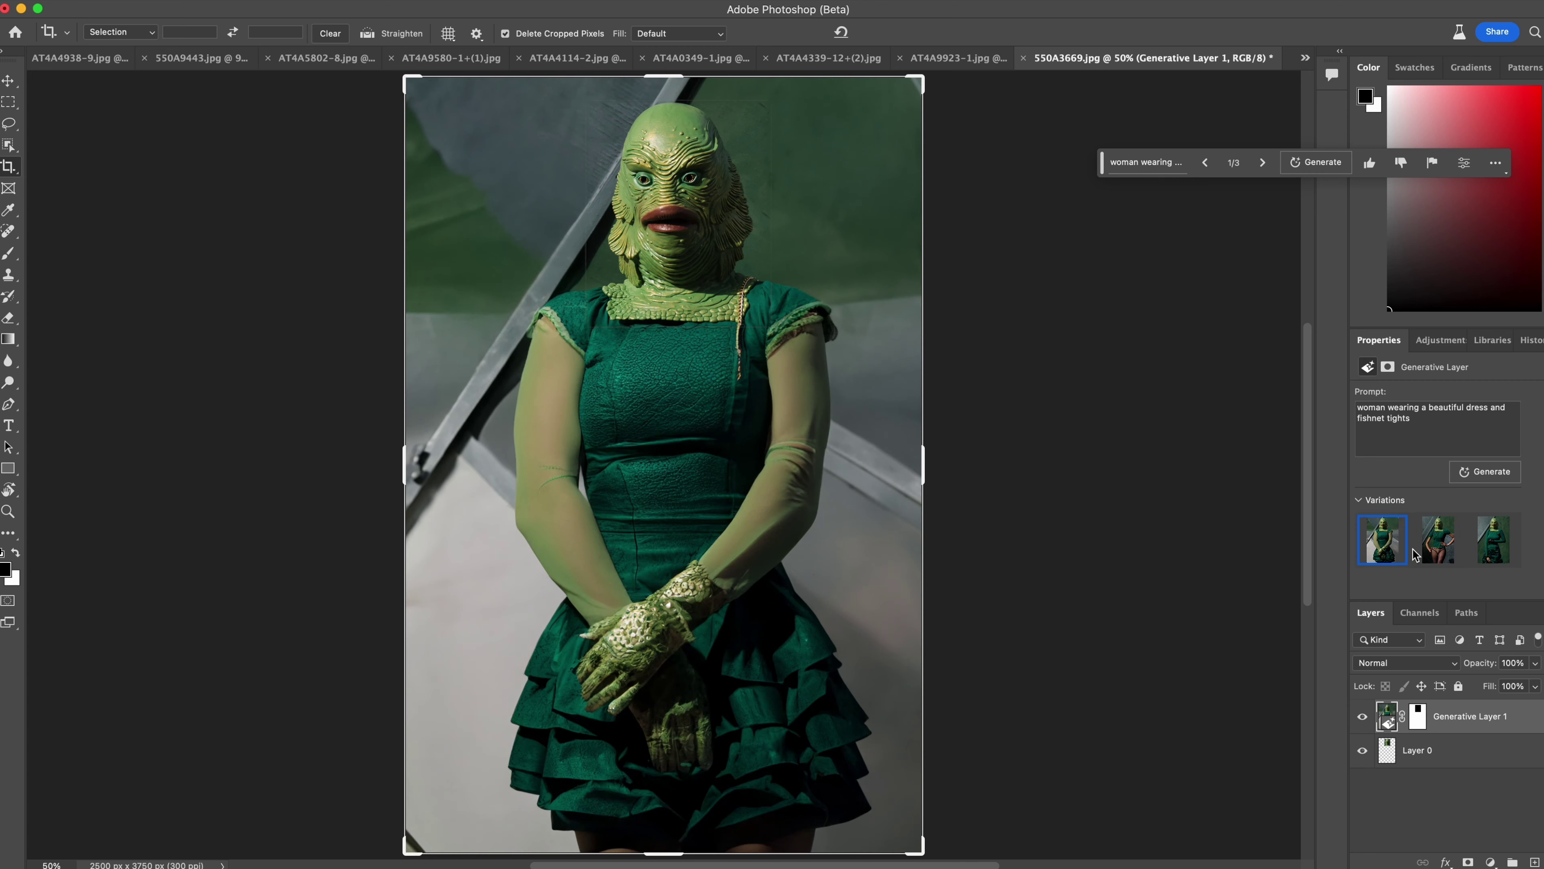
Step: Keep only the head of the woman in sunglasses in AT4A1856-18.jpg, clear everything else, and generate the rest with a blank prompt
drag(614, 259, 783, 404)
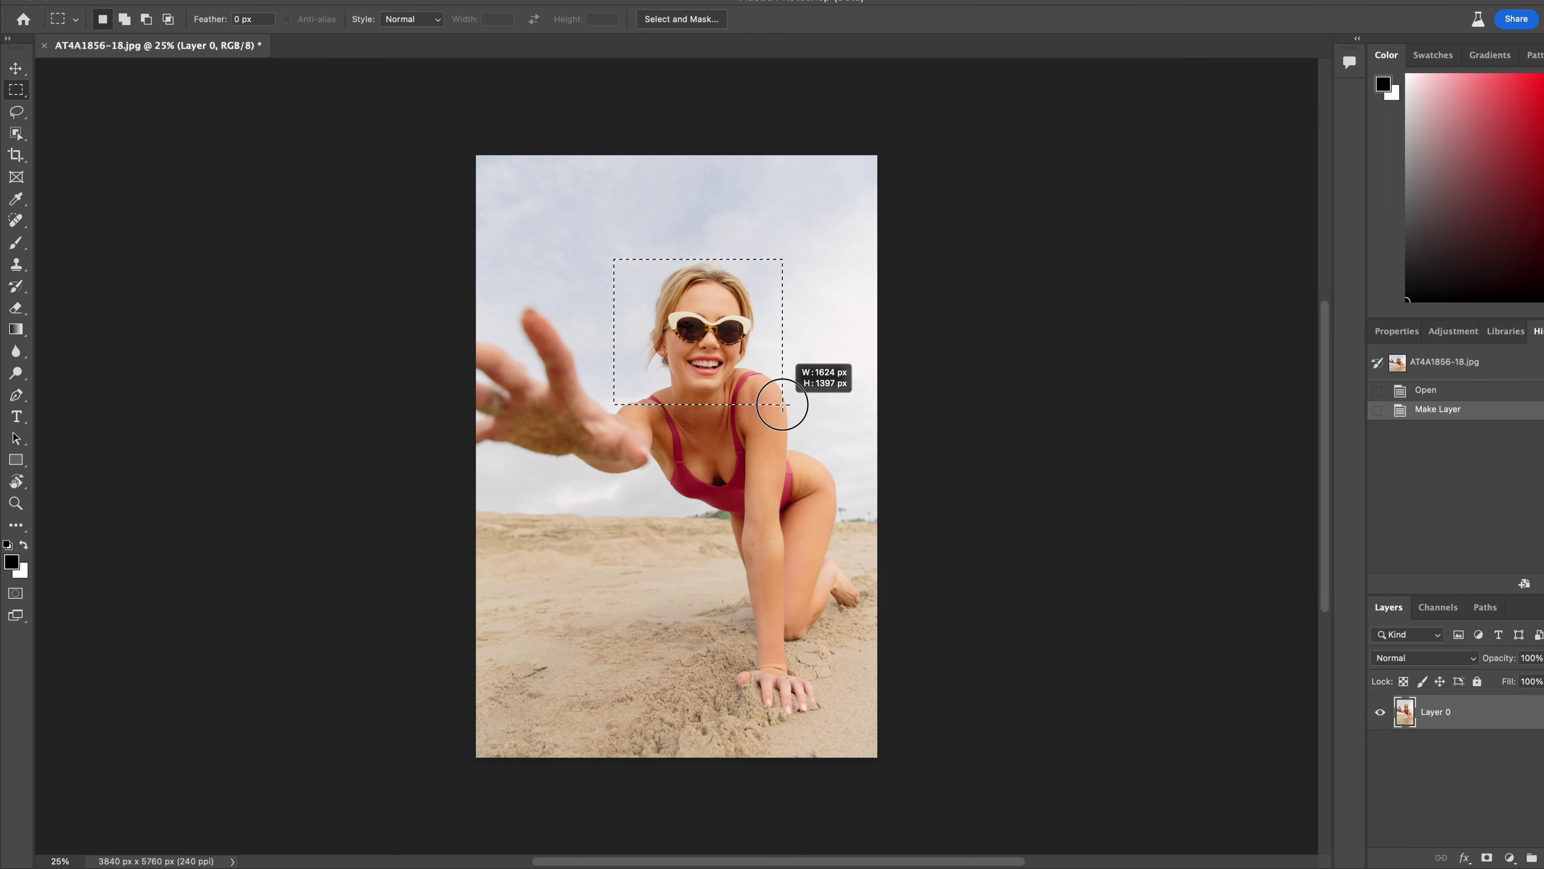
key(super+shift+i)
key(BackSpace)
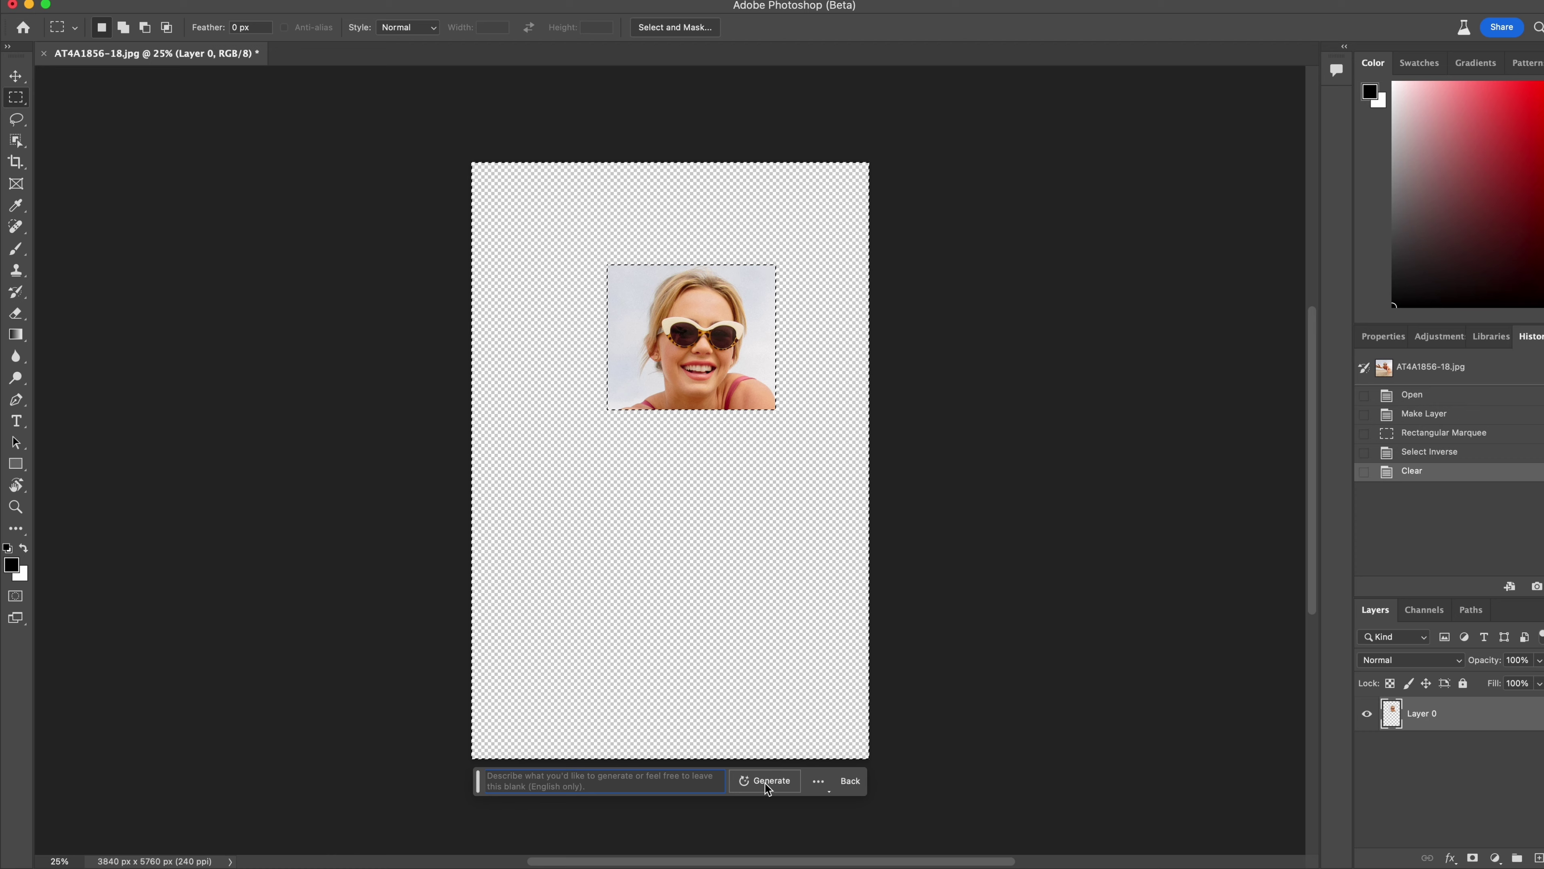
click(768, 789)
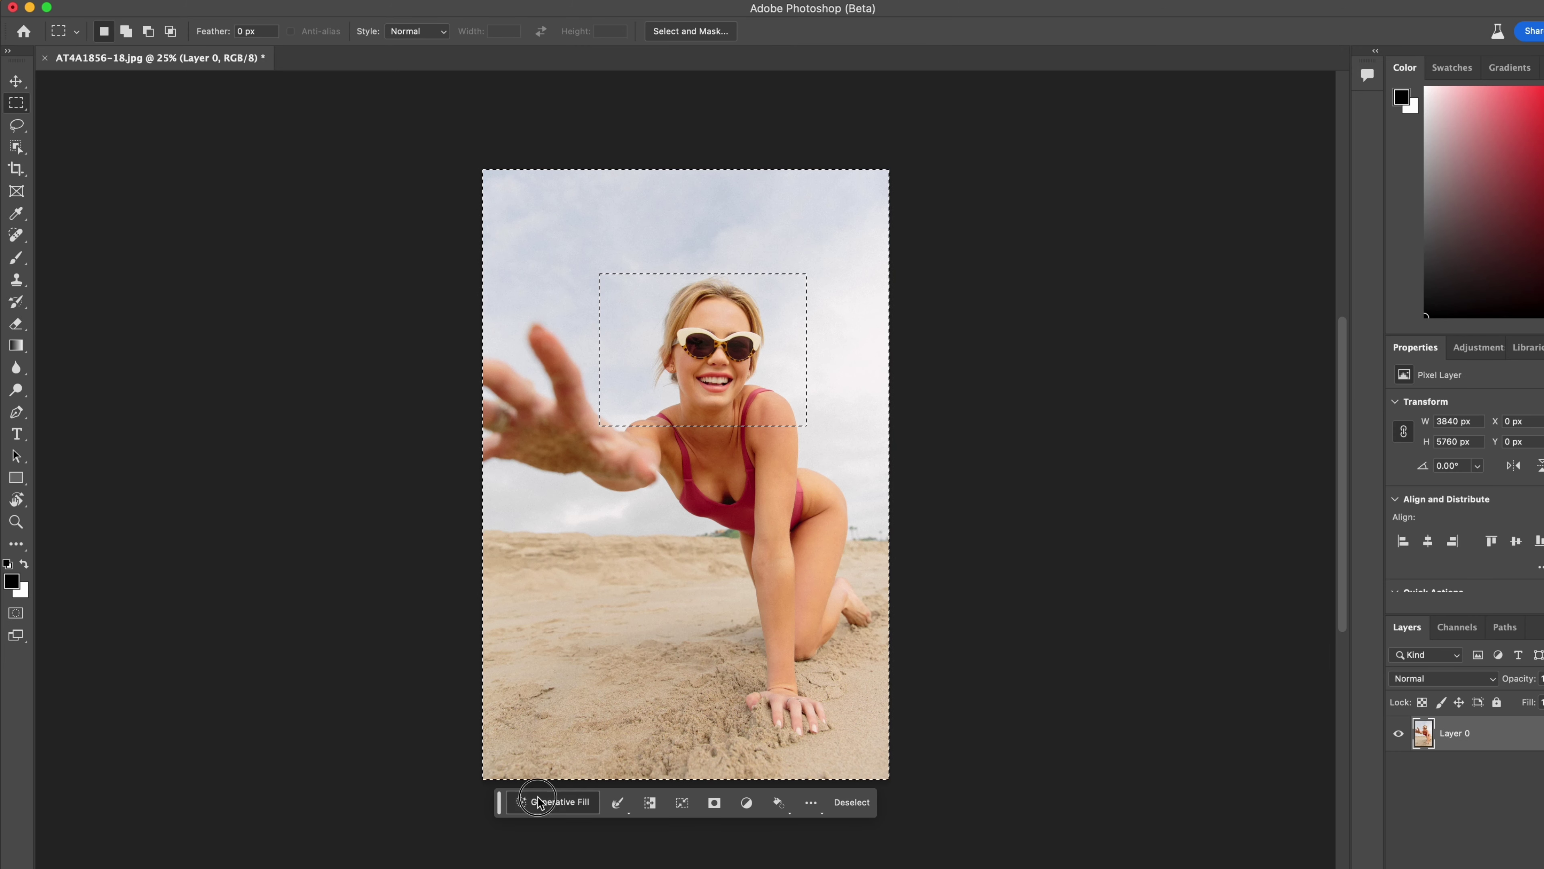
Step: Run Generative Fill with a blank prompt on the area outside the woman's head, leaving the original beach photo uncleared
click(520, 760)
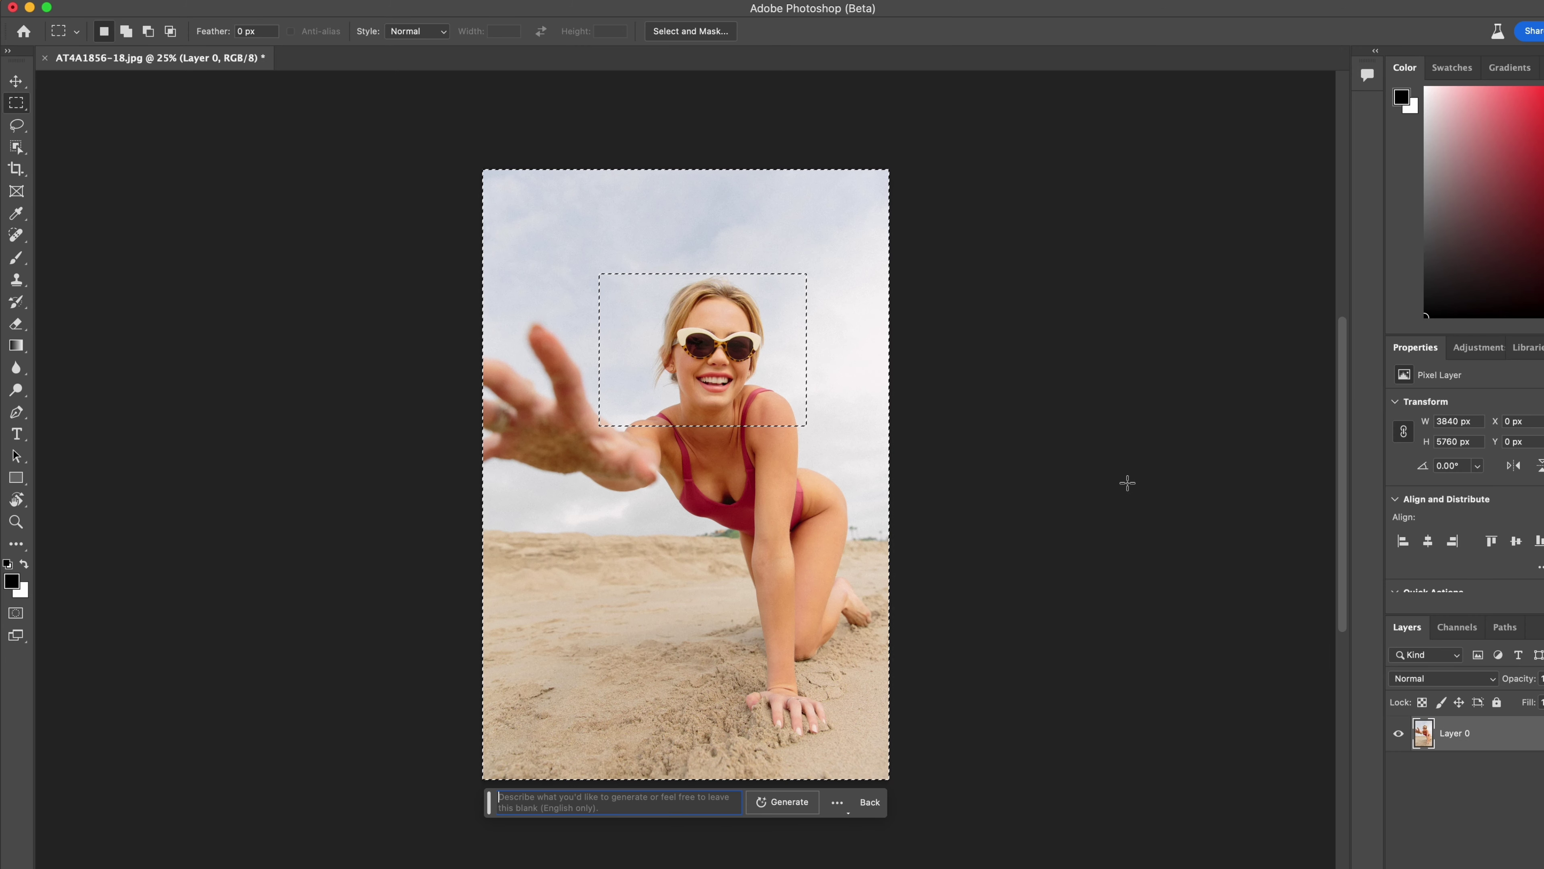
click(785, 802)
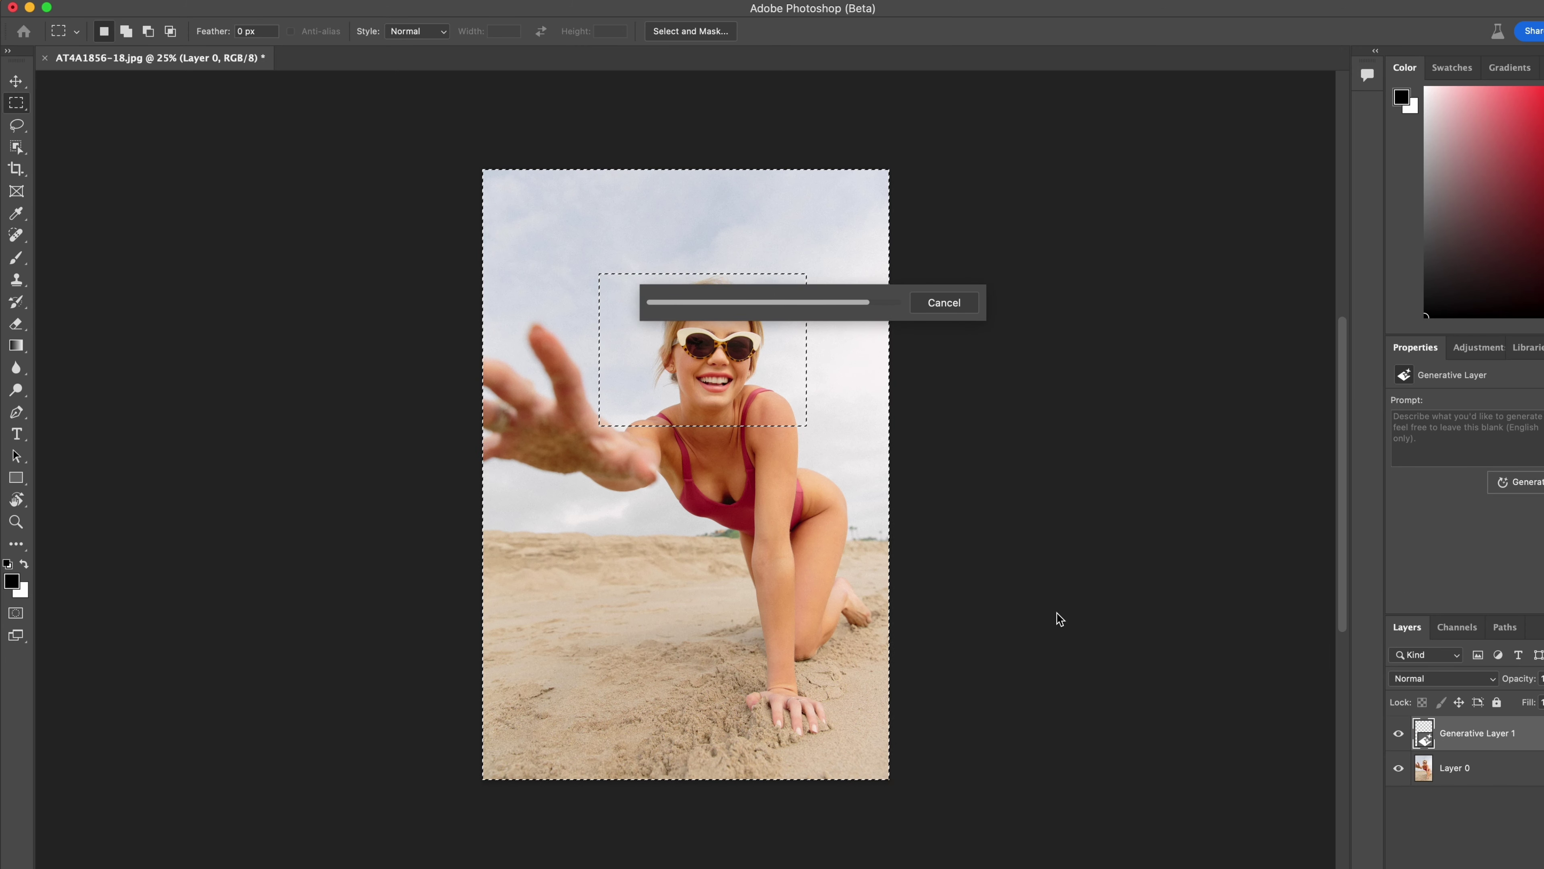